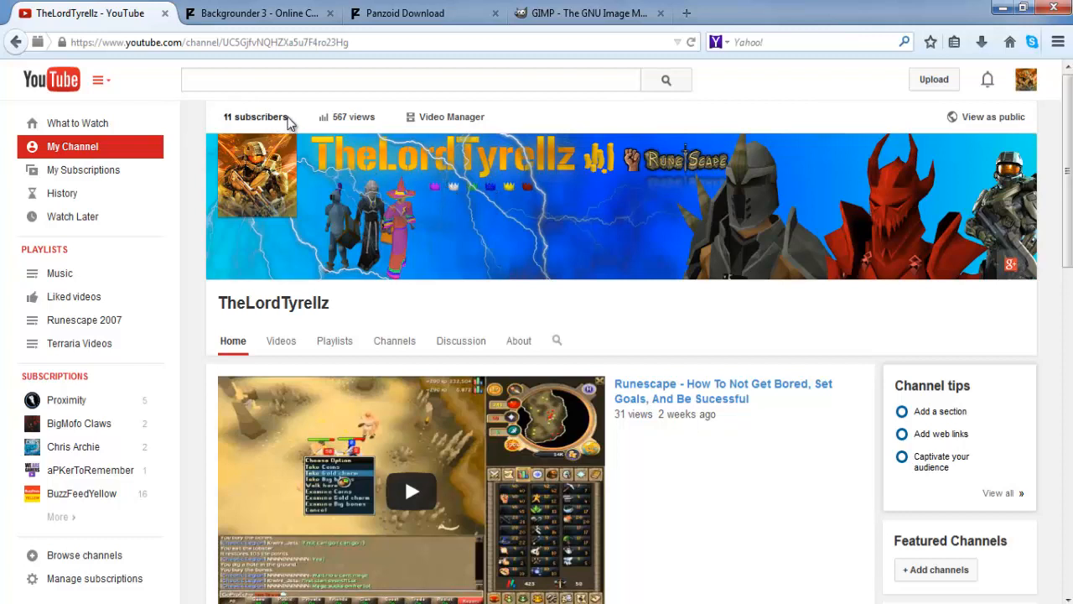
Switch to the Panzoid Backgrounder page, close the finished download dialog and reload the page for a fresh background.
{"action": "left_click", "coordinate": [244, 15]}
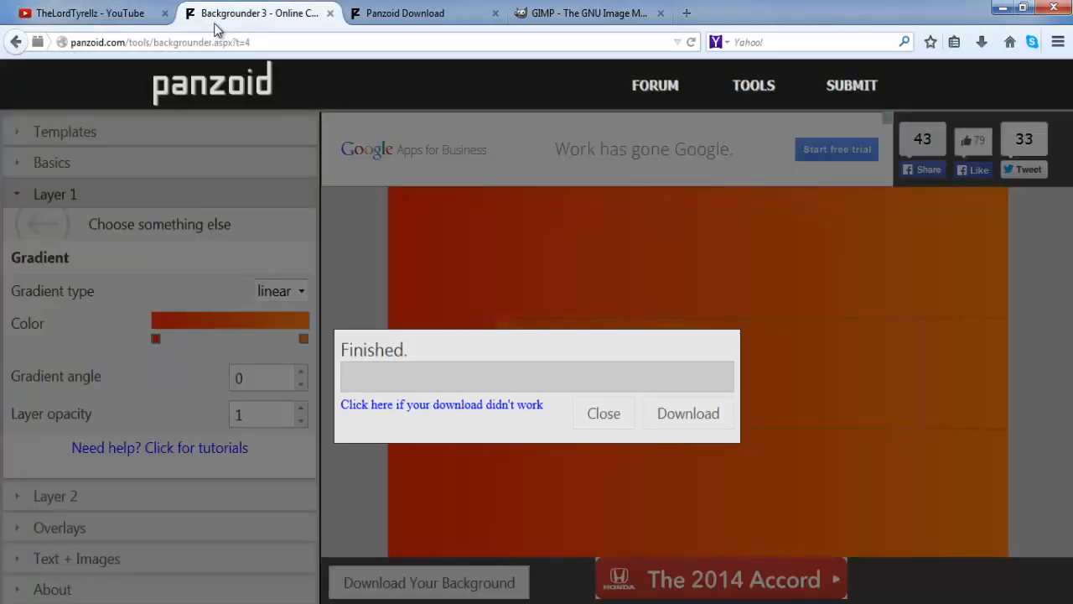
{"action": "left_click", "coordinate": [616, 418]}
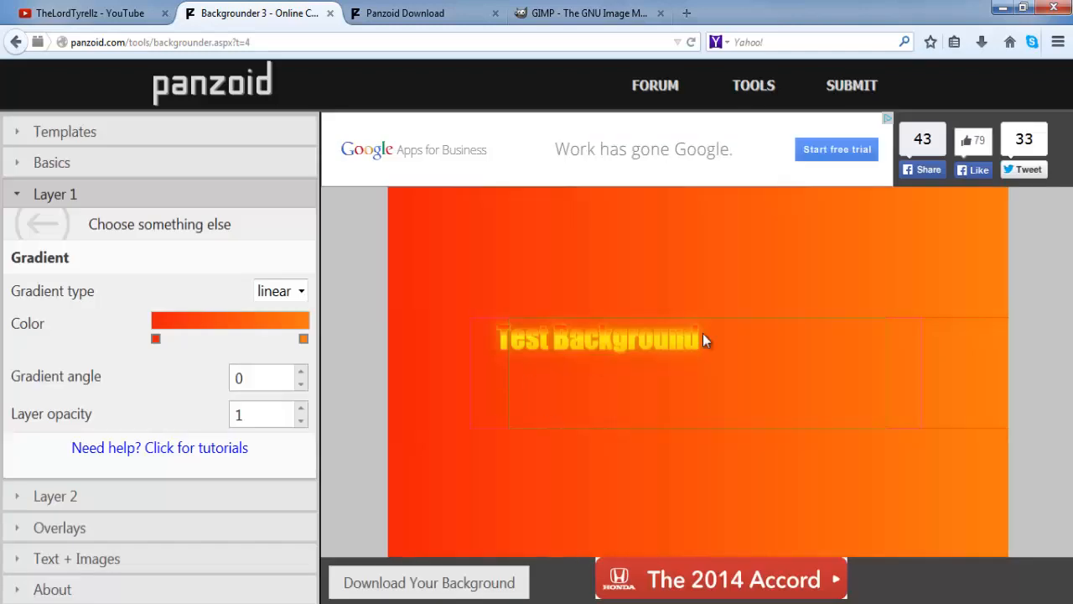
{"action": "left_click", "coordinate": [258, 41]}
{"action": "key", "text": "Return"}
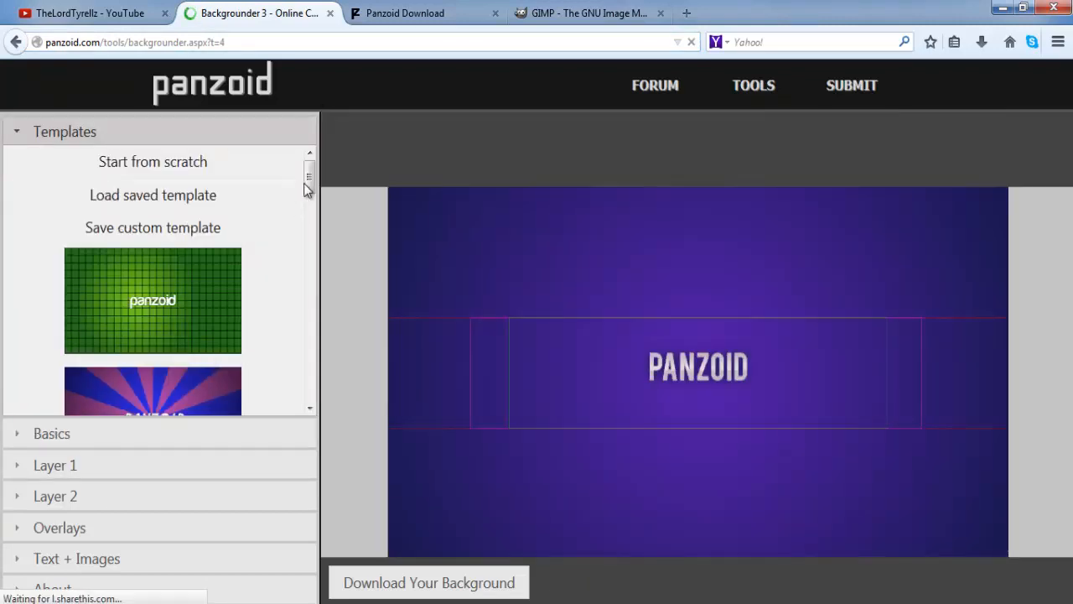
Set the start colour of the Layer 1 gradient to the dark green 06a915.
{"action": "scroll", "coordinate": [310, 215], "scroll_direction": "down", "scroll_amount": 1}
{"action": "left_click_drag", "start_coordinate": [308, 210], "coordinate": [312, 254]}
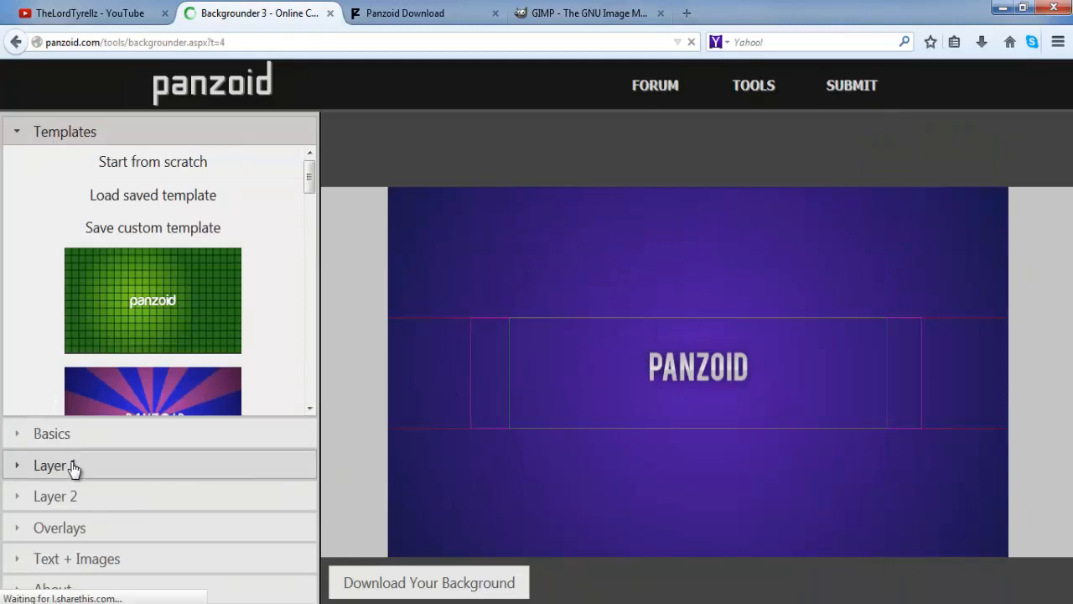
{"action": "left_click", "coordinate": [276, 467]}
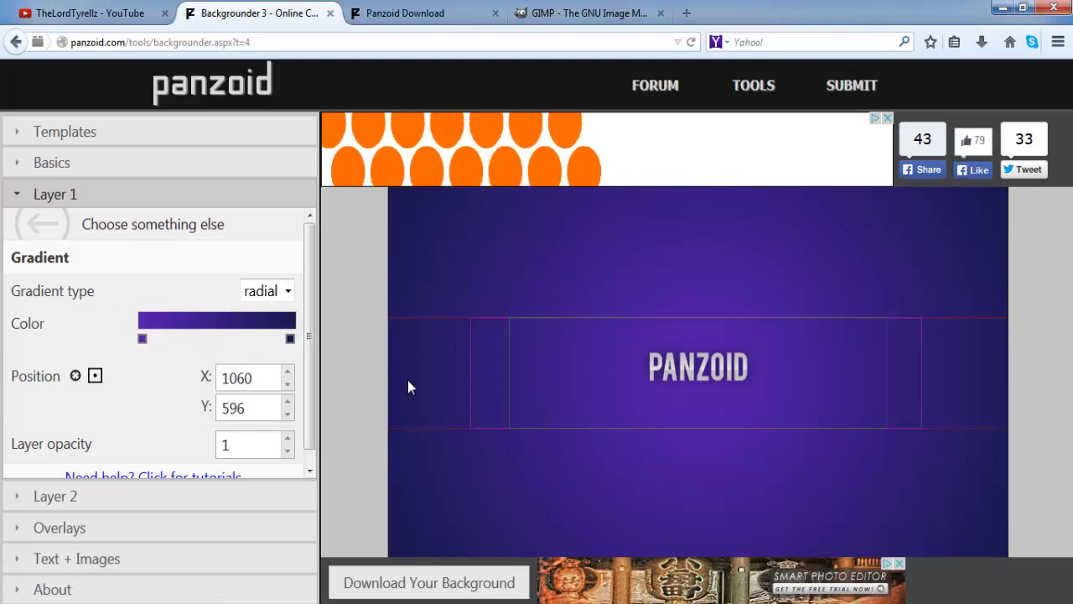
{"action": "left_click", "coordinate": [156, 363]}
{"action": "left_click_drag", "start_coordinate": [380, 381], "coordinate": [373, 397]}
{"action": "left_click", "coordinate": [351, 262]}
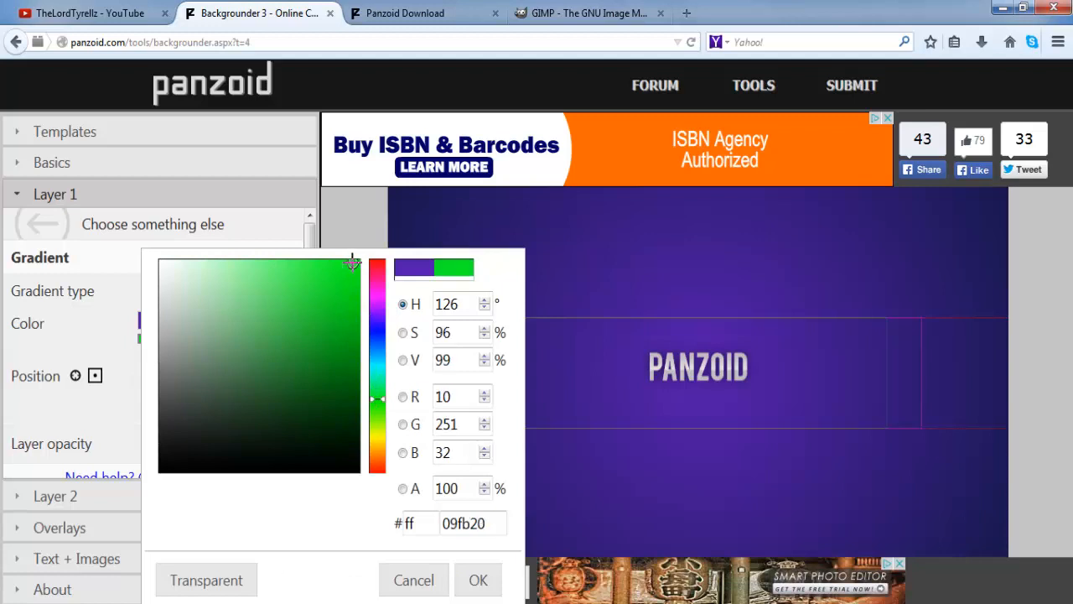
{"action": "left_click", "coordinate": [352, 330]}
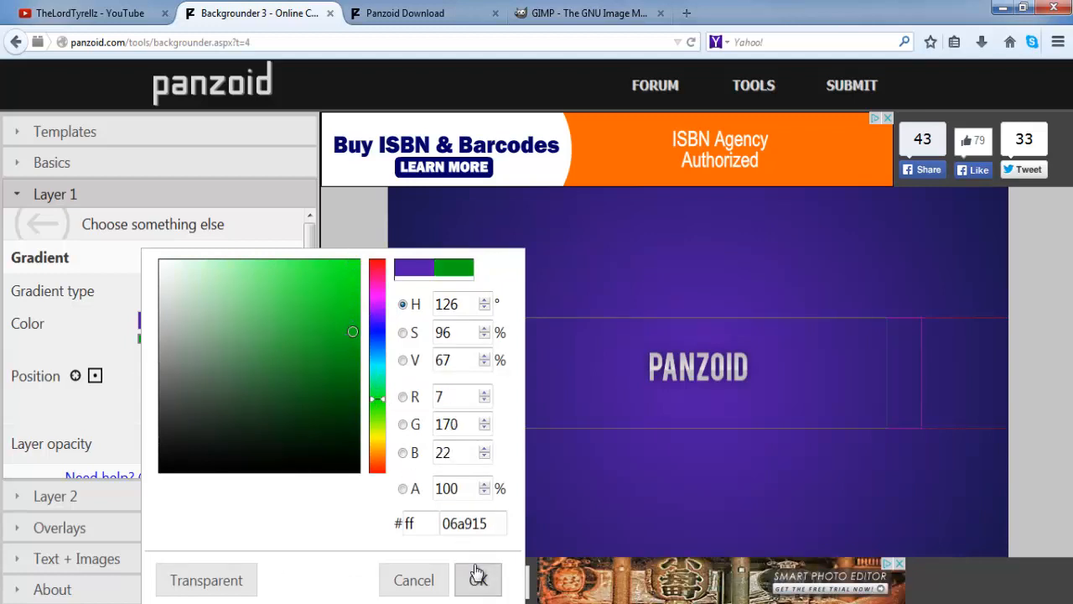
{"action": "left_click", "coordinate": [477, 577]}
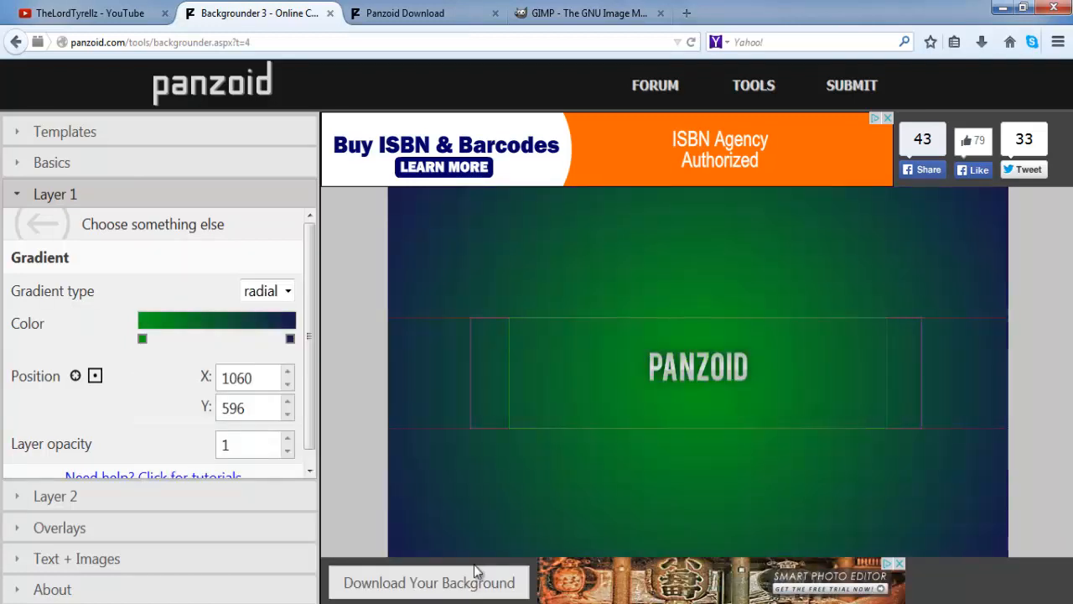
Set the end colour of the Layer 1 gradient to the lime green 97f10a.
{"action": "left_click", "coordinate": [291, 339]}
{"action": "left_click", "coordinate": [268, 361]}
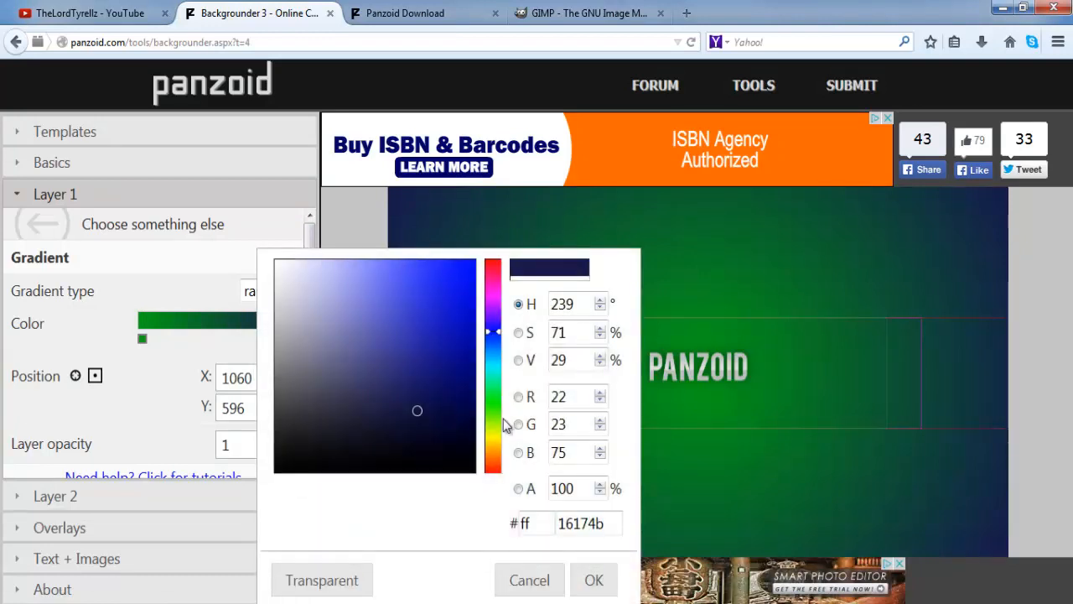
{"action": "left_click_drag", "start_coordinate": [493, 426], "coordinate": [493, 425]}
{"action": "left_click", "coordinate": [467, 271]}
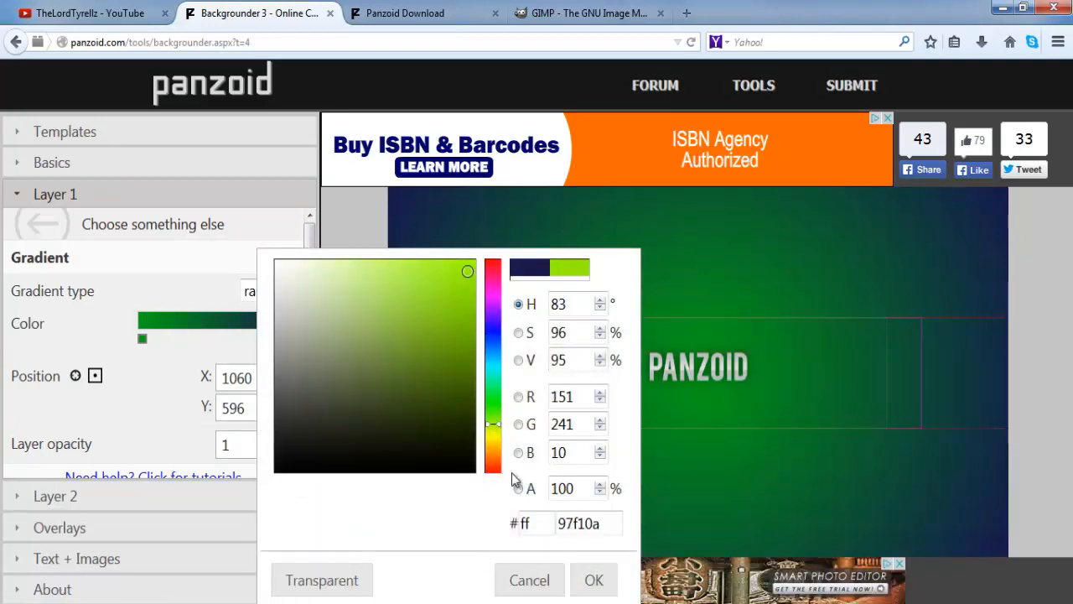
{"action": "left_click", "coordinate": [586, 578]}
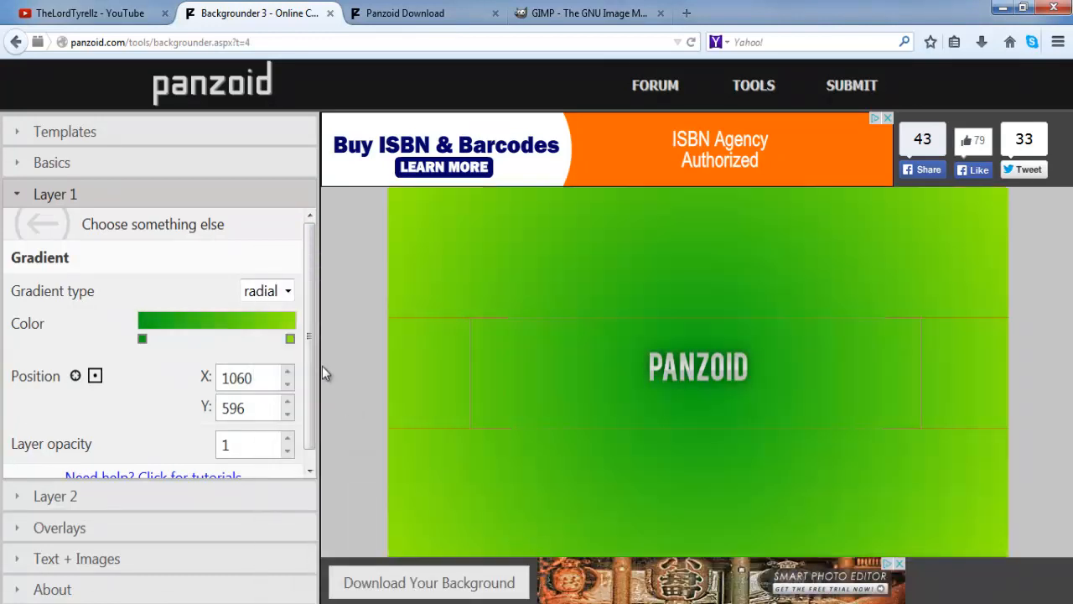
Compare the linear and radial gradient types on Layer 1 and leave the gradient set to linear.
{"action": "left_click", "coordinate": [288, 292]}
{"action": "left_click", "coordinate": [280, 312]}
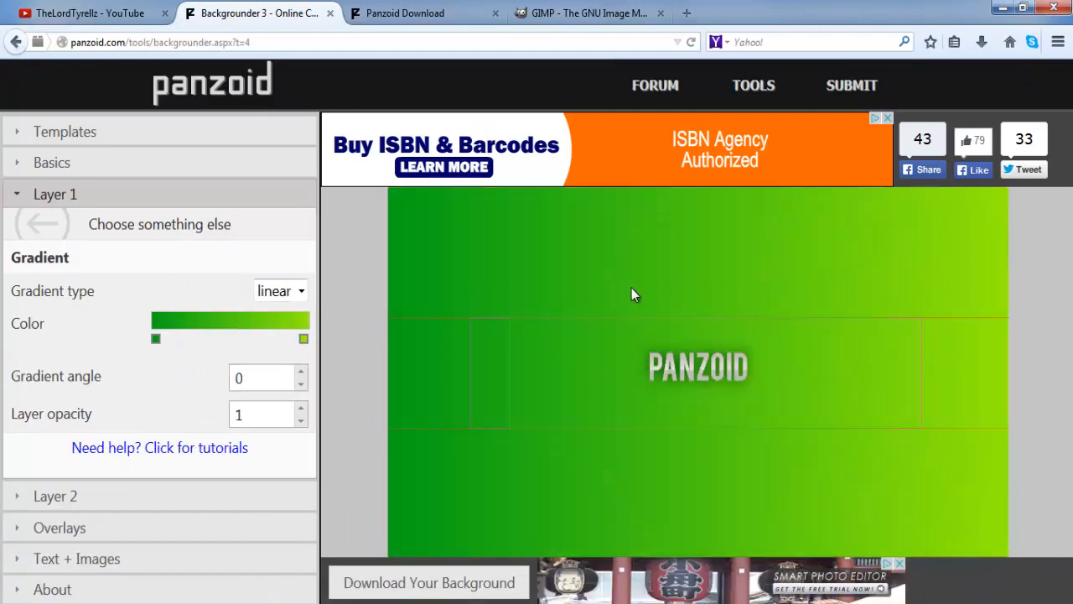
{"action": "left_click", "coordinate": [300, 291]}
{"action": "left_click", "coordinate": [301, 294]}
{"action": "left_click", "coordinate": [301, 293]}
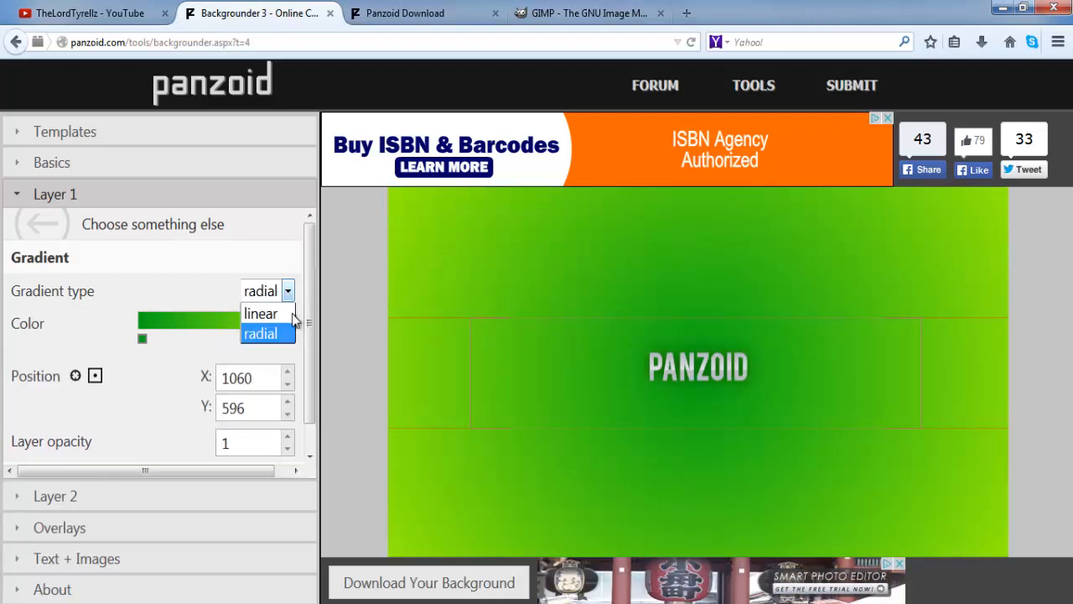
{"action": "left_click", "coordinate": [277, 316]}
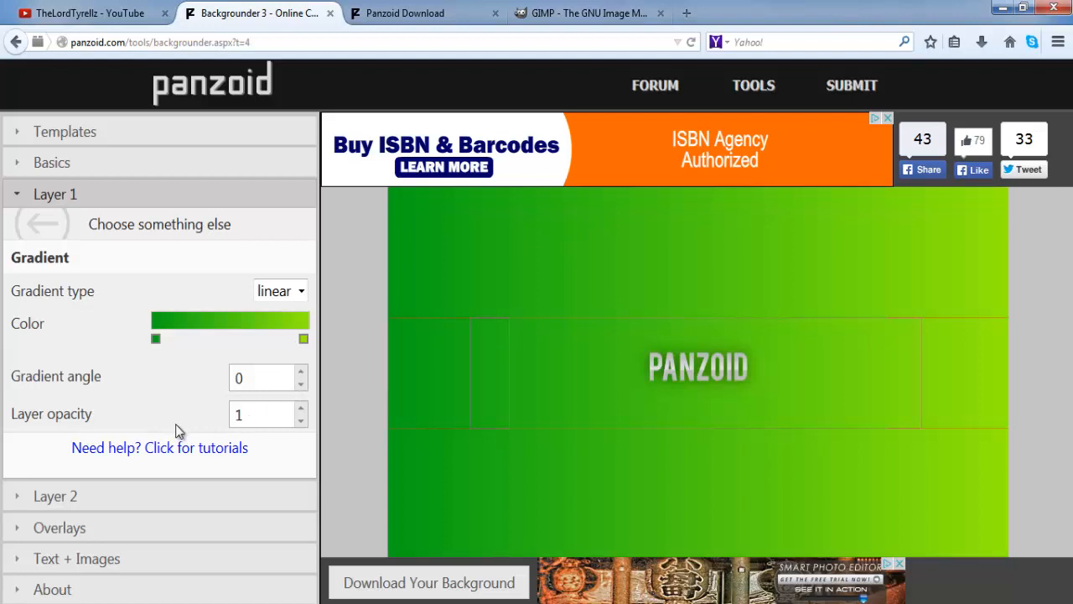
Look through the Layer 2 and template options, and set the background type to YouTube One.
{"action": "left_click", "coordinate": [72, 498]}
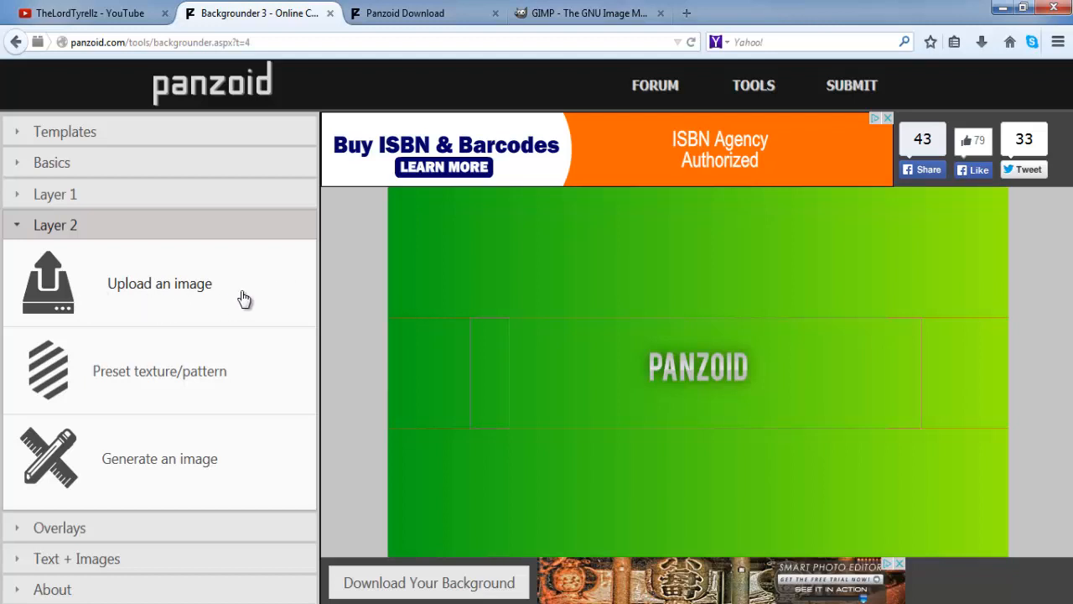
{"action": "left_click", "coordinate": [125, 139]}
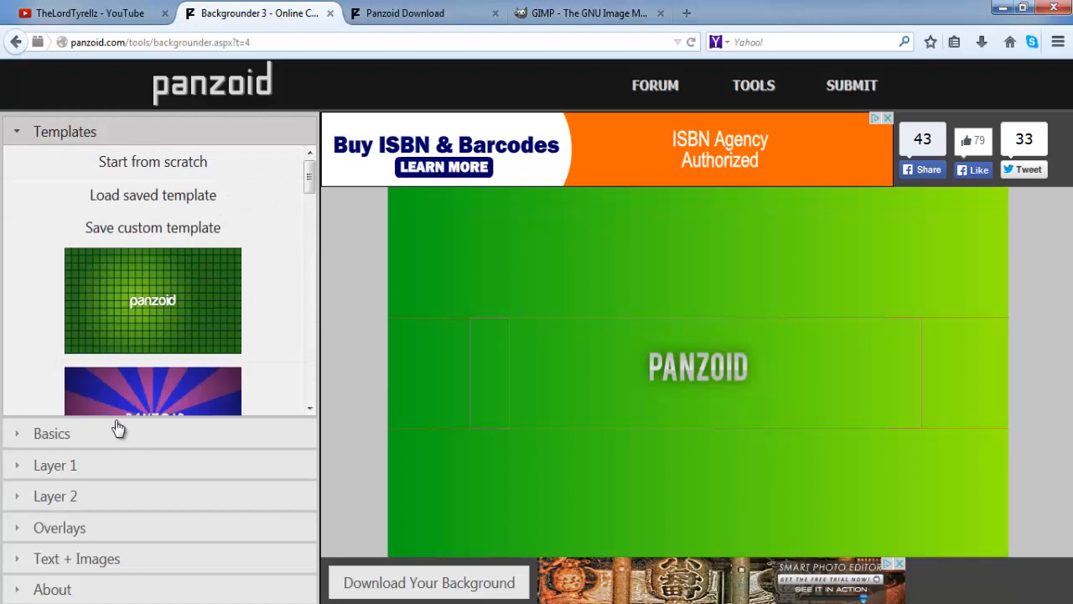
{"action": "left_click", "coordinate": [101, 436]}
{"action": "left_click", "coordinate": [223, 195]}
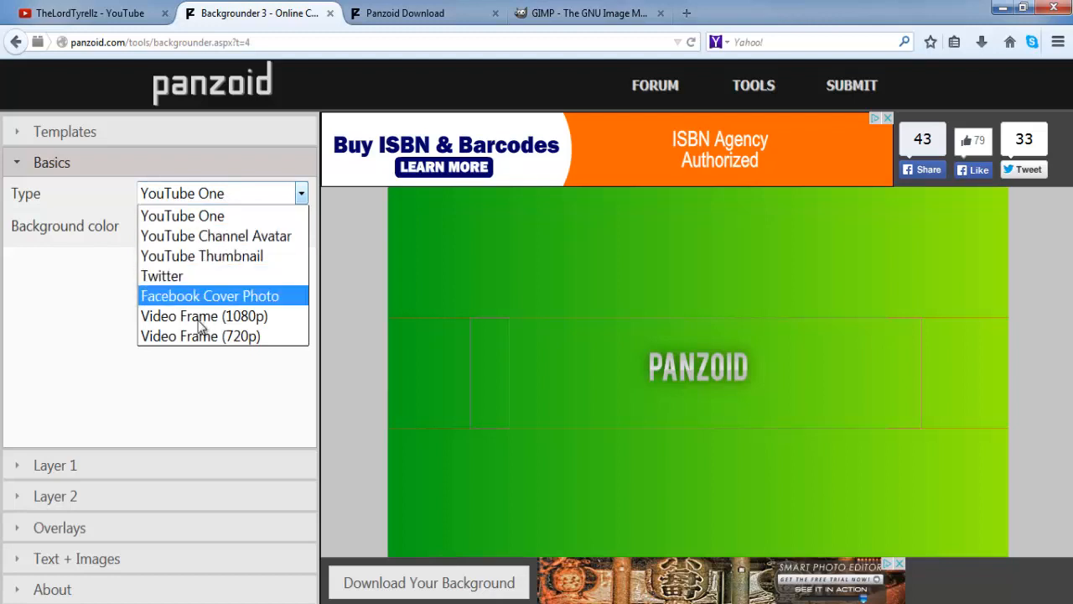
{"action": "left_click", "coordinate": [203, 221]}
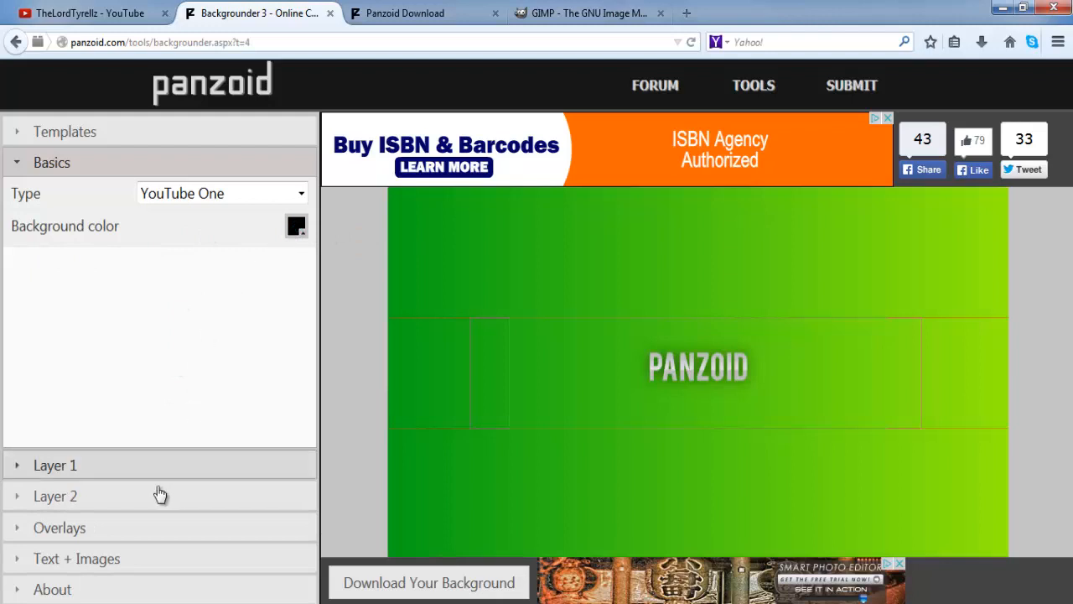
Shift the Sprite 1 text slightly left on the background and replace its wording with "Test Background".
{"action": "left_click", "coordinate": [95, 496]}
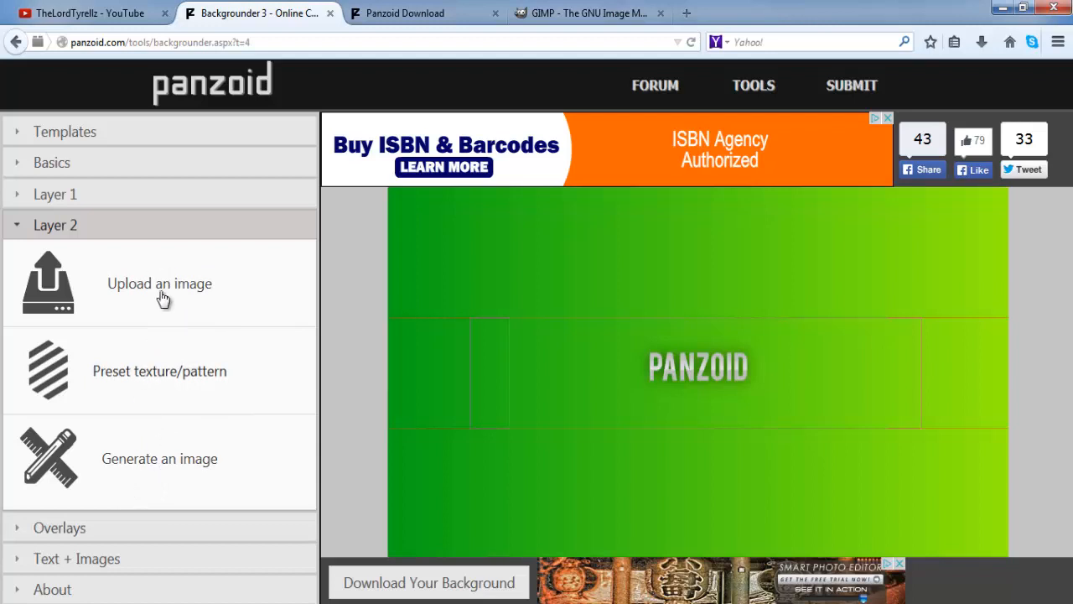
{"action": "left_click", "coordinate": [109, 558]}
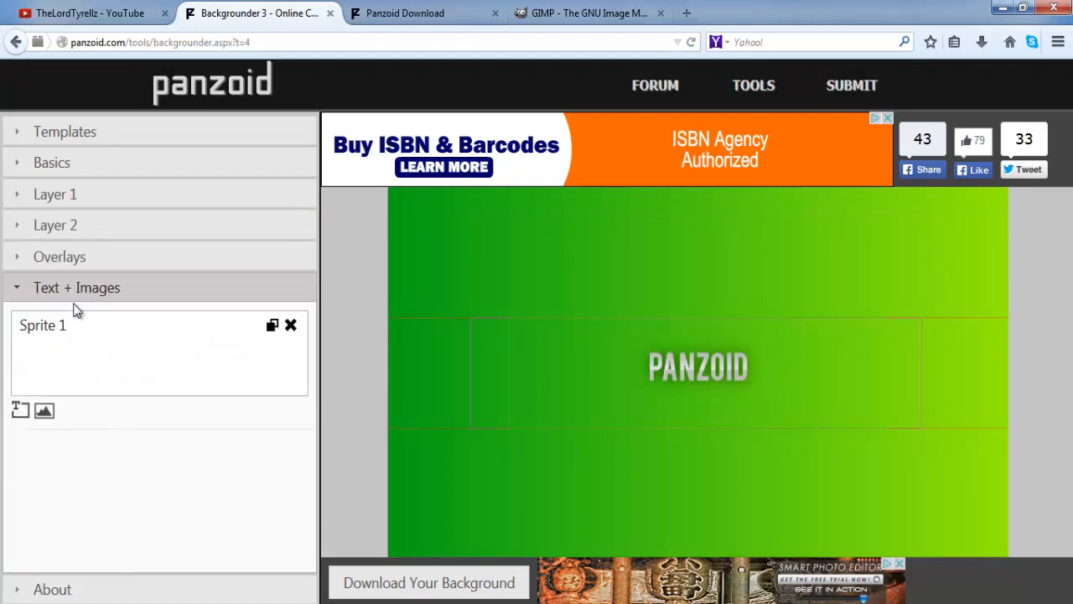
{"action": "left_click", "coordinate": [101, 330]}
{"action": "left_click_drag", "start_coordinate": [85, 455], "coordinate": [27, 453]}
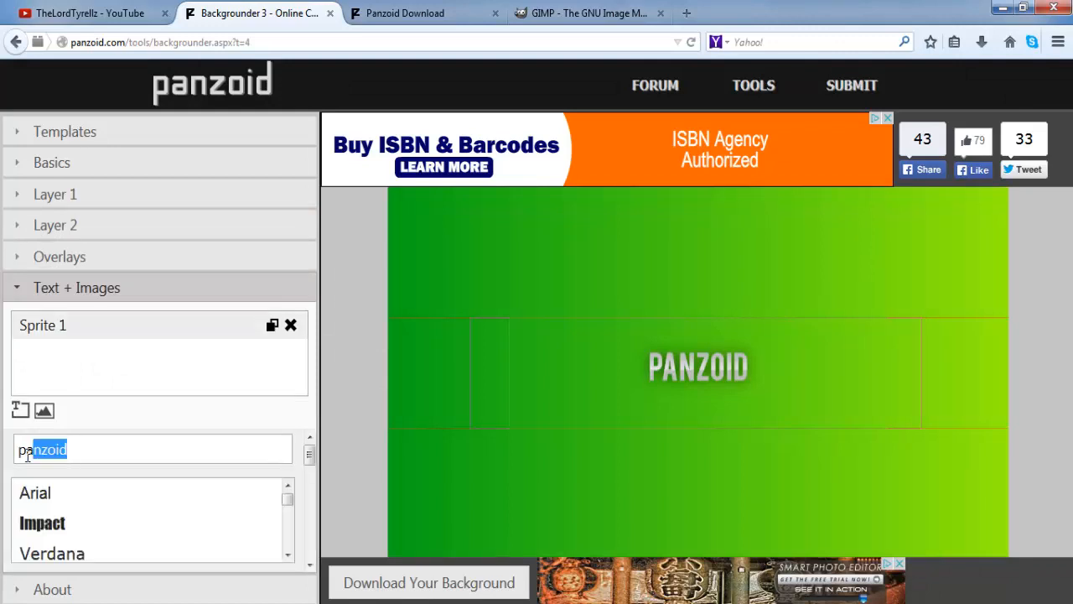
{"action": "left_click_drag", "start_coordinate": [120, 453], "coordinate": [15, 450]}
{"action": "left_click_drag", "start_coordinate": [696, 366], "coordinate": [609, 384]}
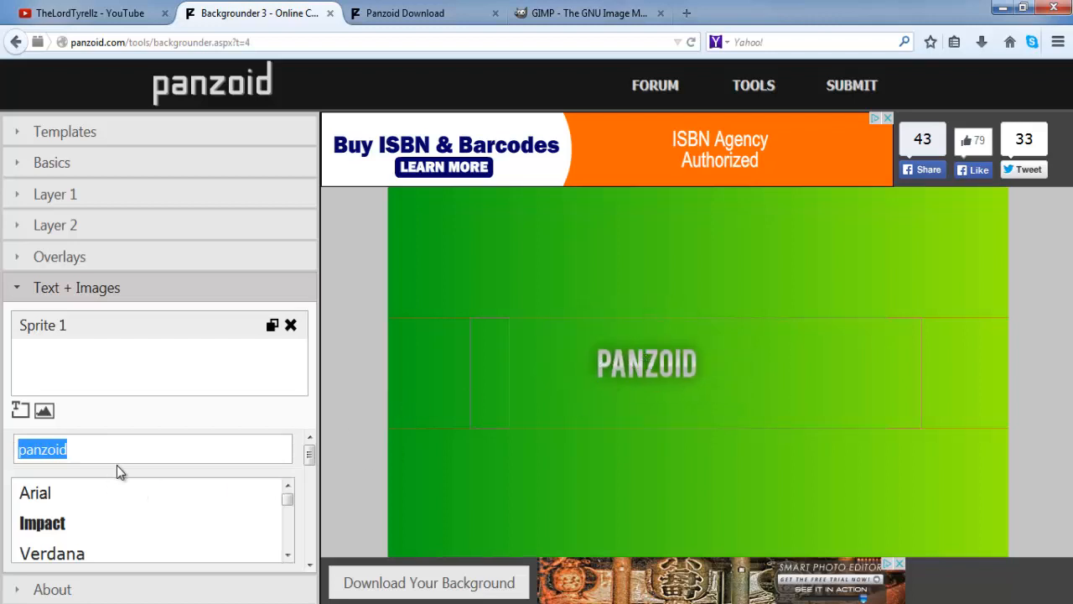
{"action": "type", "text": "Test Bac"}
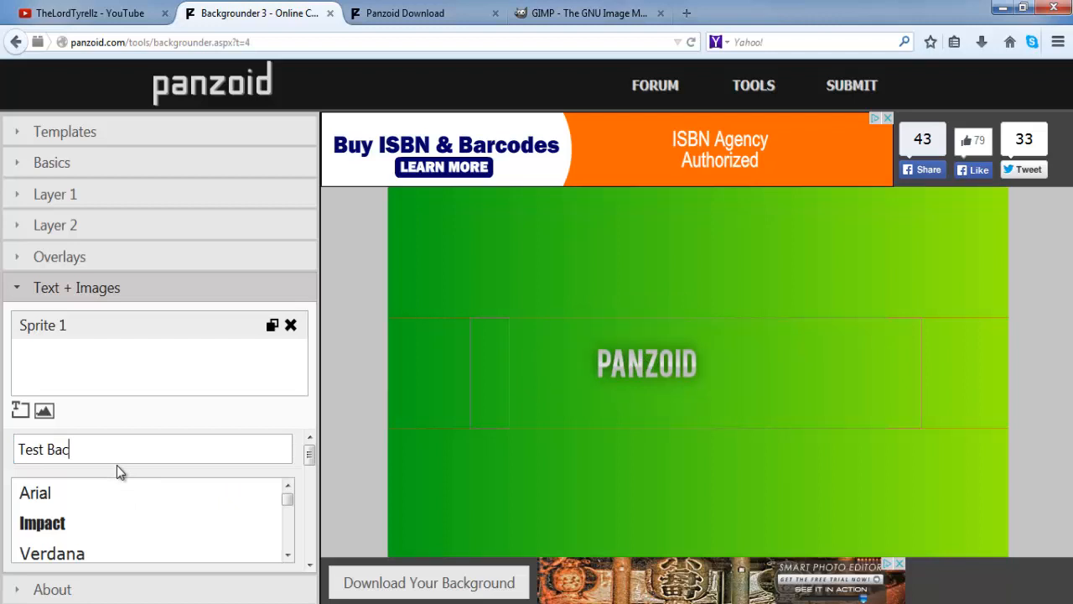
{"action": "type", "text": "kground"}
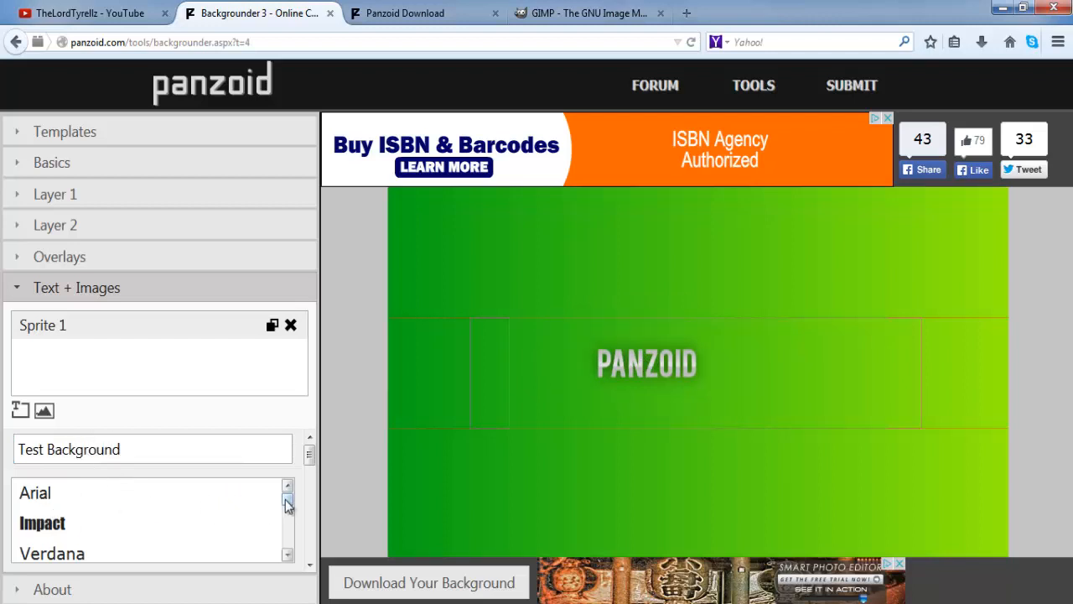
Try several fonts on the Sprite 1 text, including Birmingham, borisblackbloxx, carbonchaos, ComicBook and Adventure.
{"action": "mouse_move", "coordinate": [288, 502]}
{"action": "left_mouse_down"}
{"action": "mouse_move", "coordinate": [288, 520]}
{"action": "mouse_move", "coordinate": [287, 506]}
{"action": "left_mouse_up"}
{"action": "left_click", "coordinate": [75, 520]}
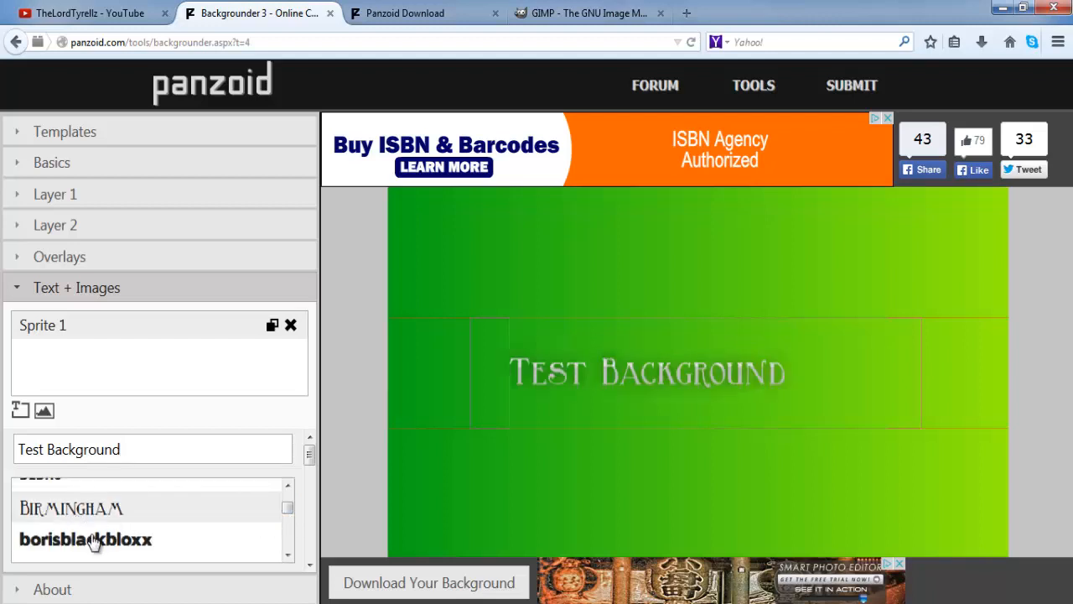
{"action": "left_click", "coordinate": [92, 538]}
{"action": "scroll", "coordinate": [84, 537], "scroll_direction": "down", "scroll_amount": 2}
{"action": "left_click", "coordinate": [81, 537]}
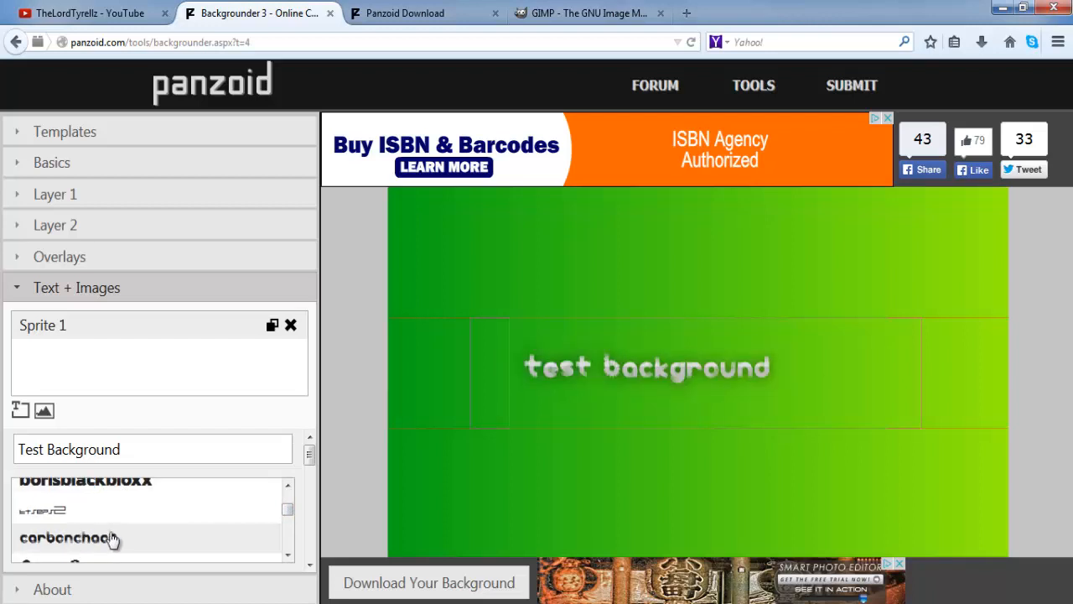
{"action": "scroll", "coordinate": [96, 540], "scroll_direction": "down", "scroll_amount": 2}
{"action": "left_click", "coordinate": [83, 524]}
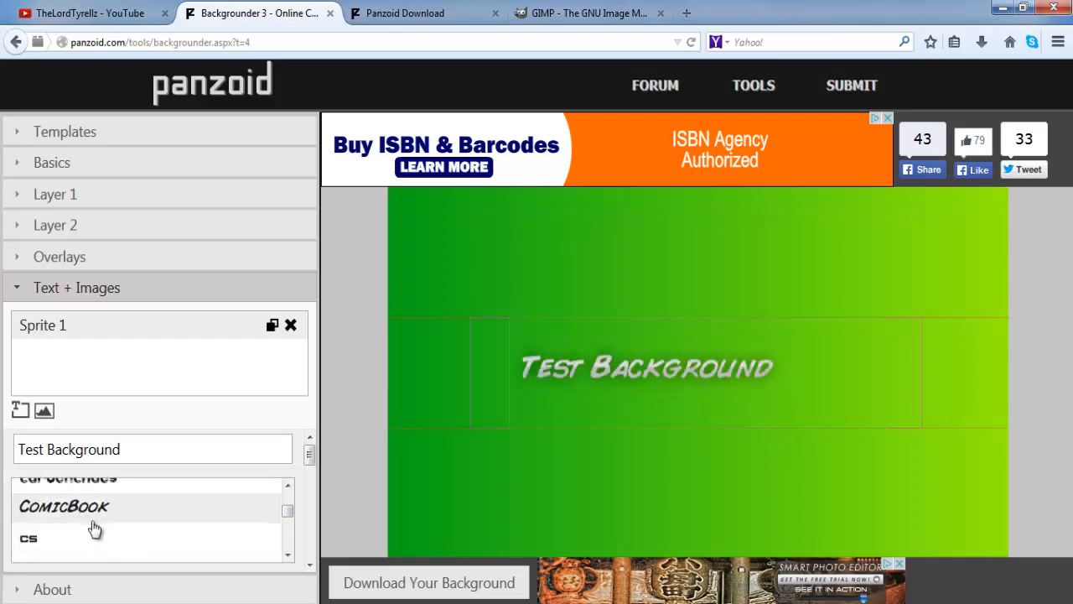
{"action": "scroll", "coordinate": [75, 516], "scroll_direction": "down", "scroll_amount": 2}
{"action": "left_click", "coordinate": [63, 518]}
{"action": "scroll", "coordinate": [84, 532], "scroll_direction": "up", "scroll_amount": 6}
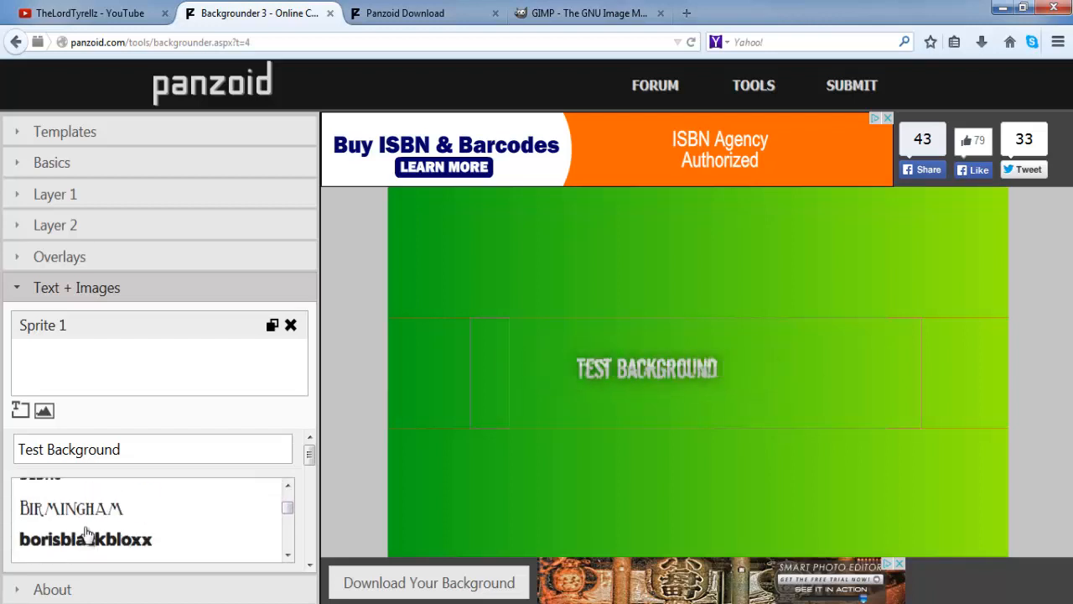
{"action": "scroll", "coordinate": [65, 527], "scroll_direction": "up", "scroll_amount": 1}
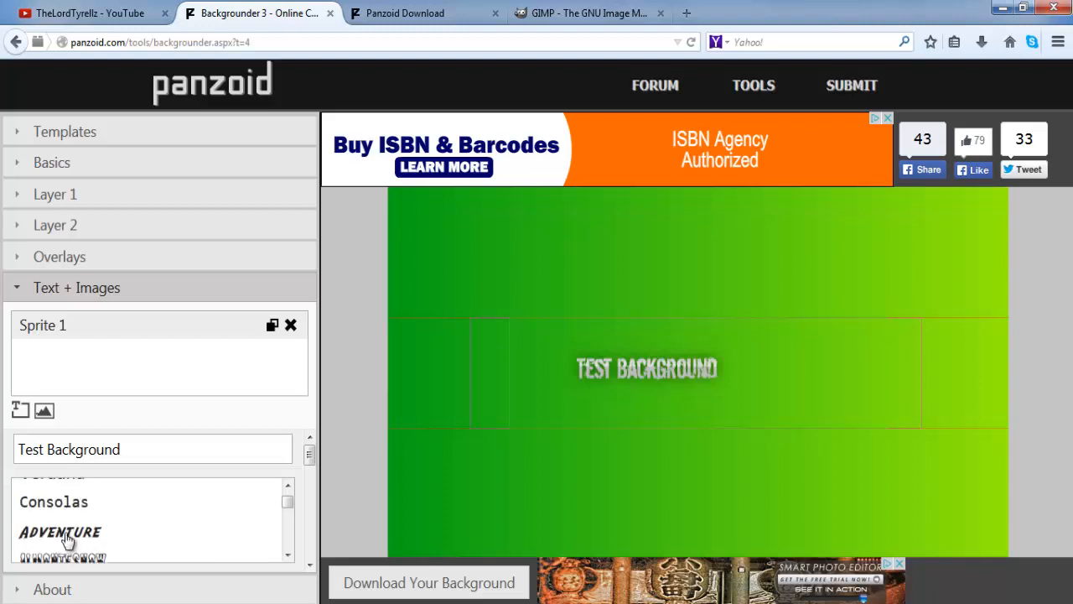
{"action": "left_click", "coordinate": [68, 532]}
{"action": "scroll", "coordinate": [78, 532], "scroll_direction": "up", "scroll_amount": 2}
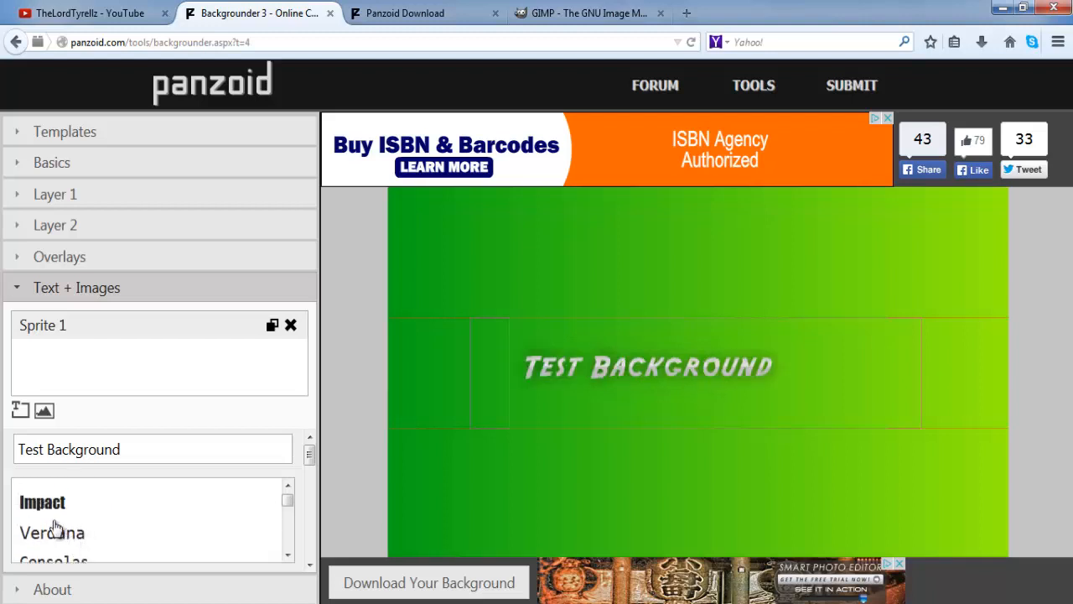
Set the Sprite 1 text font to Impact and move the text to the upper left of the central guide area.
{"action": "scroll", "coordinate": [53, 531], "scroll_direction": "up", "scroll_amount": 1}
{"action": "left_click", "coordinate": [52, 529]}
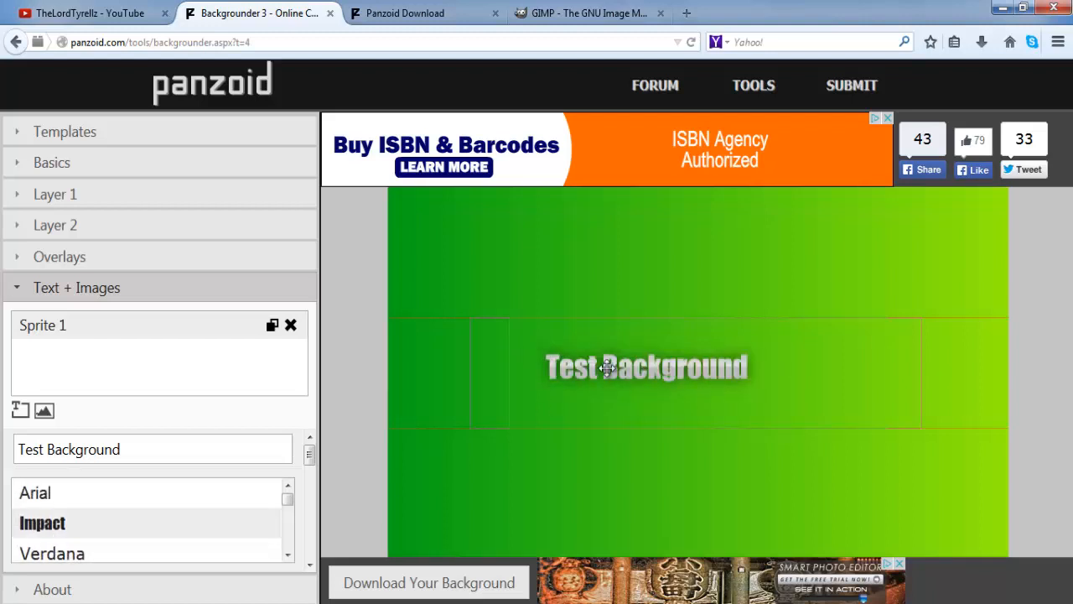
{"action": "left_click_drag", "start_coordinate": [624, 367], "coordinate": [593, 338]}
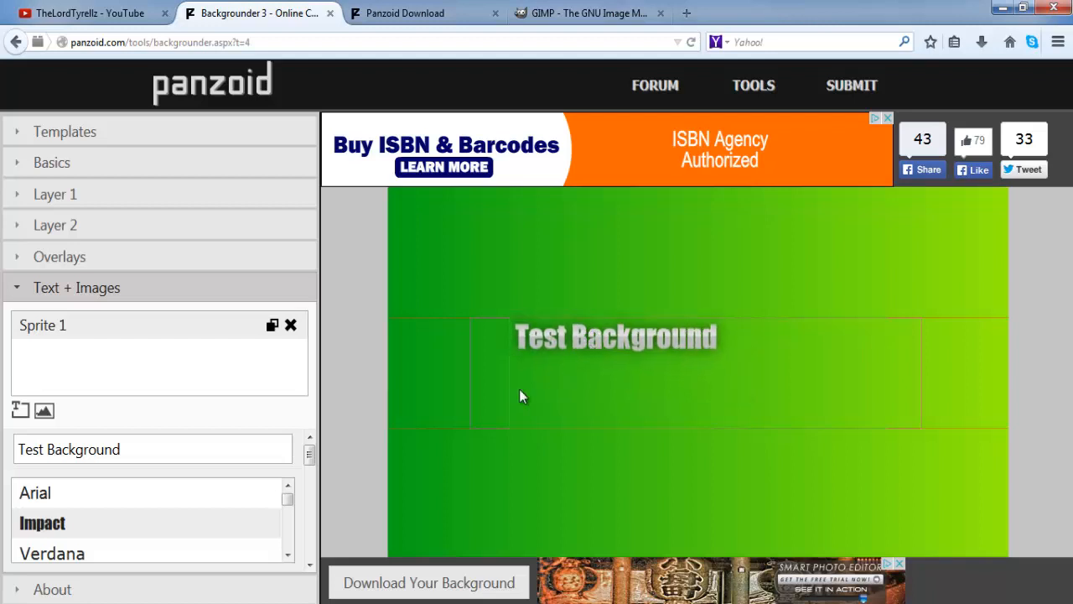
Place the third color stop of the Sprite 1 text gradient near the far end of the gradient bar.
{"action": "scroll", "coordinate": [145, 434], "scroll_direction": "down", "scroll_amount": 3}
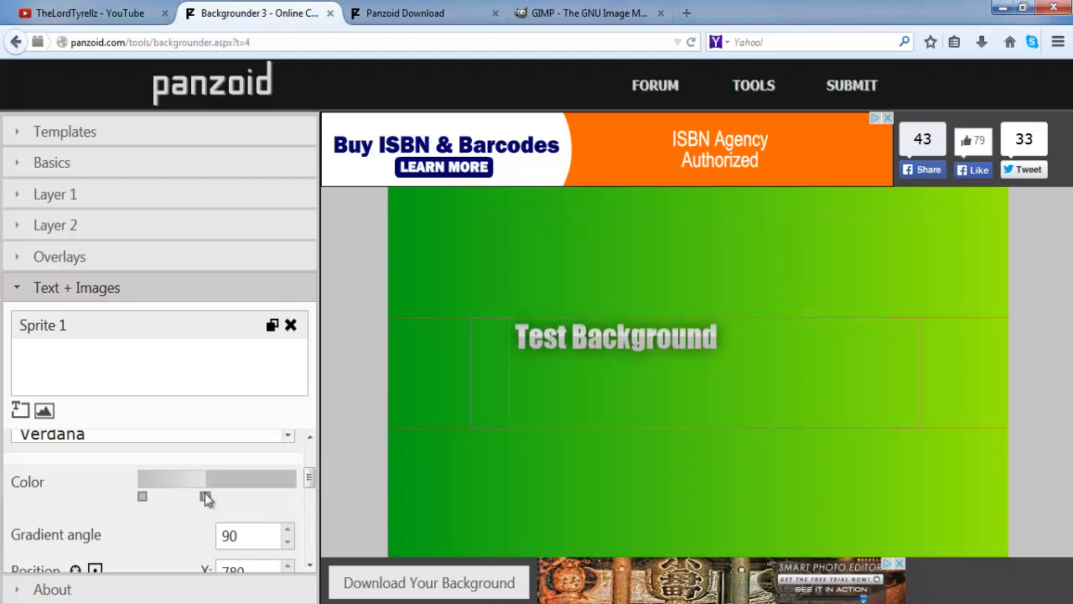
{"action": "left_click", "coordinate": [265, 497]}
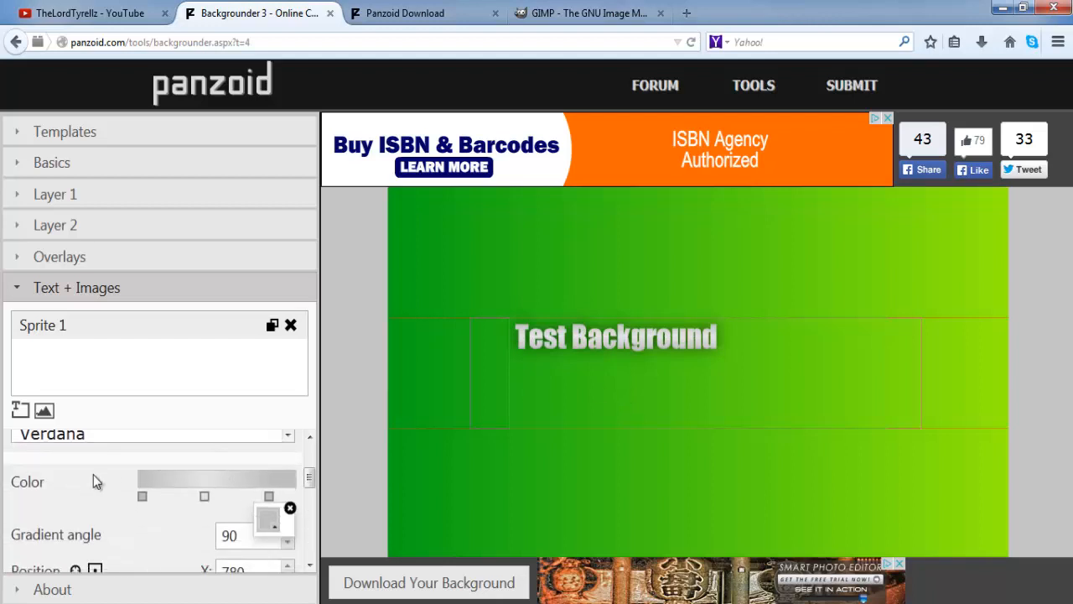
Try green (#05ba1f) on the first color stop of the Sprite 1 text gradient.
{"action": "left_click", "coordinate": [143, 496]}
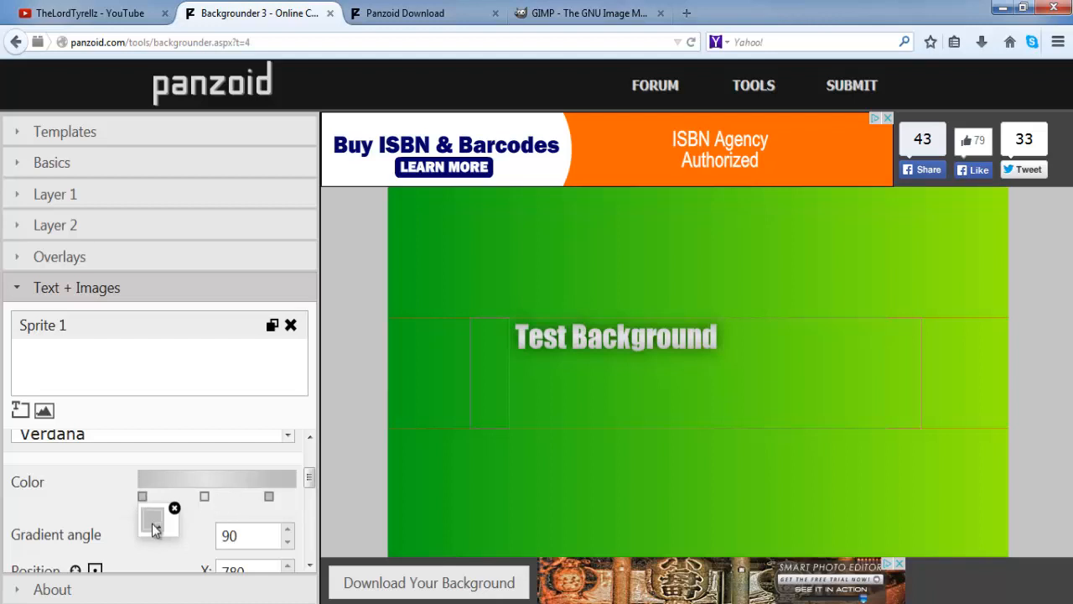
{"action": "left_click", "coordinate": [152, 523]}
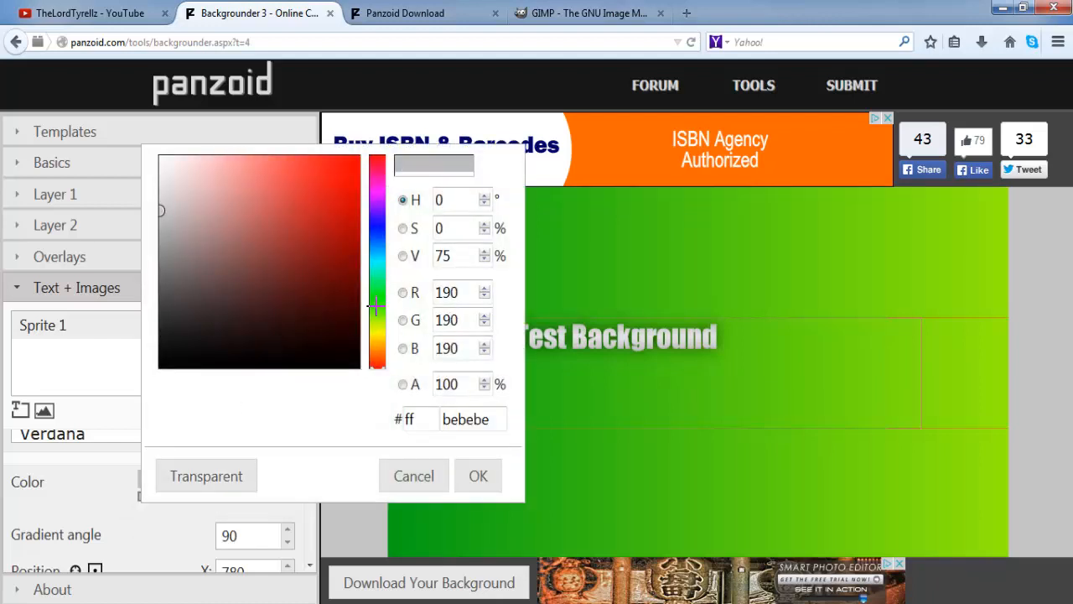
{"action": "mouse_move", "coordinate": [374, 307]}
{"action": "left_mouse_down"}
{"action": "mouse_move", "coordinate": [377, 320]}
{"action": "mouse_move", "coordinate": [379, 292]}
{"action": "left_mouse_up"}
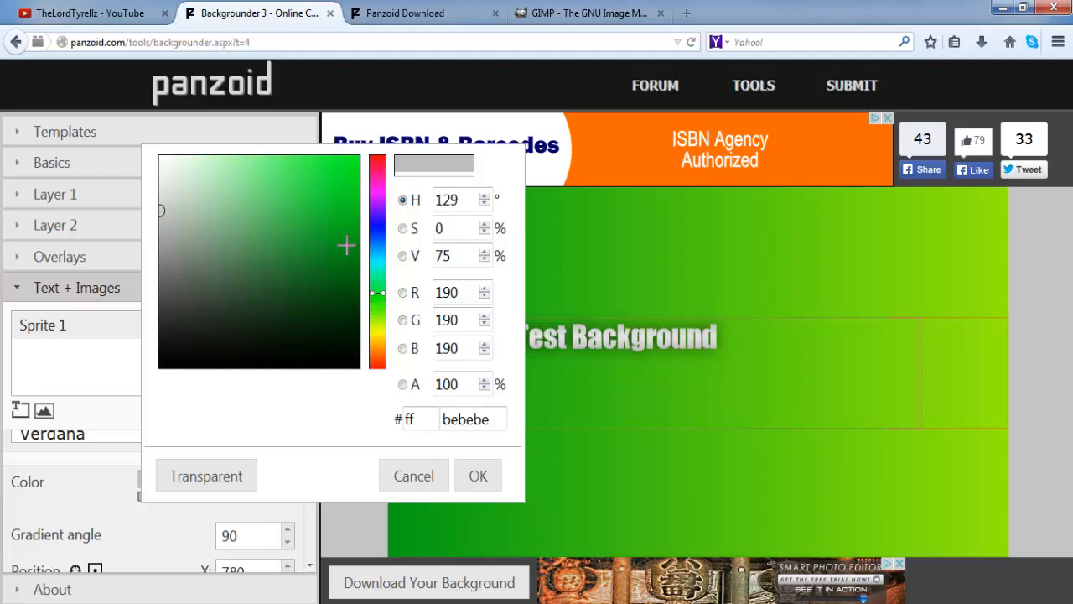
{"action": "left_click", "coordinate": [353, 213]}
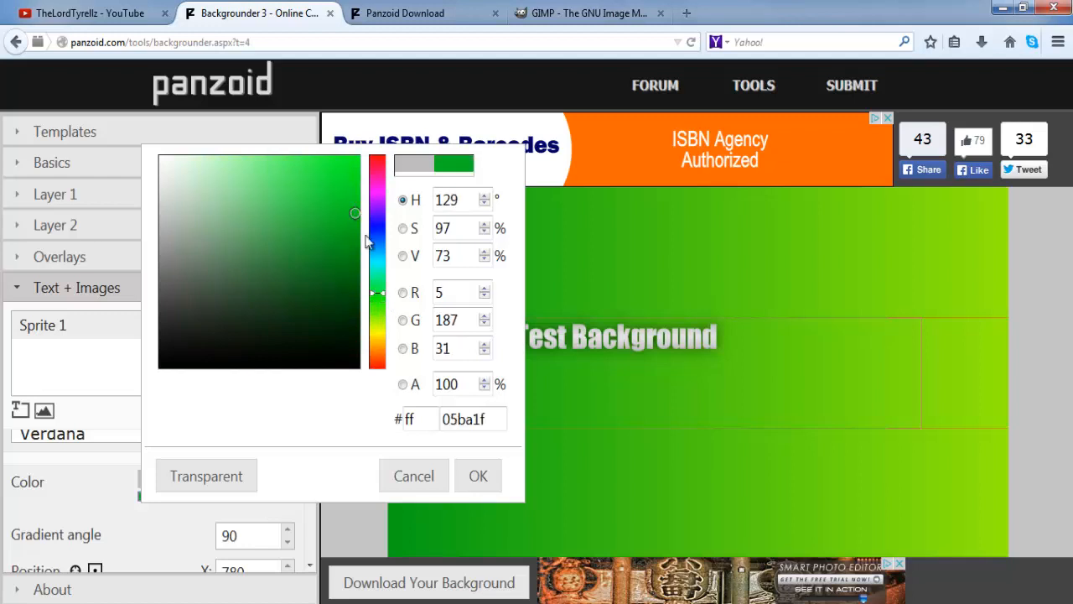
{"action": "left_click", "coordinate": [467, 472]}
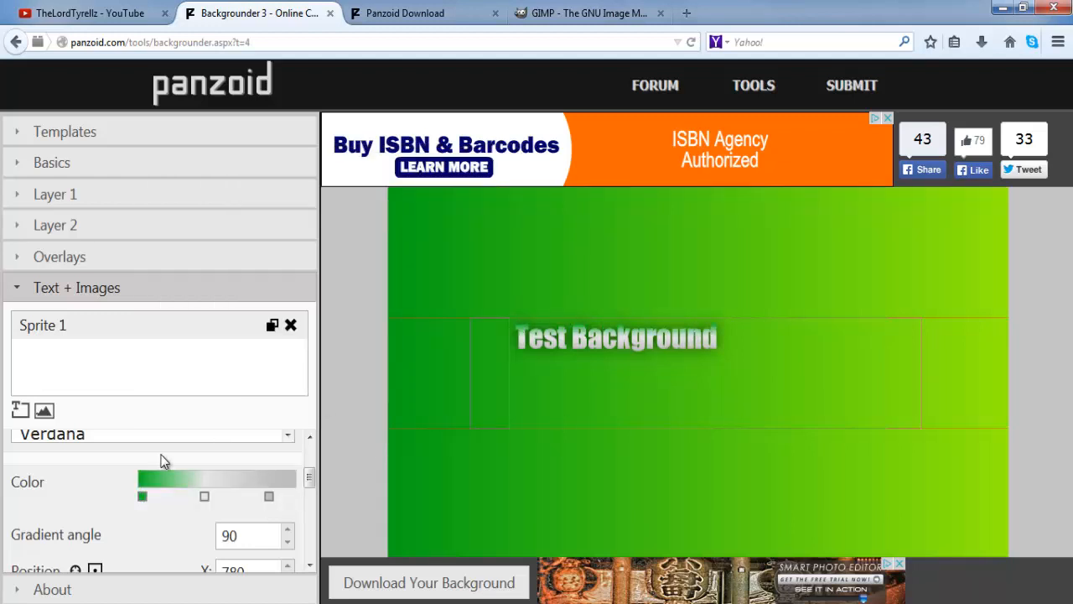
Set the first color stop of the Sprite 1 text gradient to a bright yellow.
{"action": "left_click", "coordinate": [142, 497]}
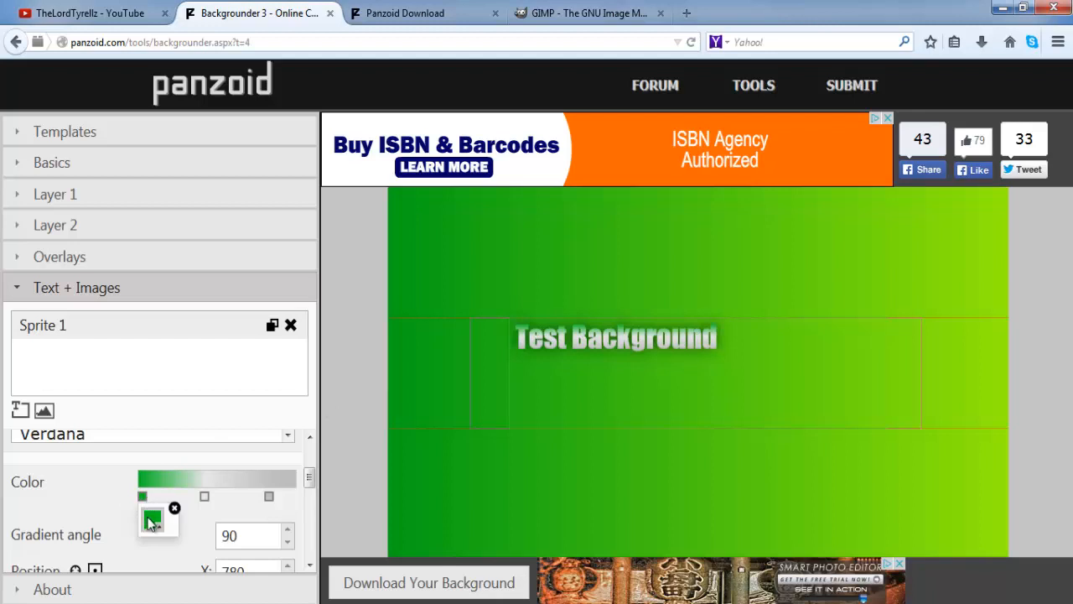
{"action": "left_click", "coordinate": [153, 523]}
{"action": "left_click", "coordinate": [377, 328]}
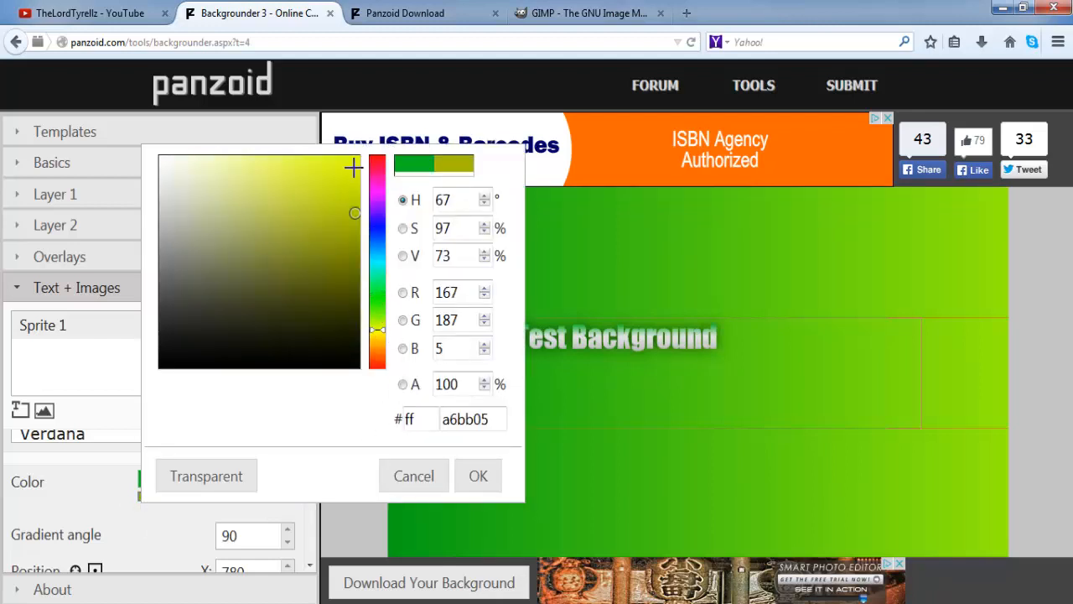
{"action": "left_click_drag", "start_coordinate": [354, 168], "coordinate": [356, 157]}
{"action": "left_click", "coordinate": [475, 478]}
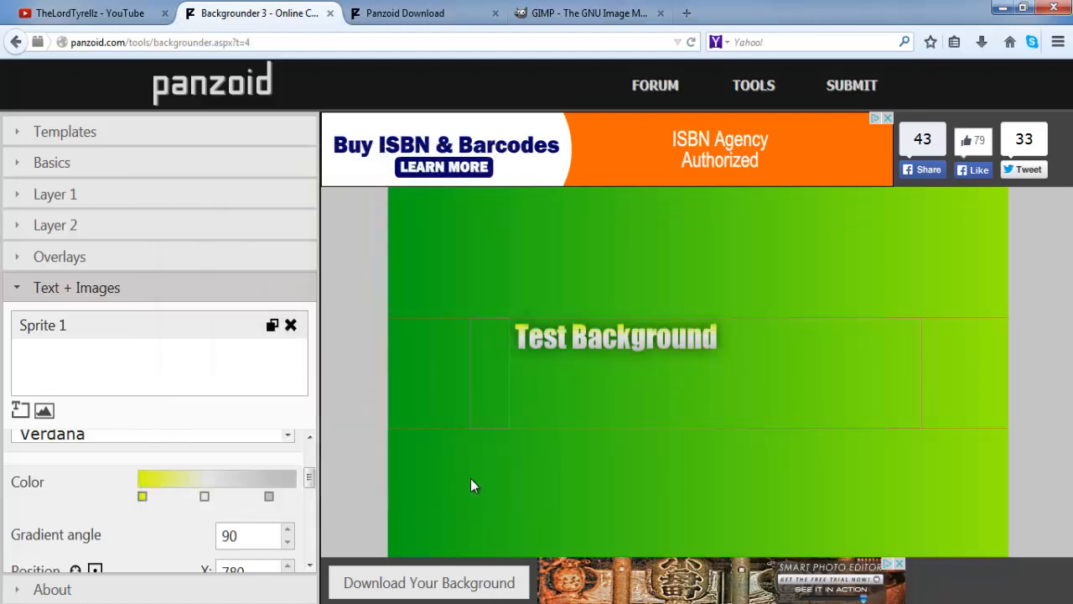
Set the middle color stop of the Sprite 1 text gradient to a bright greenish yellow.
{"action": "left_click", "coordinate": [205, 497]}
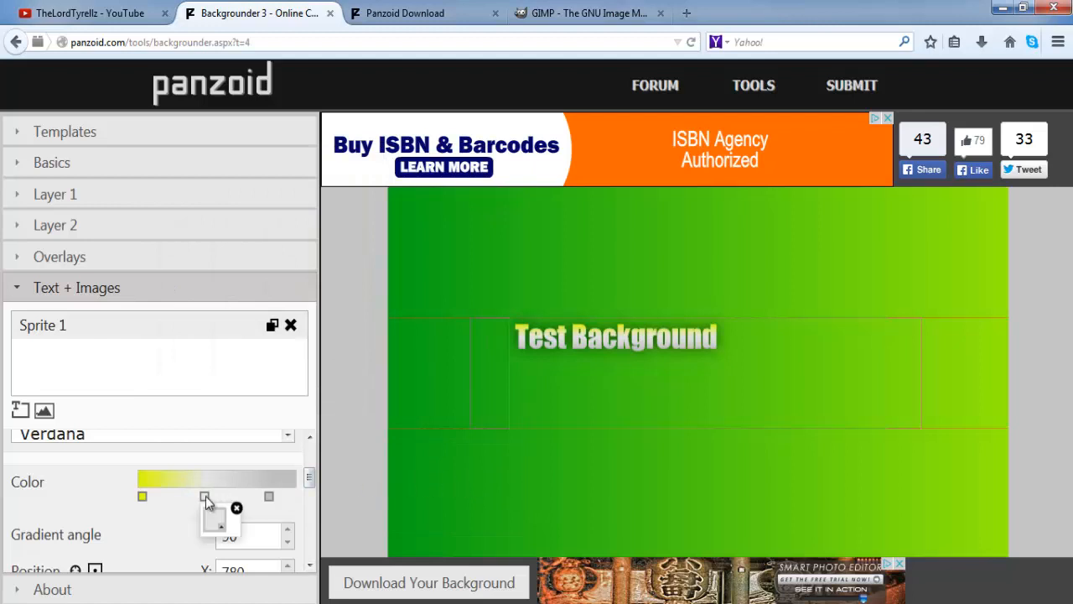
{"action": "left_click", "coordinate": [216, 521]}
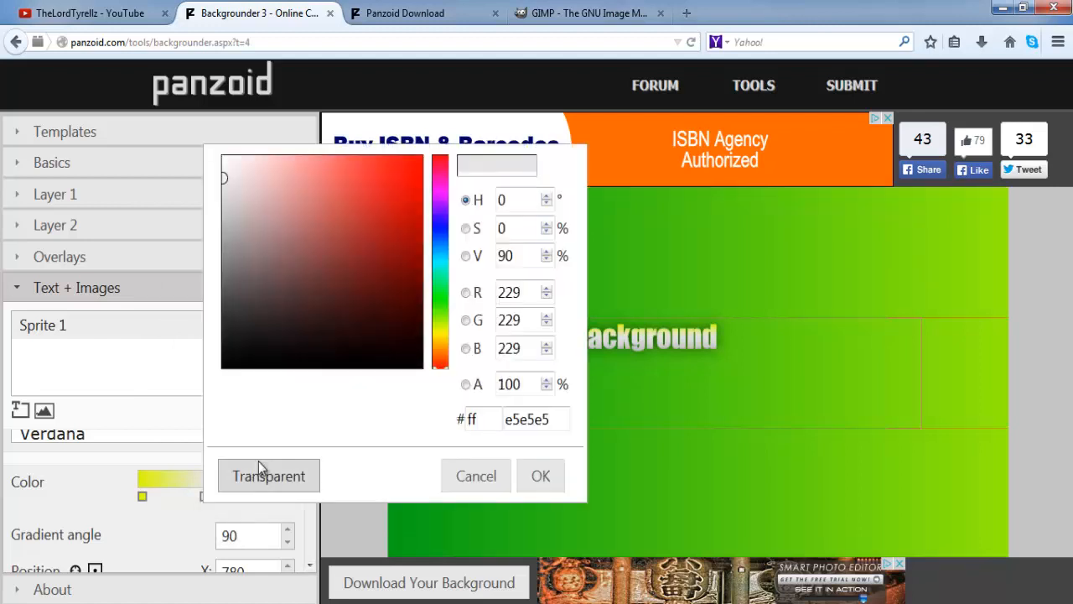
{"action": "mouse_move", "coordinate": [373, 224]}
{"action": "left_mouse_down"}
{"action": "mouse_move", "coordinate": [335, 319]}
{"action": "mouse_move", "coordinate": [267, 341]}
{"action": "mouse_move", "coordinate": [276, 311]}
{"action": "mouse_move", "coordinate": [422, 313]}
{"action": "left_mouse_up"}
{"action": "left_click", "coordinate": [433, 327]}
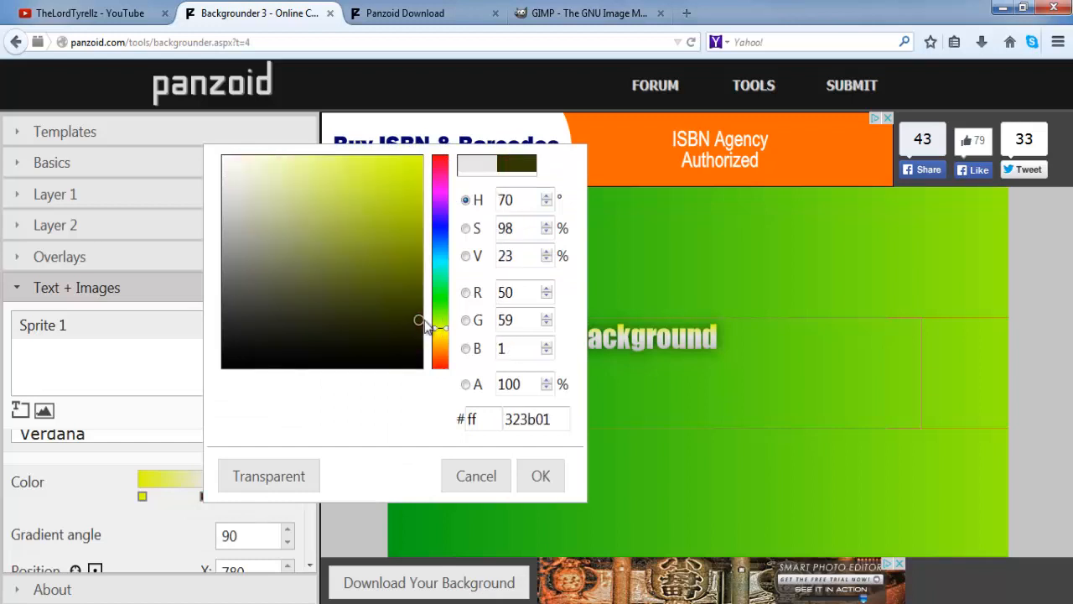
{"action": "left_click", "coordinate": [412, 160]}
{"action": "left_click", "coordinate": [541, 476]}
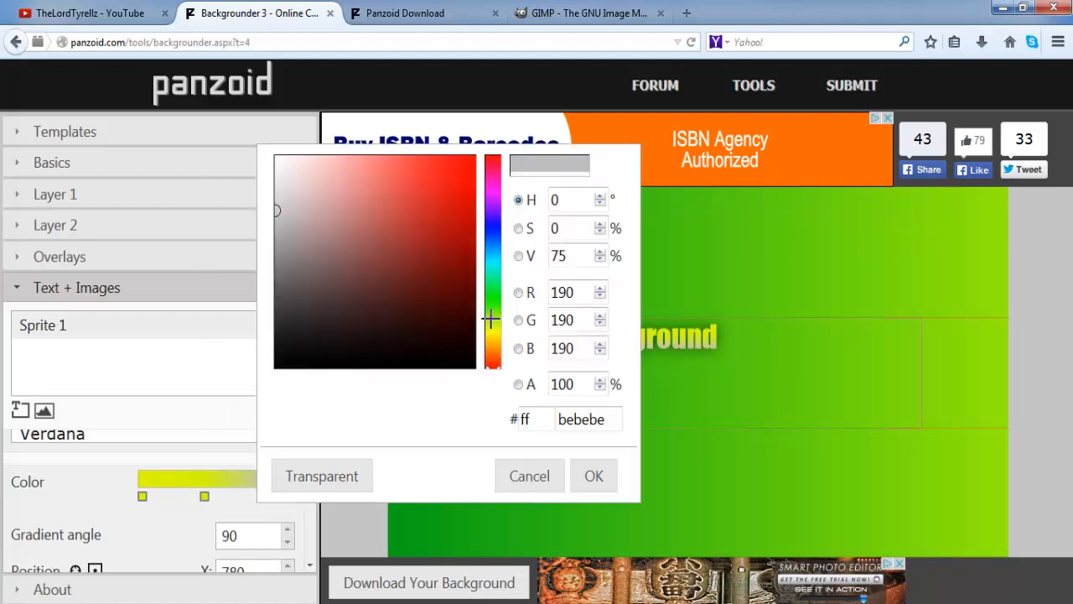
Set the last color stop of the text gradient to green (#05ac15) and nudge the text slightly left and down, to about X 771.
{"action": "left_click_drag", "start_coordinate": [492, 319], "coordinate": [495, 293]}
{"action": "left_click", "coordinate": [469, 224]}
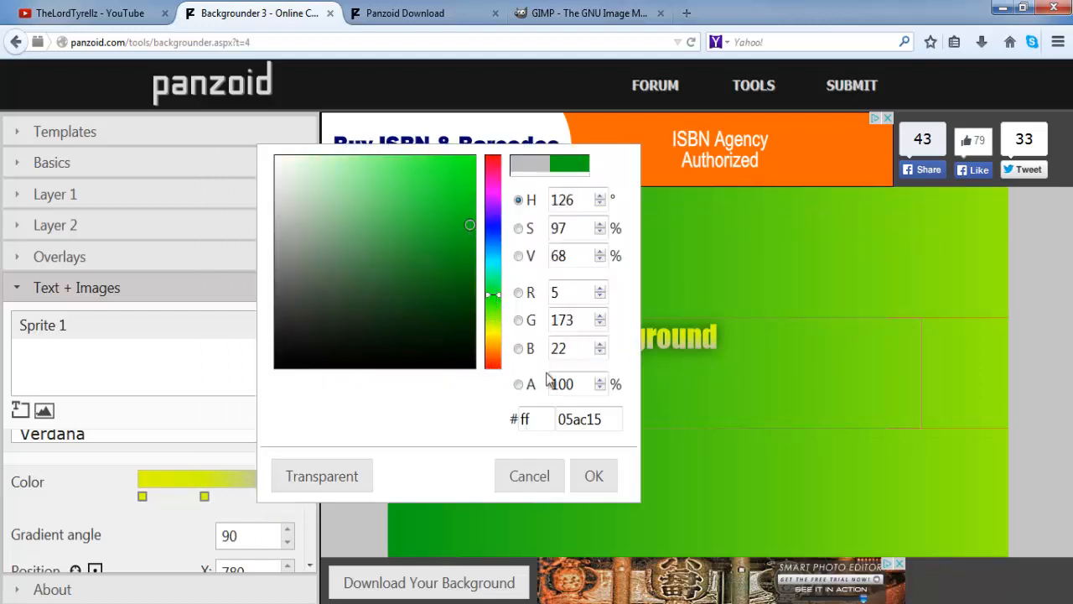
{"action": "left_click", "coordinate": [582, 476]}
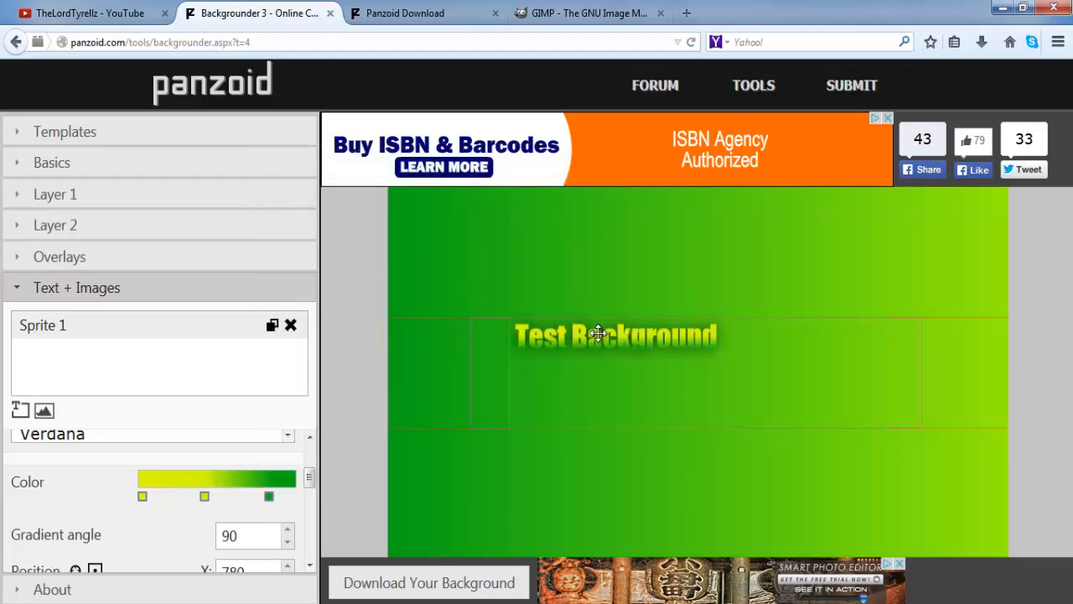
{"action": "mouse_move", "coordinate": [610, 342]}
{"action": "left_mouse_down"}
{"action": "mouse_move", "coordinate": [693, 372]}
{"action": "mouse_move", "coordinate": [592, 352]}
{"action": "mouse_move", "coordinate": [637, 336]}
{"action": "mouse_move", "coordinate": [746, 343]}
{"action": "mouse_move", "coordinate": [592, 337]}
{"action": "left_mouse_up"}
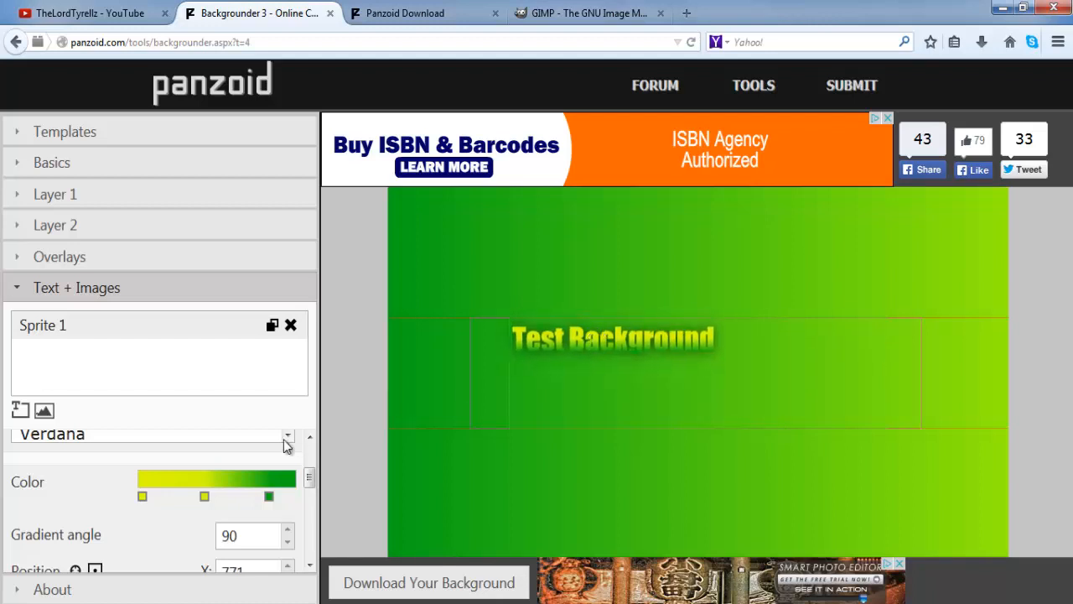
Try the Verdana font on the Sprite 1 text and return it to Impact.
{"action": "left_click", "coordinate": [109, 442]}
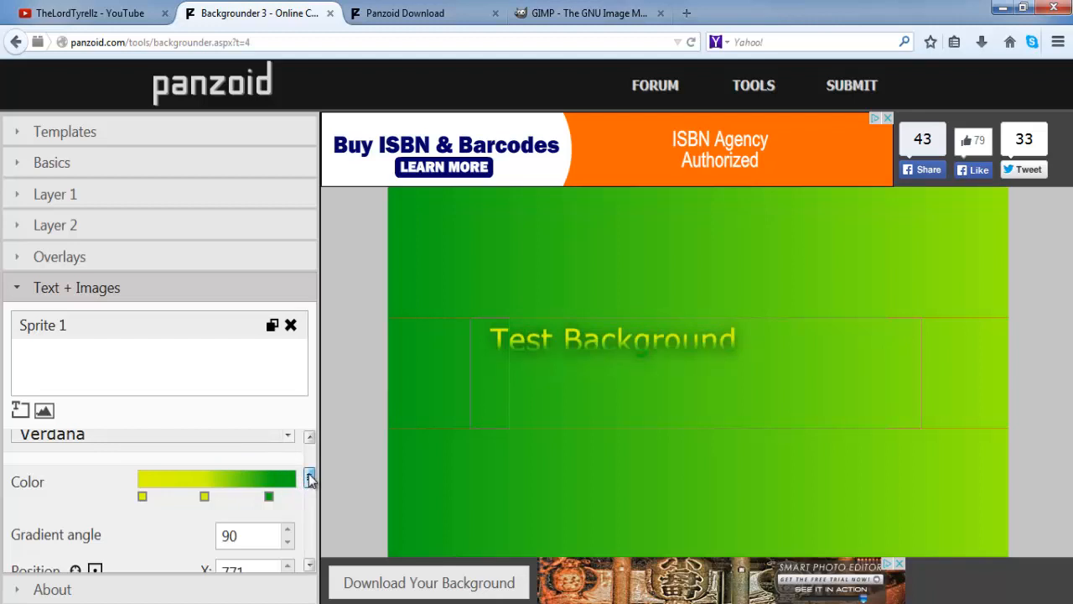
{"action": "scroll", "coordinate": [306, 474], "scroll_direction": "up", "scroll_amount": 1}
{"action": "left_click", "coordinate": [50, 457]}
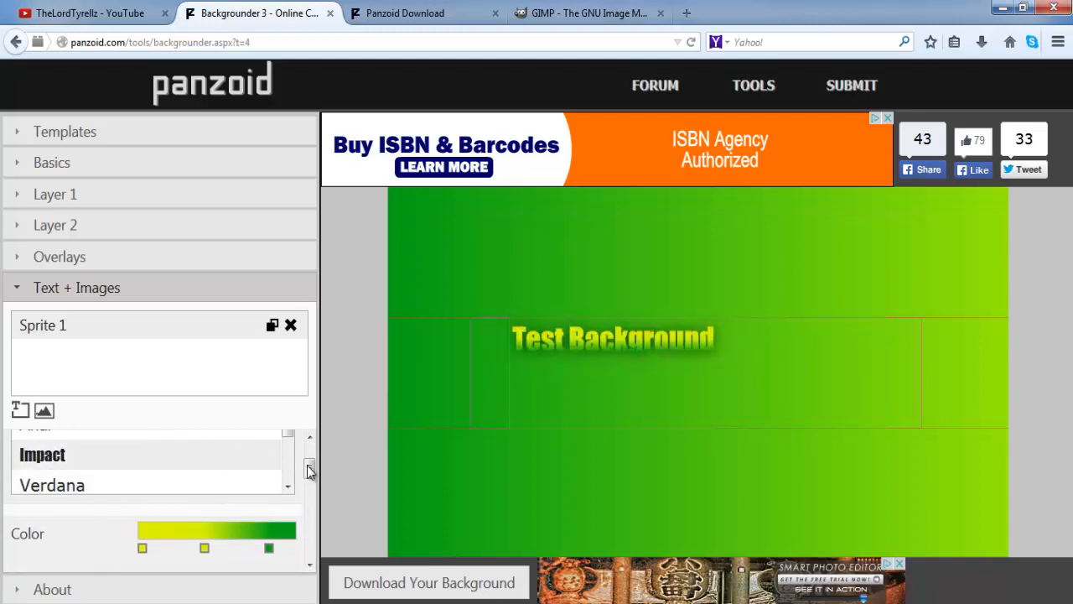
Try the wording "Youtube Main" on Sprite 1 and change it back to "Test Background" in Impact.
{"action": "left_click_drag", "start_coordinate": [308, 467], "coordinate": [308, 450]}
{"action": "left_click_drag", "start_coordinate": [153, 450], "coordinate": [3, 450]}
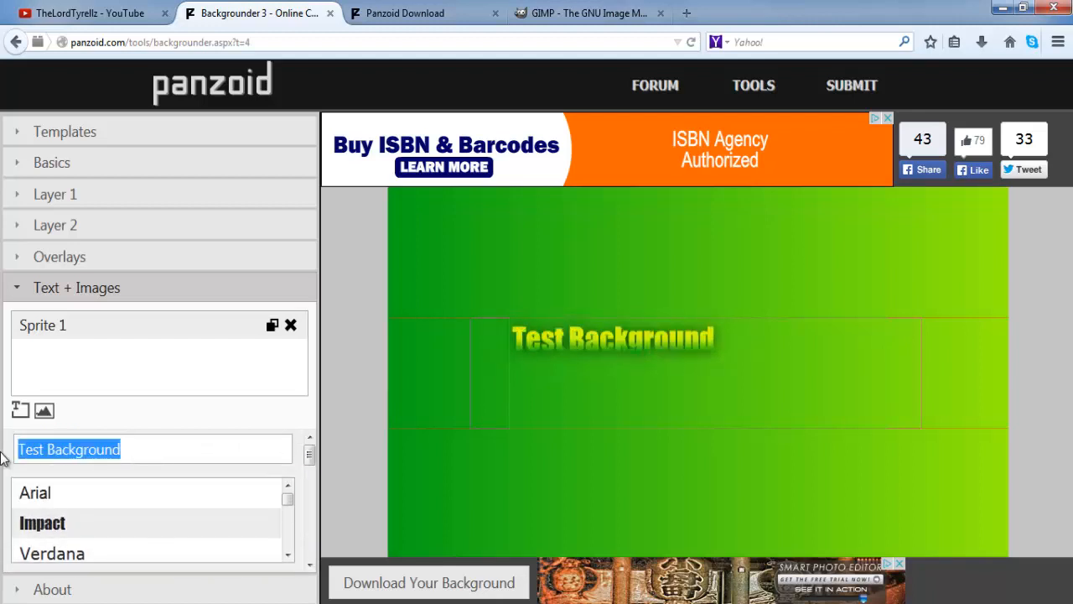
{"action": "type", "text": "Youtube Main"}
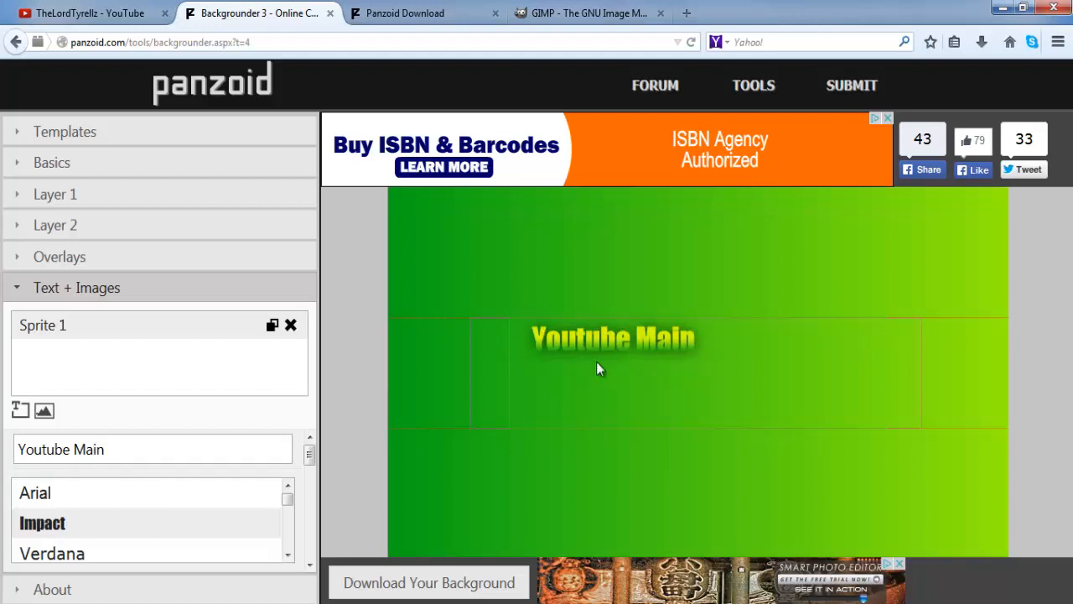
{"action": "left_click_drag", "start_coordinate": [141, 450], "coordinate": [2, 450]}
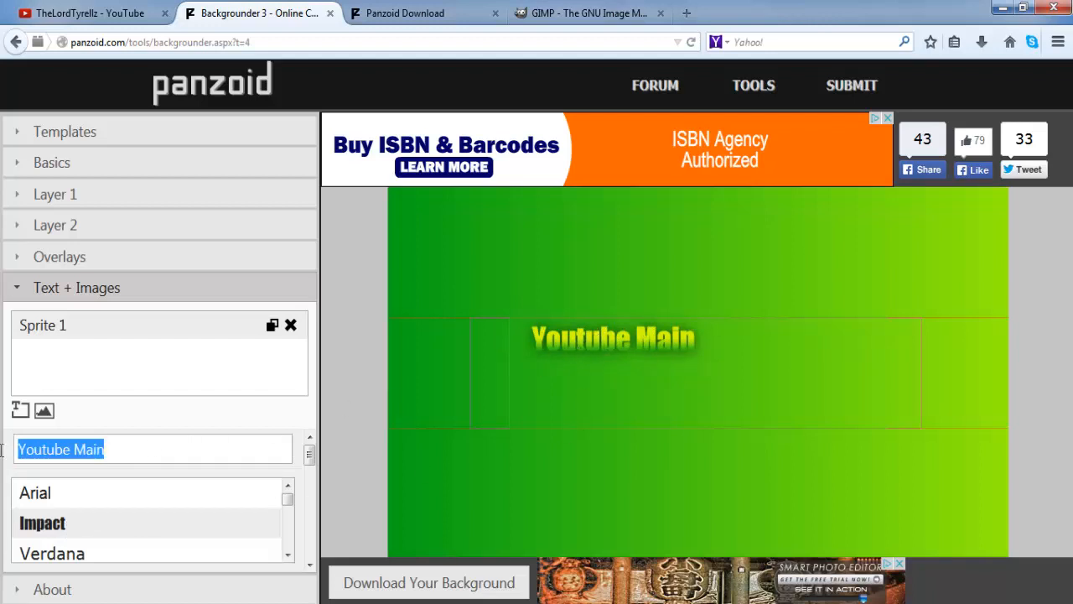
{"action": "type", "text": "Test Background"}
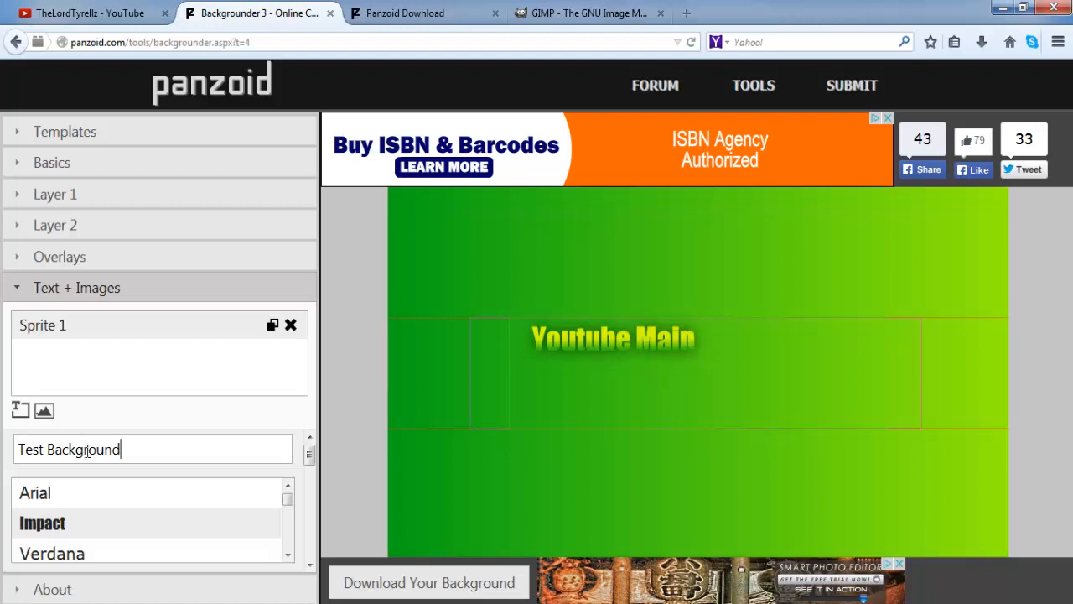
{"action": "left_click", "coordinate": [61, 533]}
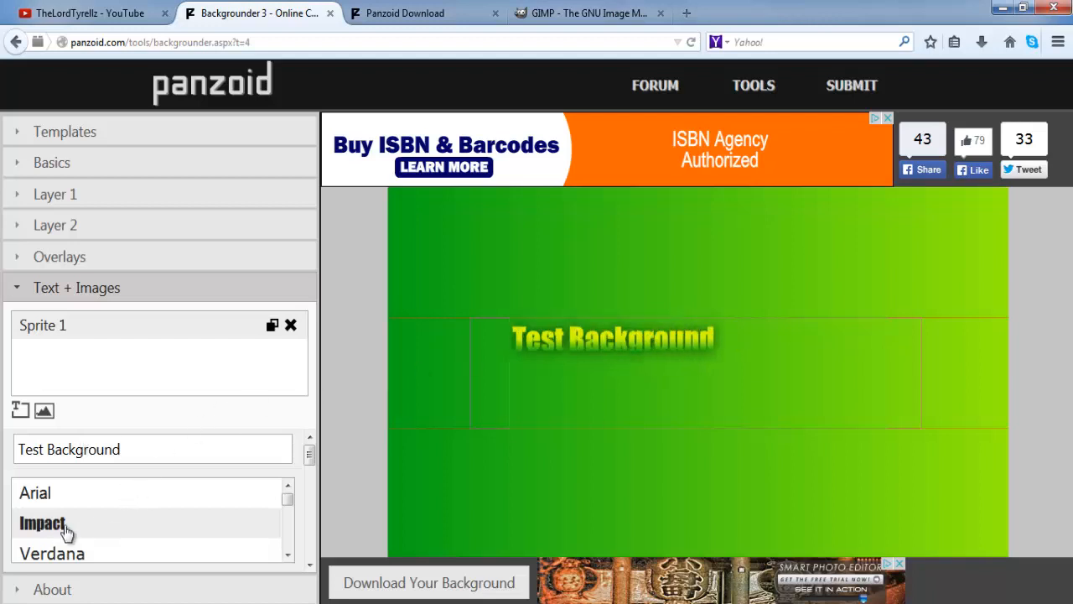
Return the Sprite 1 font size to 100 after trying 105, and turn on the text border.
{"action": "left_click_drag", "start_coordinate": [308, 451], "coordinate": [307, 513]}
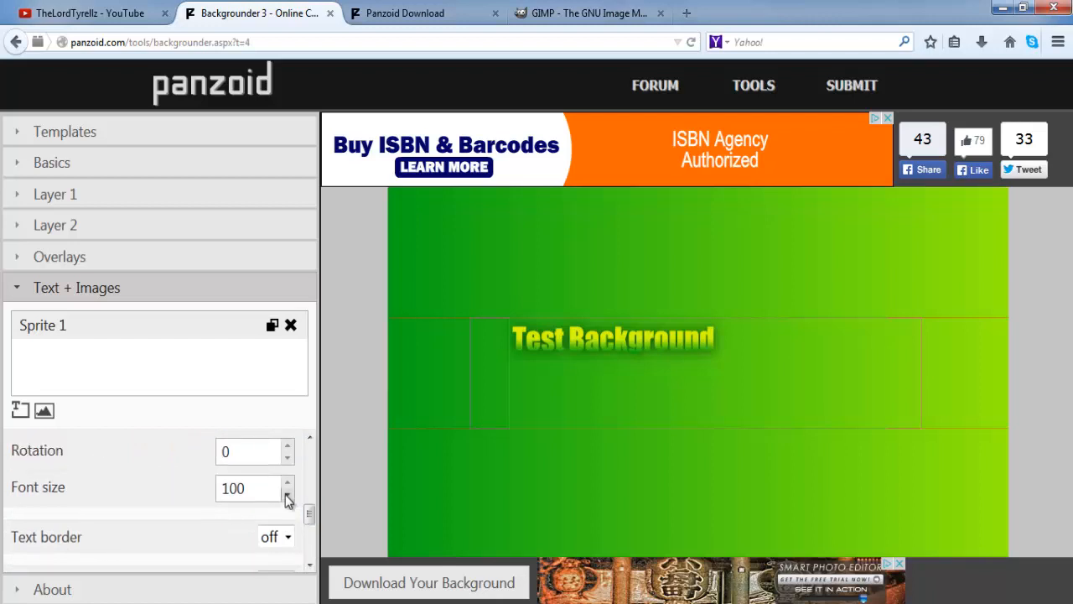
{"action": "left_click", "coordinate": [288, 484]}
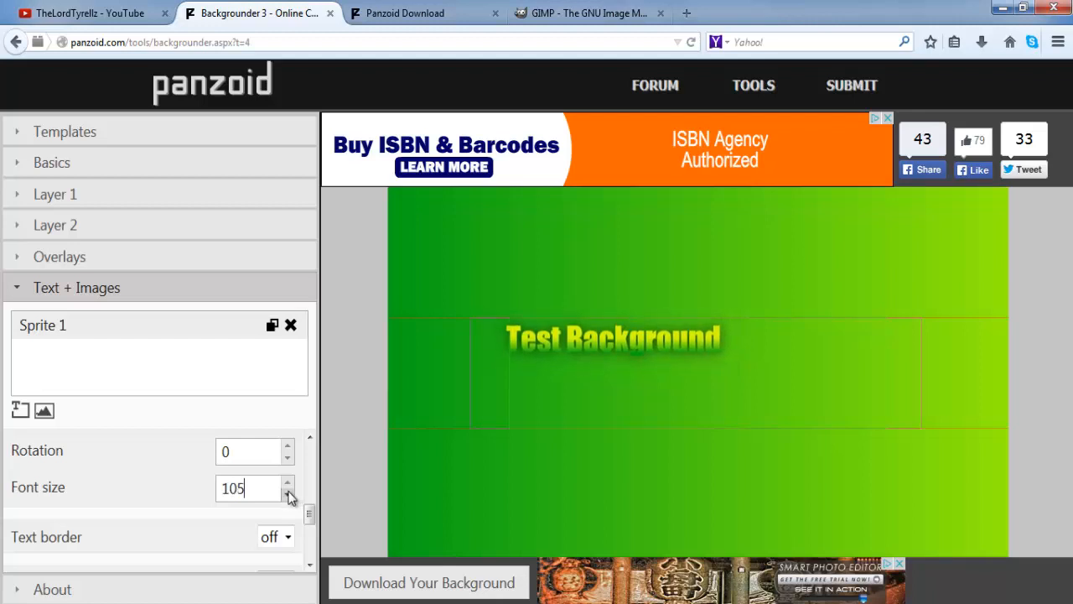
{"action": "left_click", "coordinate": [288, 541]}
{"action": "left_click", "coordinate": [277, 578]}
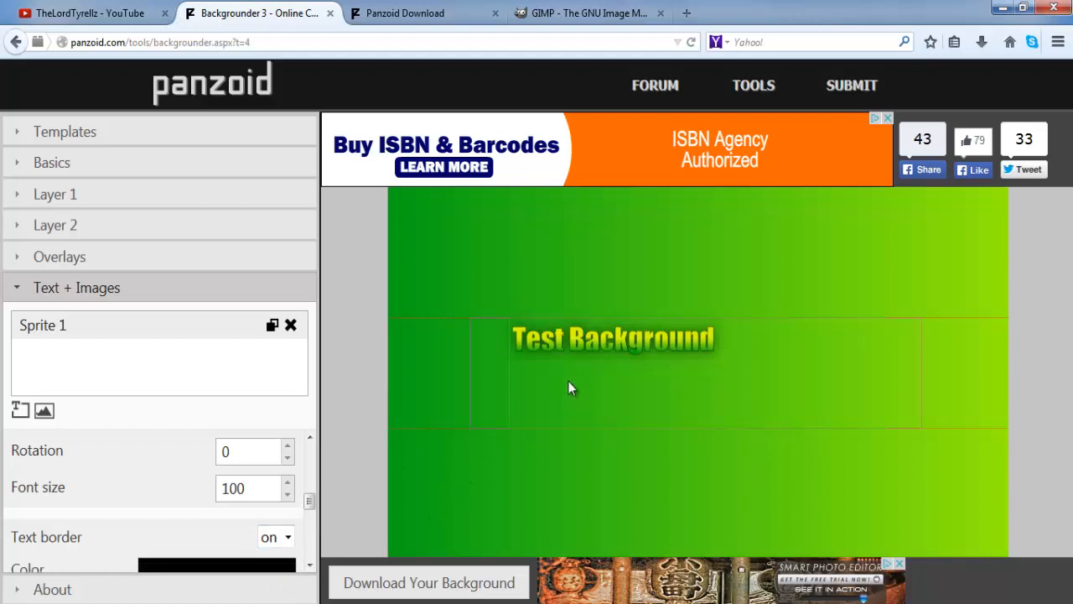
Try bright yellow (#f6fb03) as the text border color of Sprite 1.
{"action": "scroll", "coordinate": [298, 554], "scroll_direction": "down", "scroll_amount": 2}
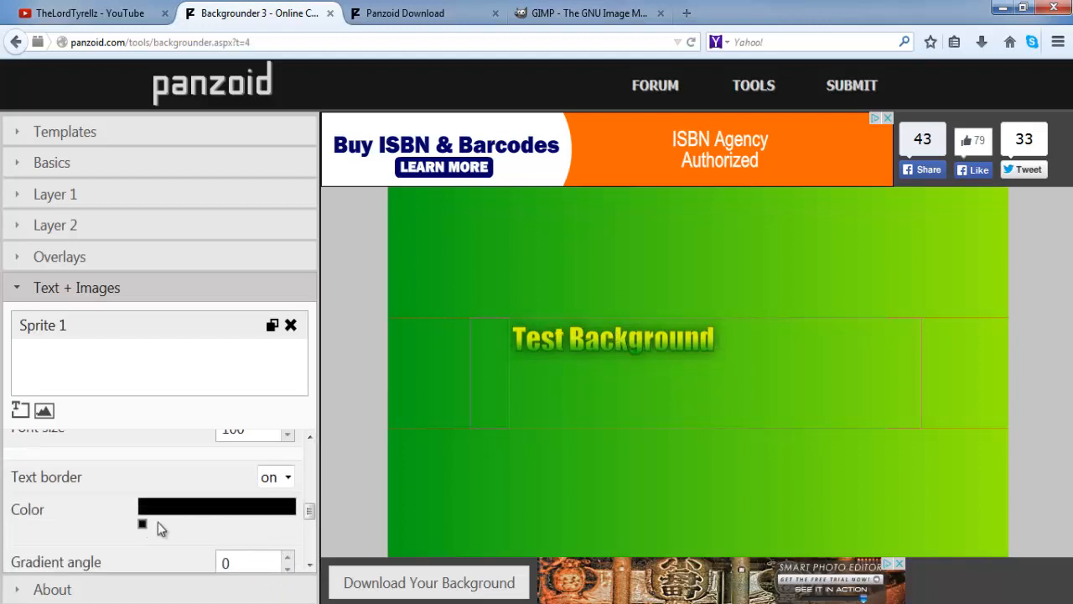
{"action": "left_click", "coordinate": [143, 524]}
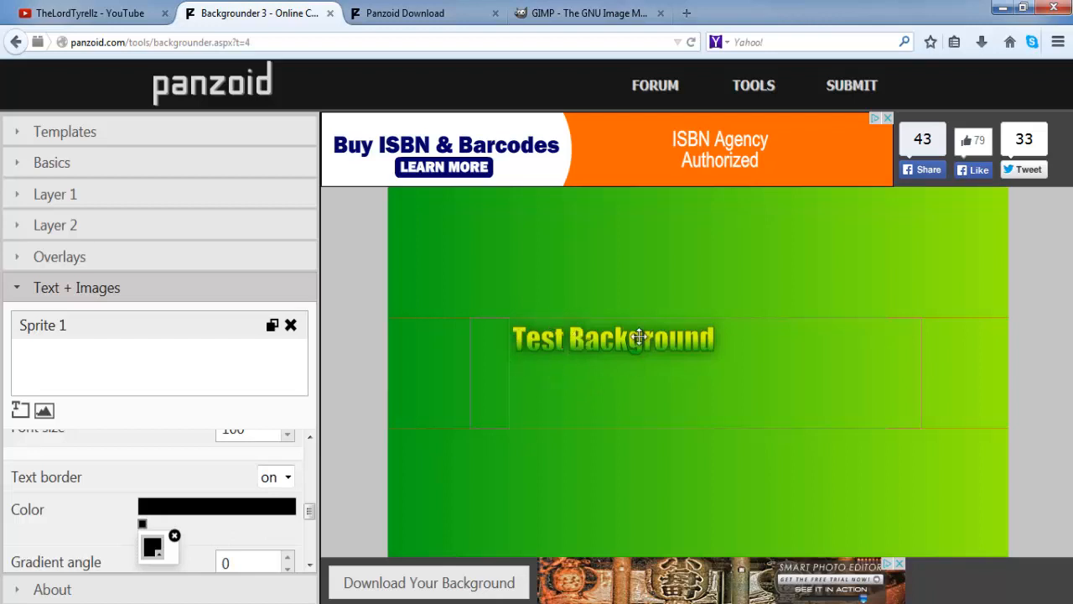
{"action": "left_click", "coordinate": [151, 546]}
{"action": "left_click_drag", "start_coordinate": [380, 354], "coordinate": [379, 361]}
{"action": "left_click", "coordinate": [358, 184]}
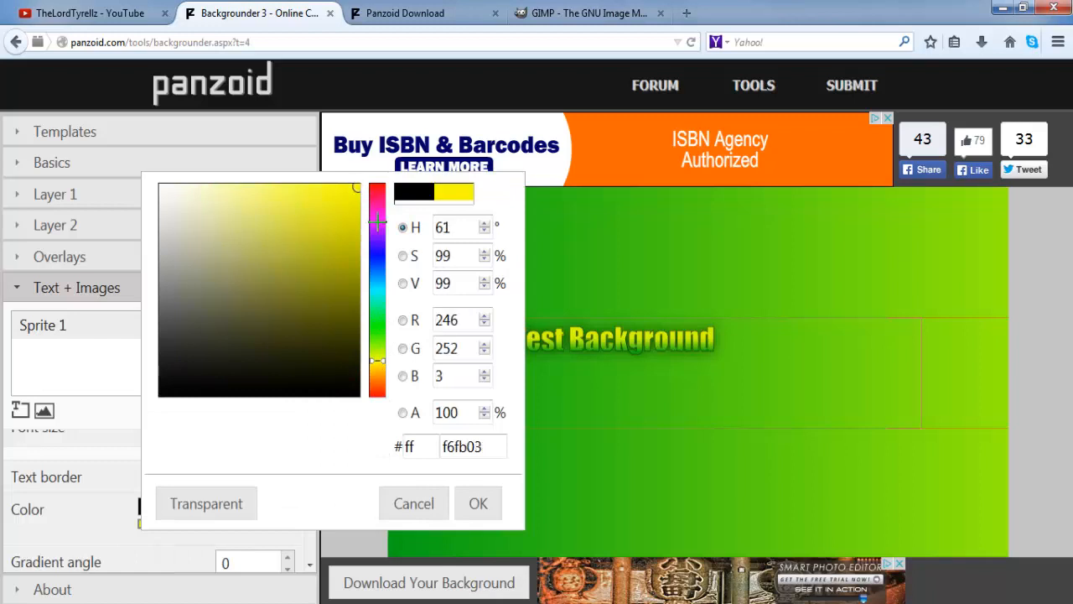
{"action": "left_click", "coordinate": [476, 504]}
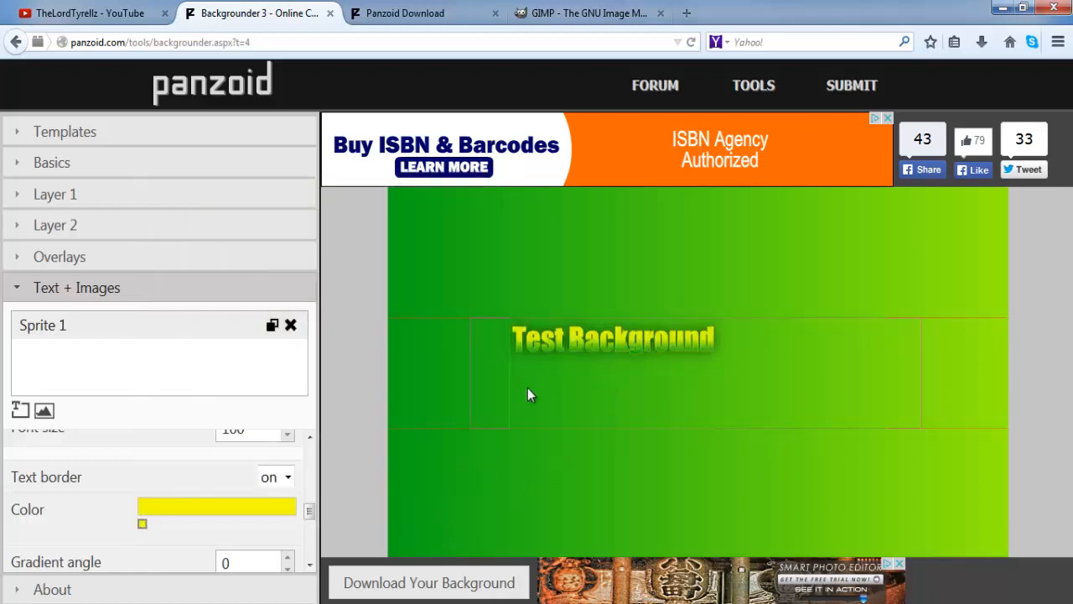
Set the text border color to dark green (#057d14) and move the text slightly left within the central guide area.
{"action": "left_click", "coordinate": [143, 524]}
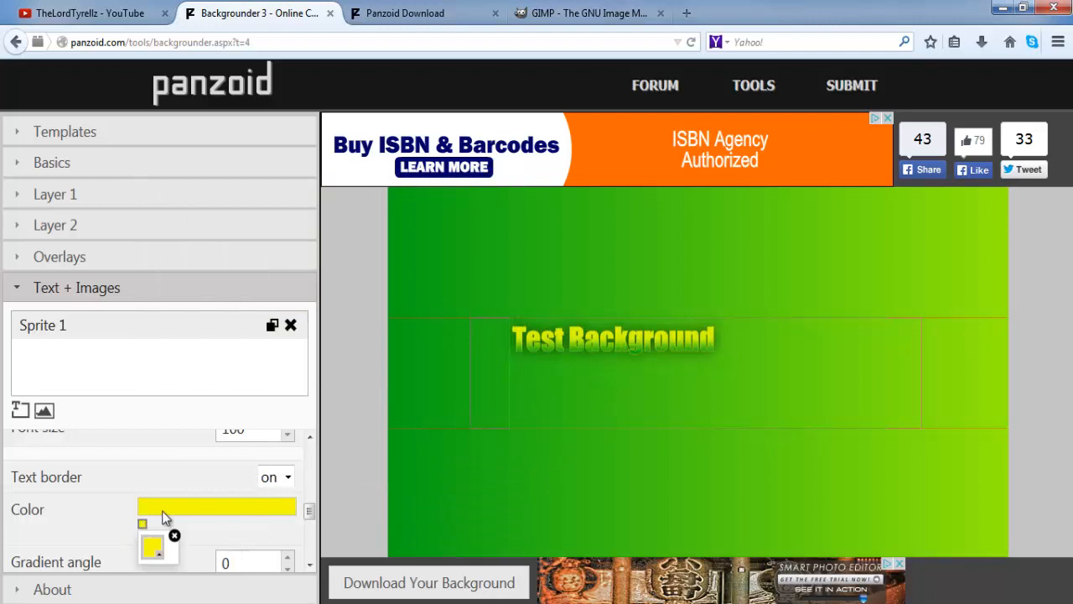
{"action": "left_click", "coordinate": [151, 546]}
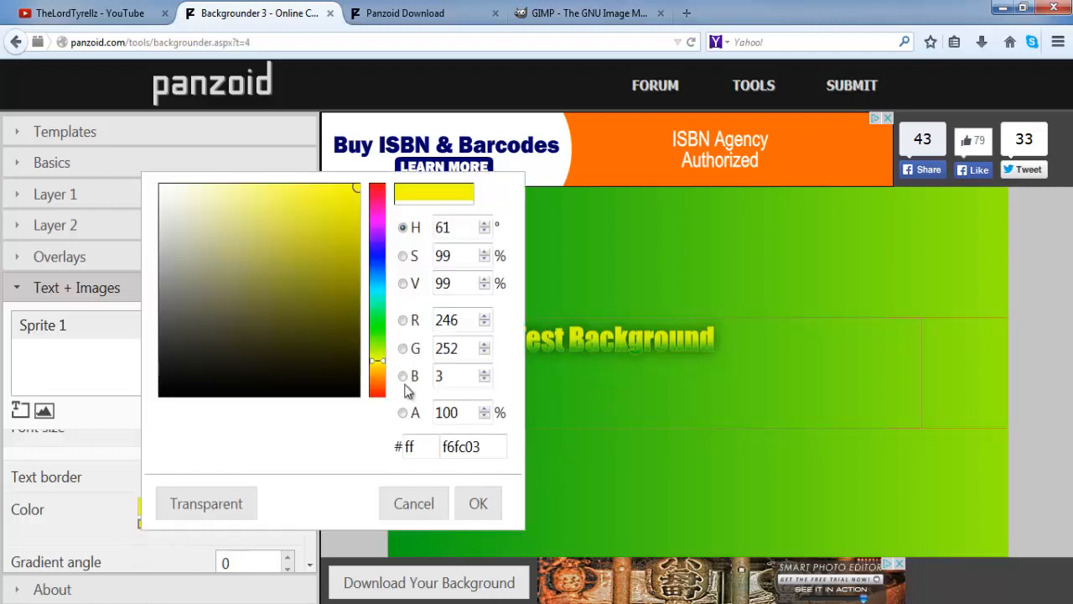
{"action": "left_click_drag", "start_coordinate": [376, 334], "coordinate": [378, 321]}
{"action": "left_click", "coordinate": [351, 291]}
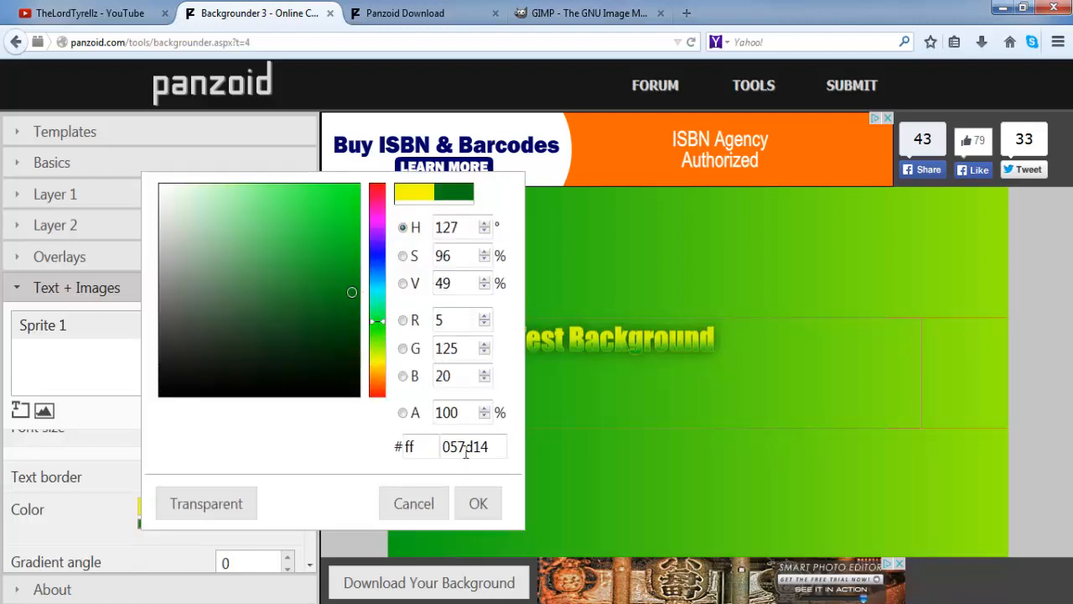
{"action": "left_click", "coordinate": [478, 503]}
{"action": "left_click_drag", "start_coordinate": [603, 350], "coordinate": [570, 343]}
{"action": "scroll", "coordinate": [201, 486], "scroll_direction": "down", "scroll_amount": 3}
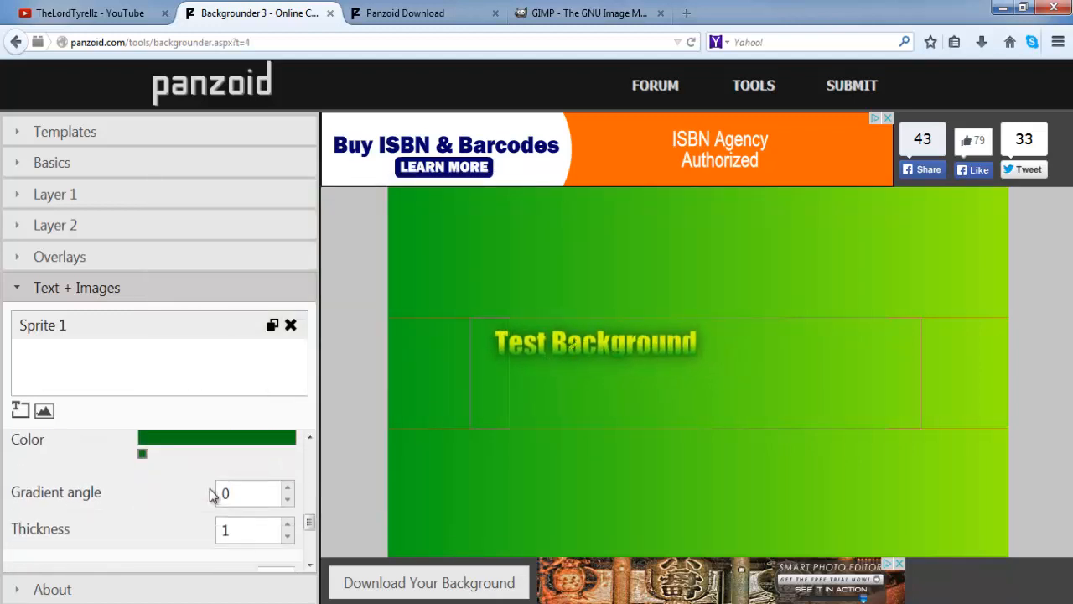
Increase the text border thickness of Sprite 1, trying 4, and adjust it up and down.
{"action": "left_click", "coordinate": [286, 474]}
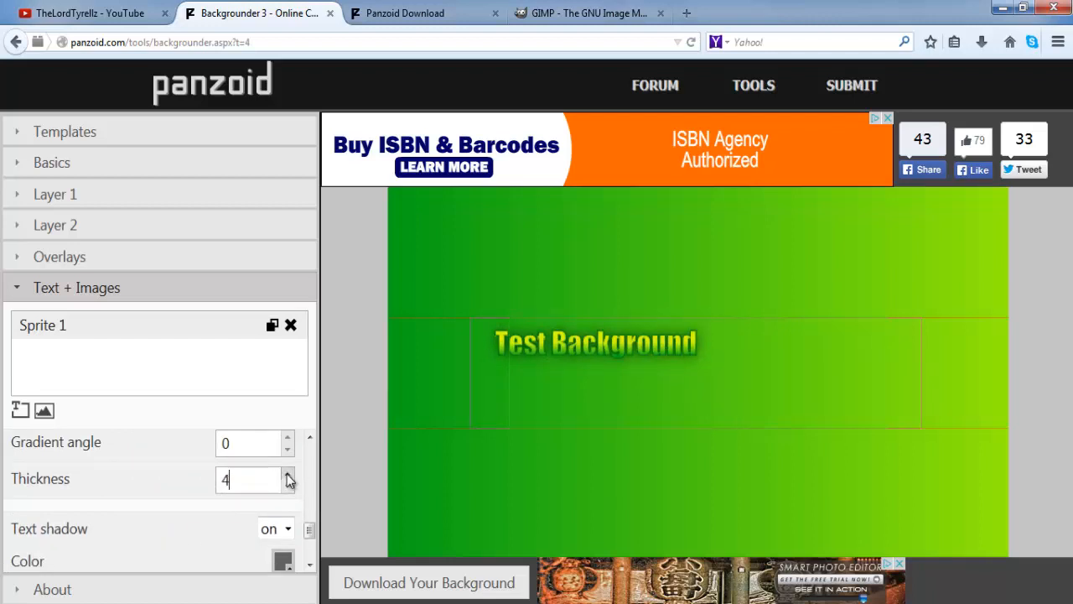
{"action": "left_click", "coordinate": [287, 475]}
{"action": "left_click", "coordinate": [286, 474]}
{"action": "left_click", "coordinate": [287, 492]}
{"action": "left_click", "coordinate": [287, 492]}
Try bright green (#39ee01) at 60% opacity as the text shadow color of Sprite 1.
{"action": "scroll", "coordinate": [234, 512], "scroll_direction": "down", "scroll_amount": 1}
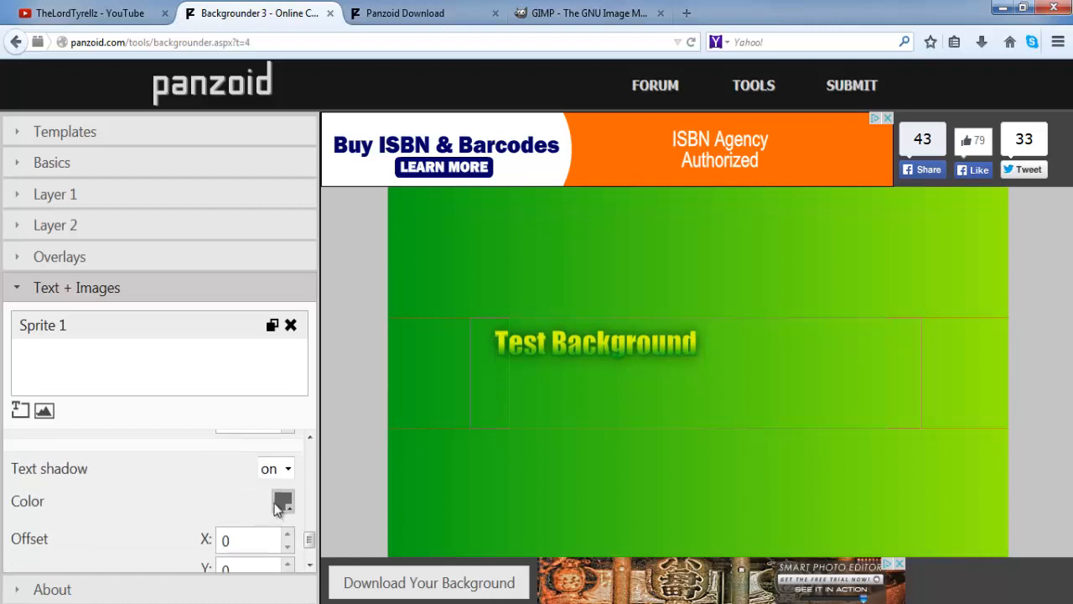
{"action": "left_click", "coordinate": [282, 501]}
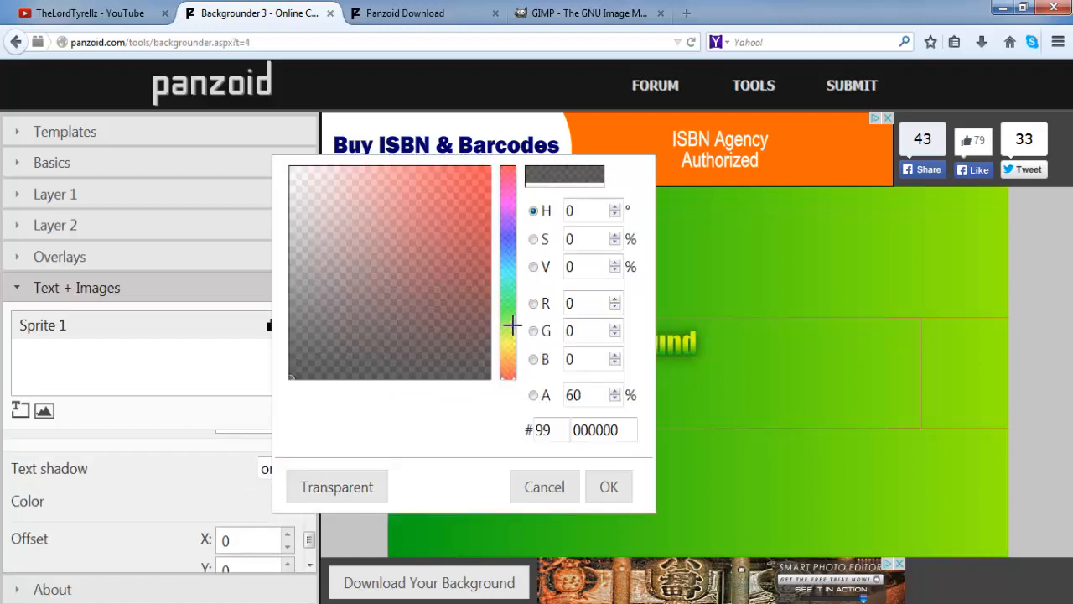
{"action": "left_click_drag", "start_coordinate": [512, 325], "coordinate": [511, 316]}
{"action": "left_click", "coordinate": [490, 179]}
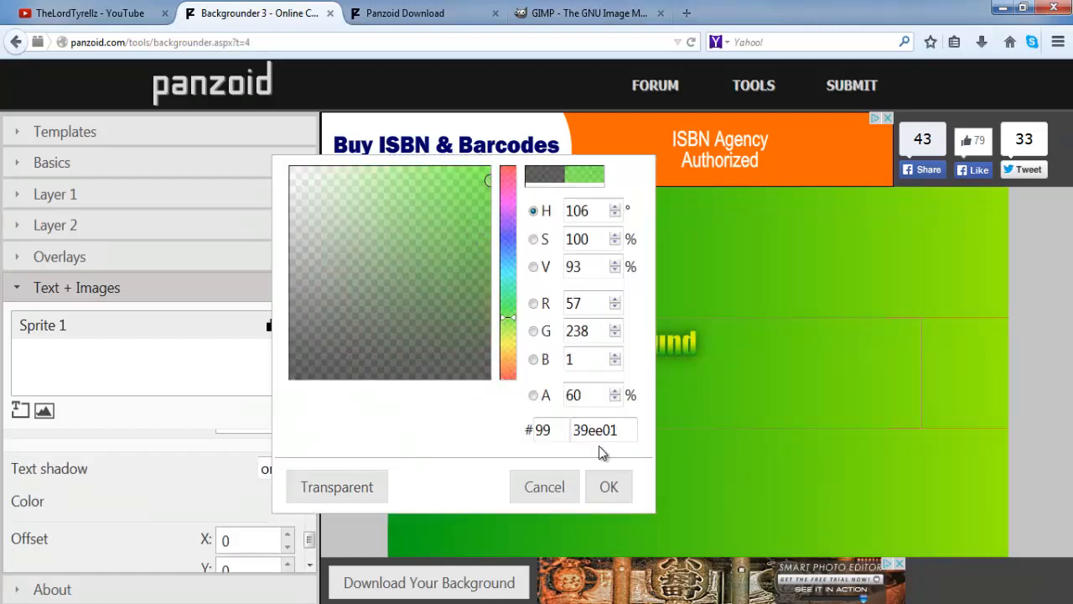
{"action": "left_click", "coordinate": [609, 488]}
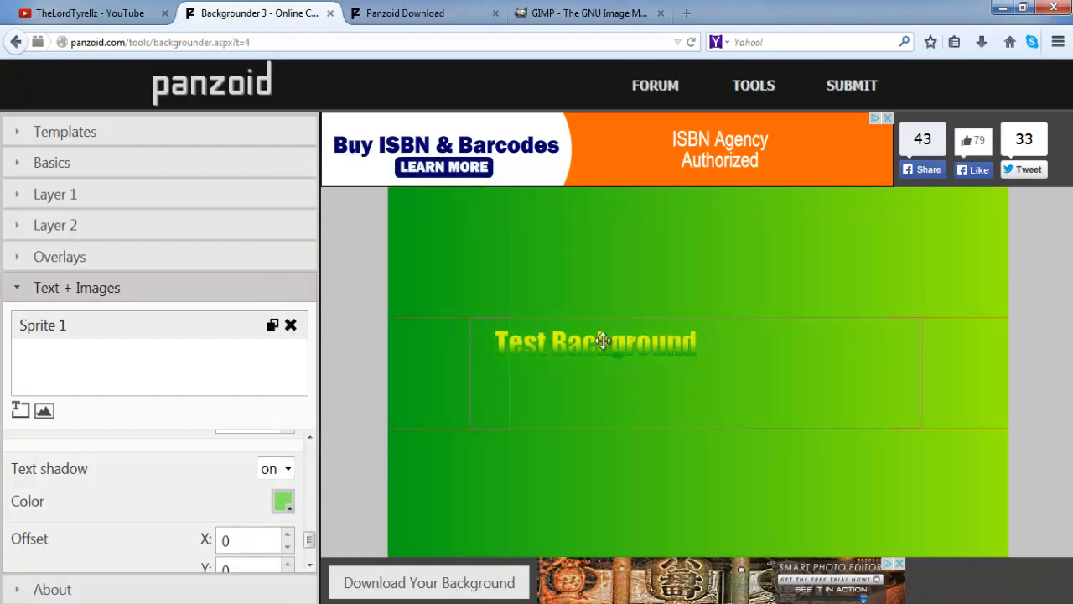
Set the text shadow to a darker green and move the text to the upper-left corner of the central guide area.
{"action": "left_click", "coordinate": [285, 503]}
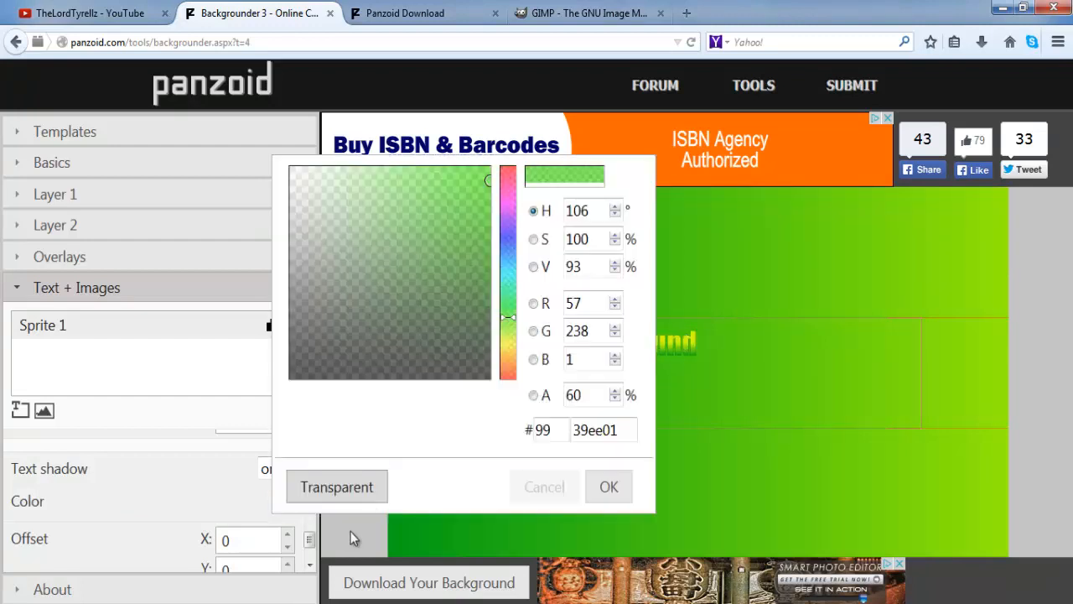
{"action": "left_click", "coordinate": [484, 185]}
{"action": "left_click_drag", "start_coordinate": [487, 257], "coordinate": [487, 242]}
{"action": "left_click", "coordinate": [609, 491]}
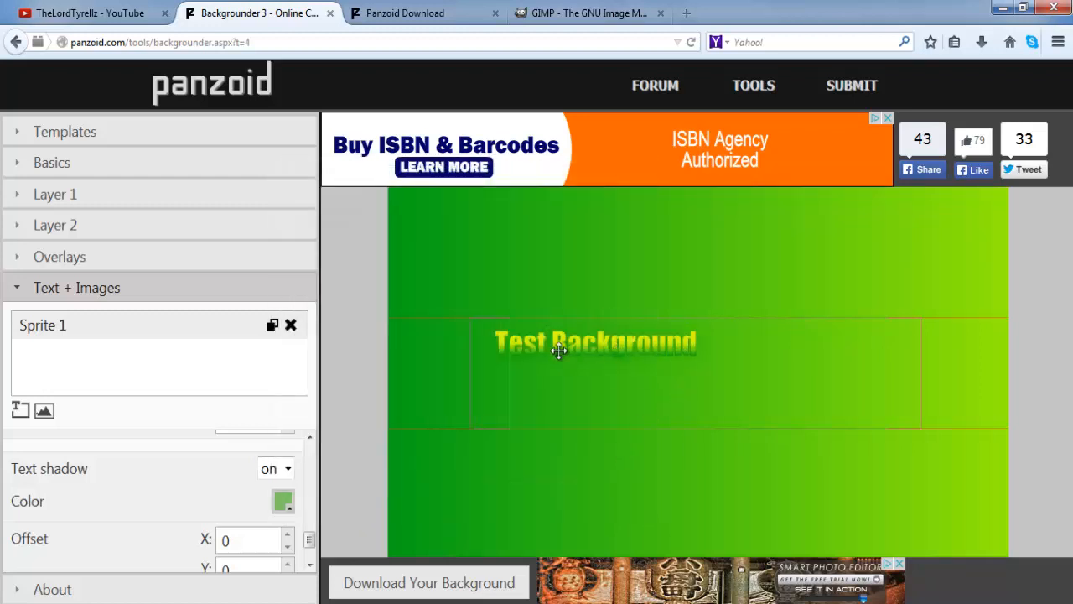
{"action": "scroll", "coordinate": [307, 536], "scroll_direction": "down", "scroll_amount": 1}
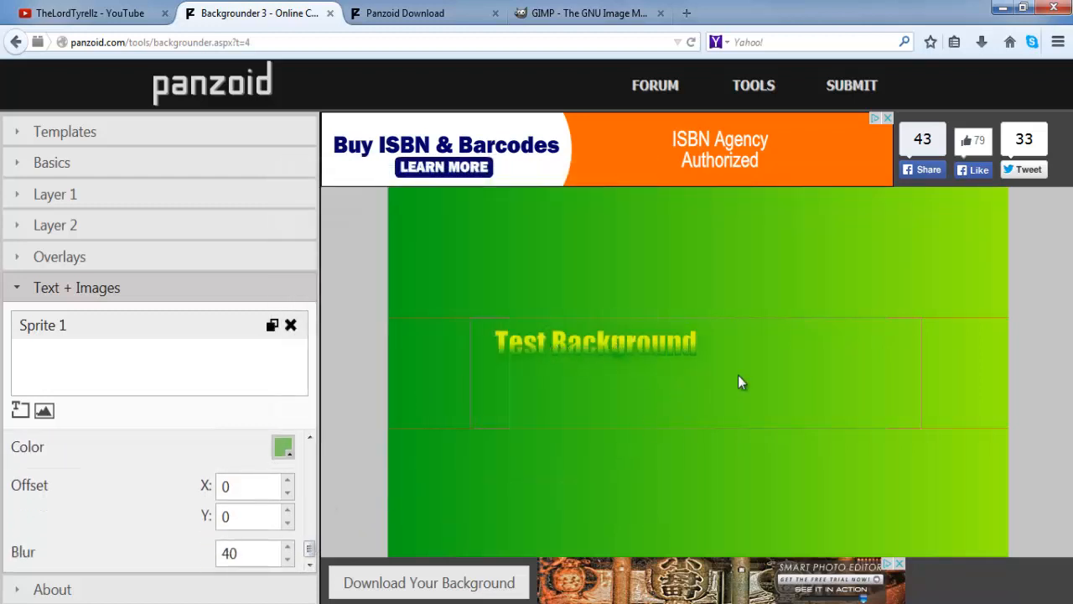
{"action": "left_click_drag", "start_coordinate": [618, 347], "coordinate": [560, 340]}
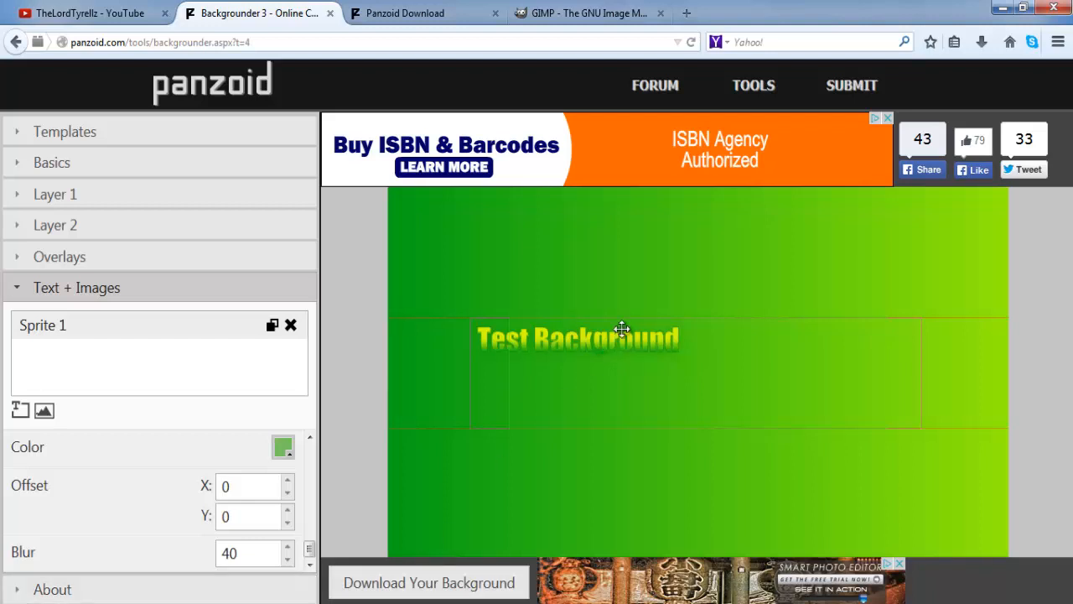
Render the finished background and save it to disk as a downloaded PNG file.
{"action": "left_click", "coordinate": [419, 585]}
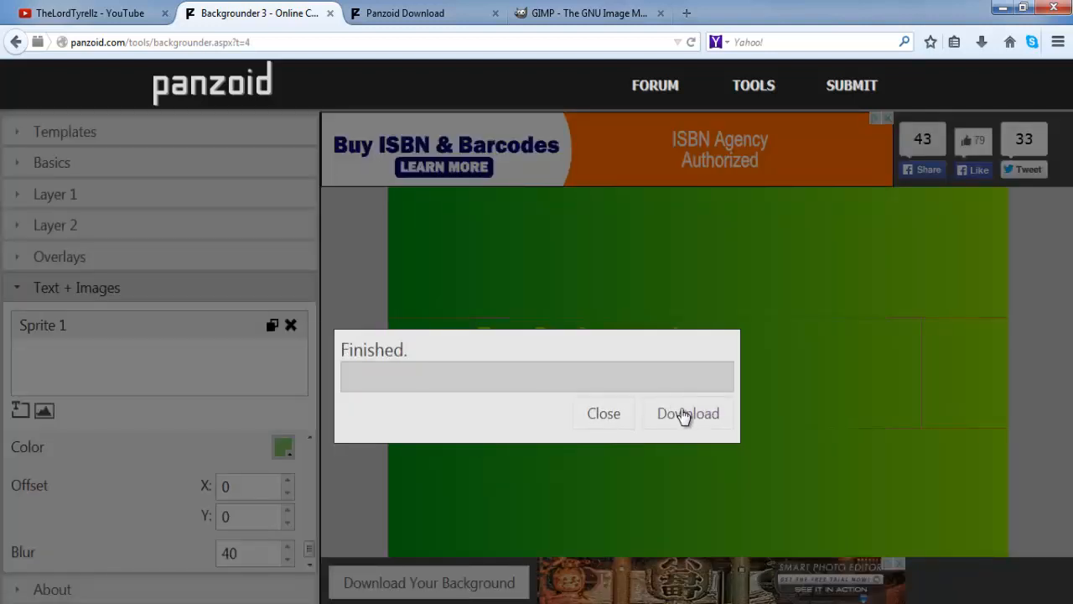
{"action": "left_click", "coordinate": [686, 414]}
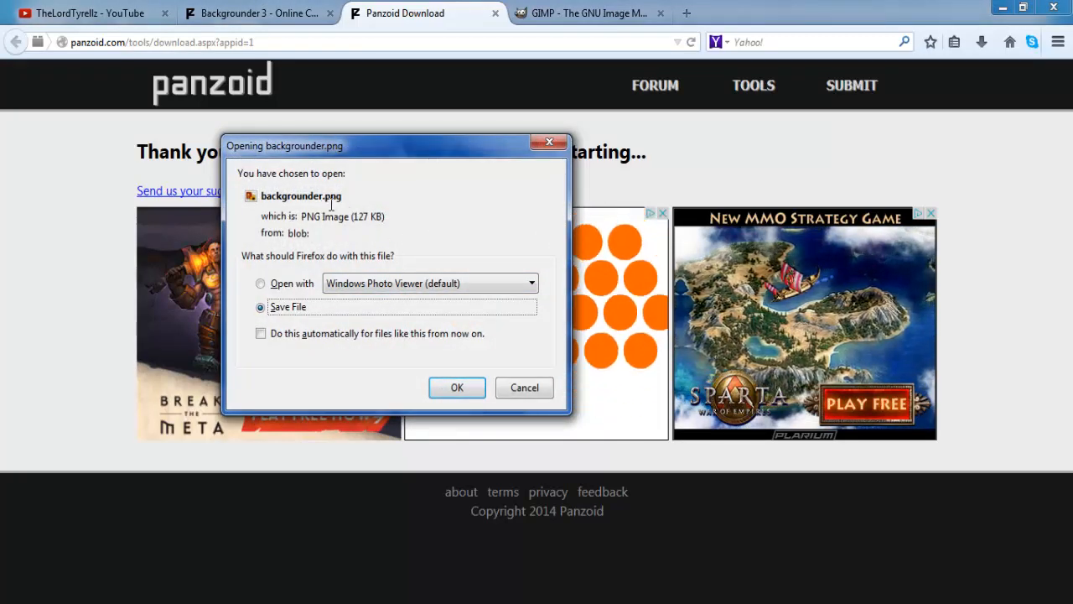
{"action": "left_click", "coordinate": [453, 394]}
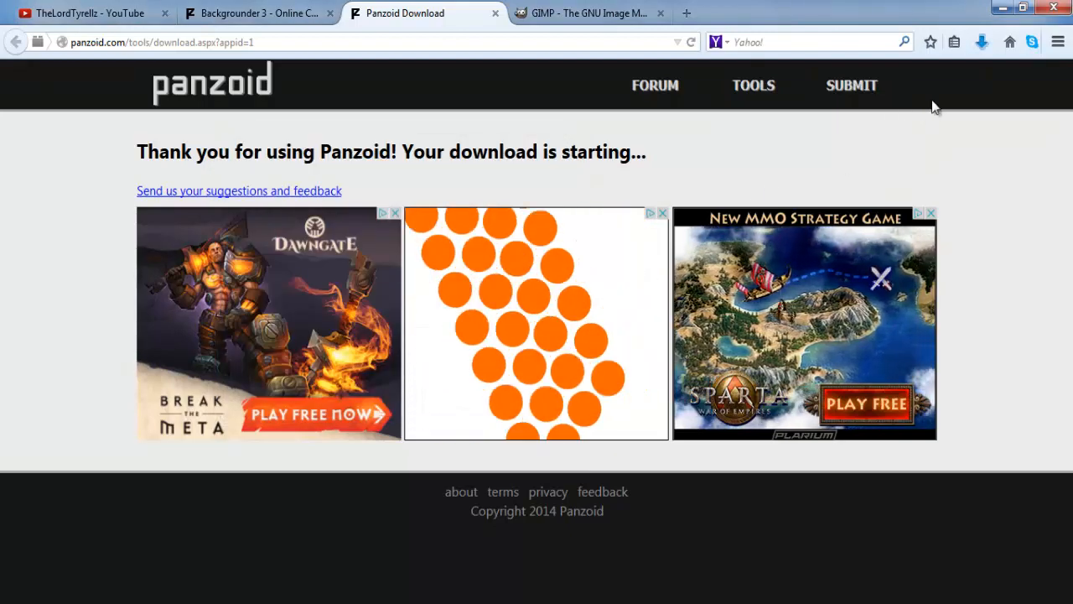
View the downloaded backgrounder(20).png, look at the YouTube channel's current banner for comparison, and minimize the image viewer.
{"action": "left_click", "coordinate": [982, 44]}
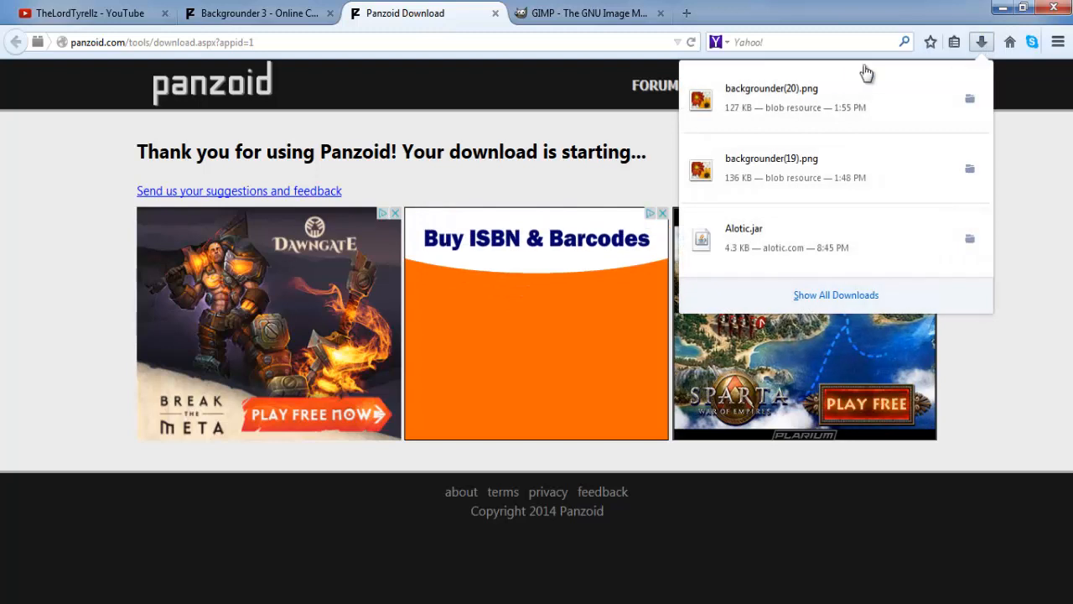
{"action": "left_click", "coordinate": [796, 101]}
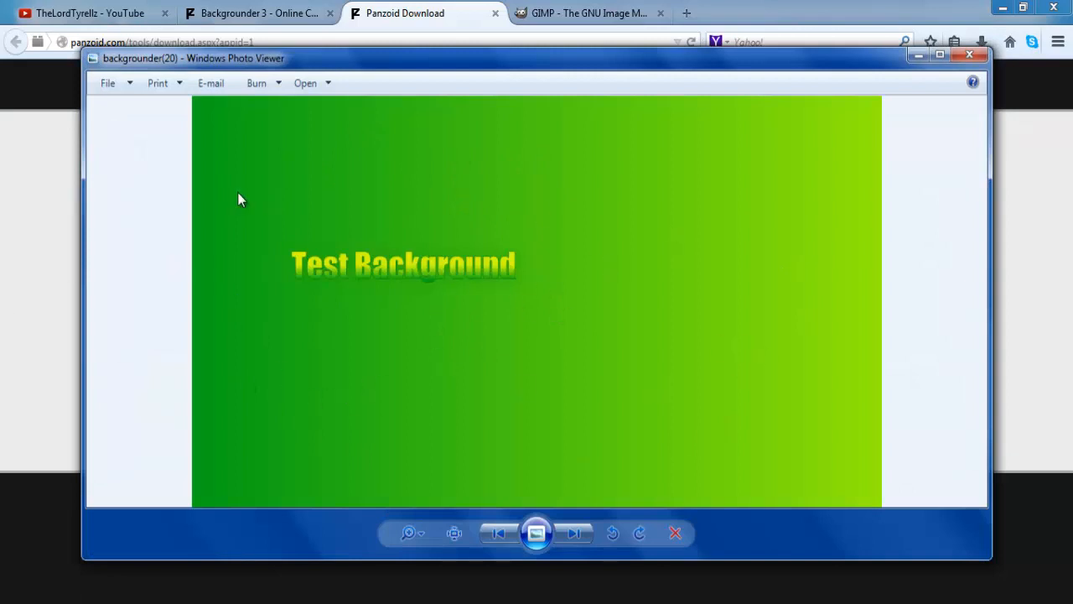
{"action": "left_click", "coordinate": [95, 20]}
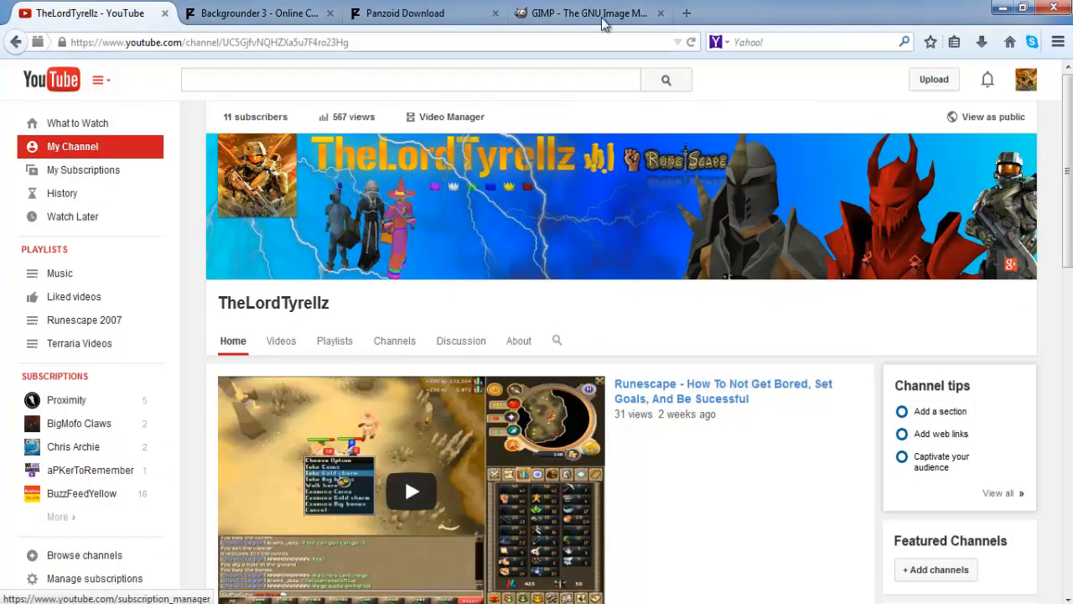
{"action": "left_click", "coordinate": [450, 10]}
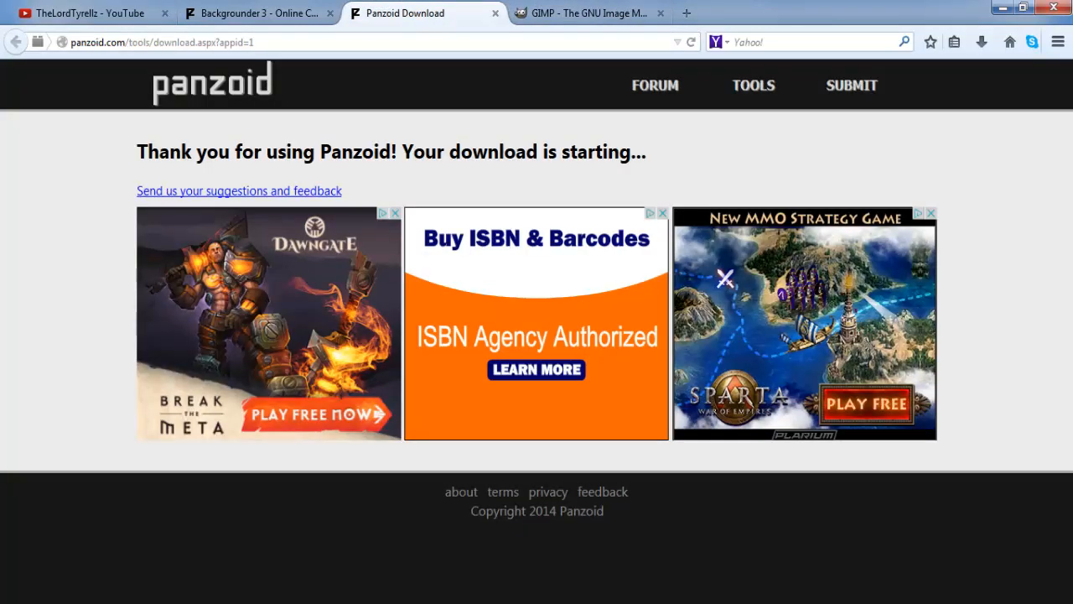
{"action": "left_click", "coordinate": [571, 602]}
{"action": "left_click", "coordinate": [919, 56]}
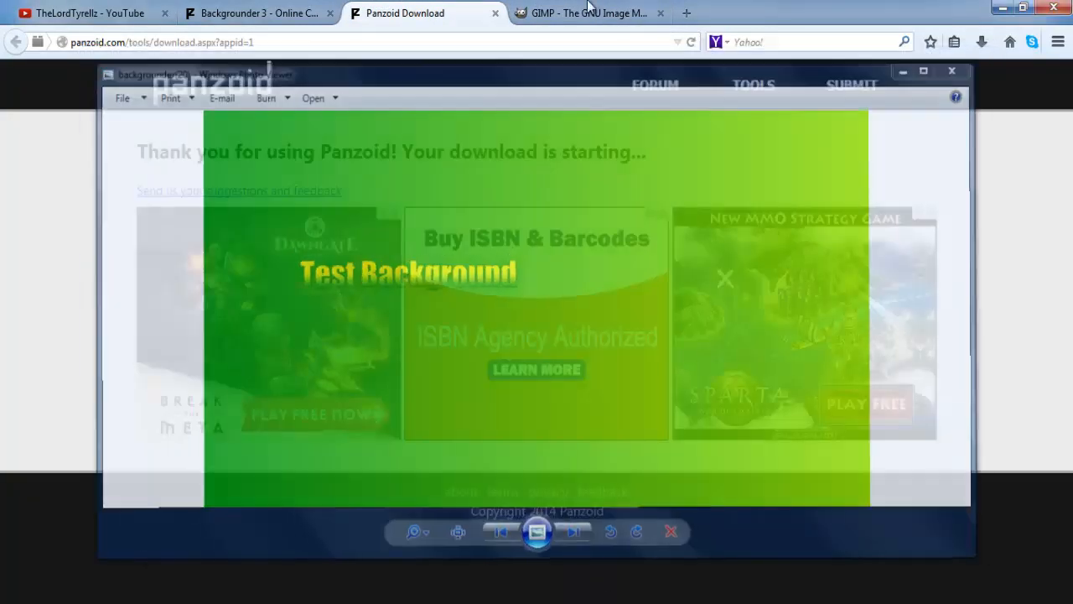
View the GIMP 2.8 website and its download option, and minimize the browser to reach the desktop.
{"action": "left_click", "coordinate": [586, 12]}
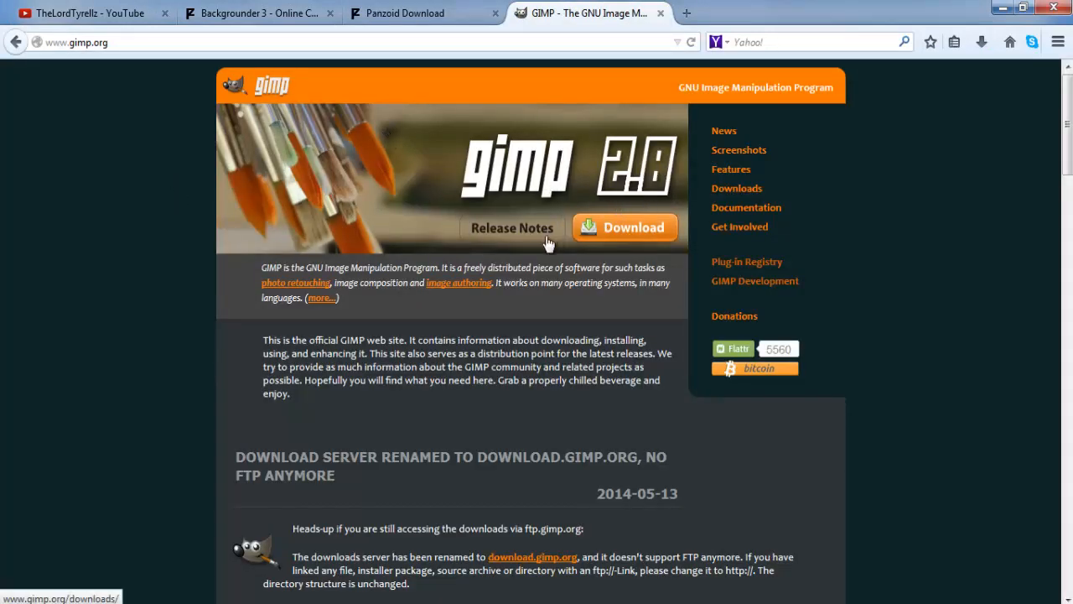
{"action": "left_click", "coordinate": [587, 228]}
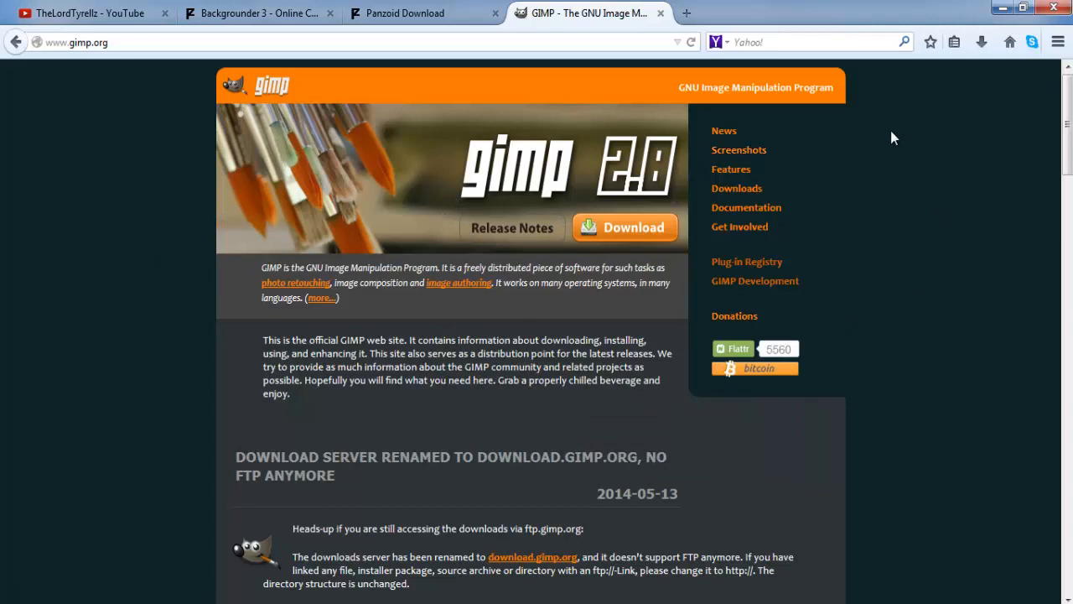
{"action": "left_click", "coordinate": [1003, 10]}
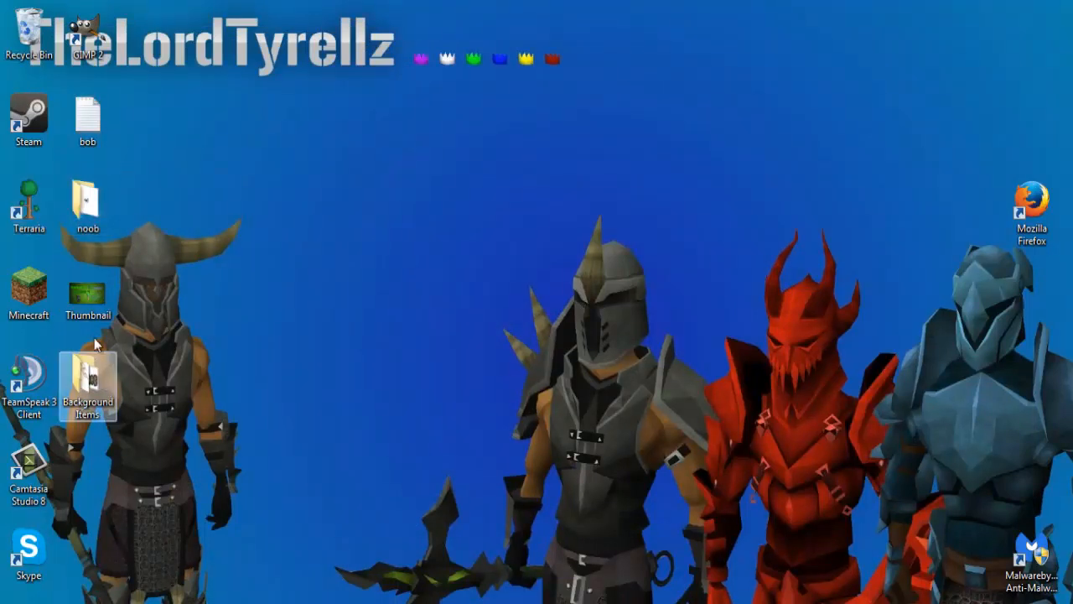
Launch GIMP 2 from the desktop and arrange its main window and the toolbox side by side.
{"action": "left_click", "coordinate": [92, 36]}
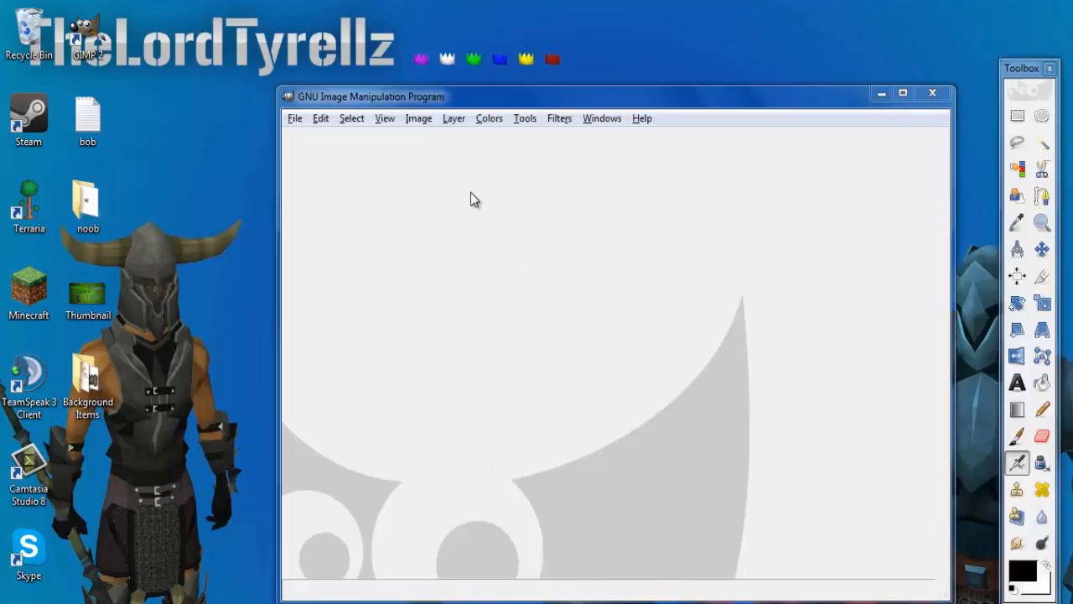
{"action": "left_click_drag", "start_coordinate": [535, 98], "coordinate": [479, 55]}
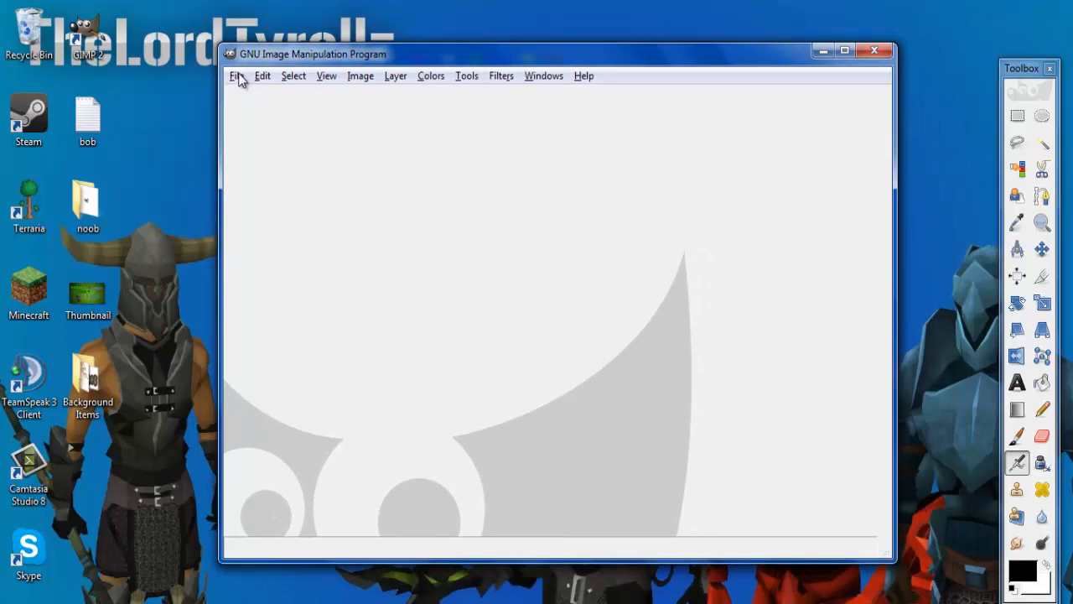
{"action": "left_click_drag", "start_coordinate": [1008, 70], "coordinate": [914, 55]}
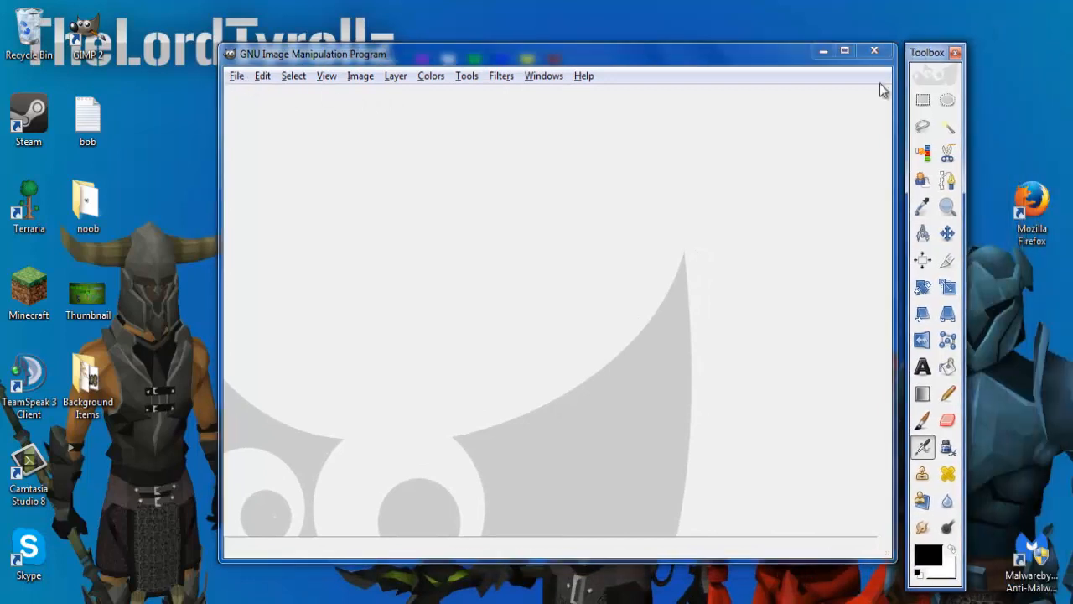
Bring up GIMP's Open Image dialog and browse Recently Used, Local Disk (C:) and Desktop for the downloaded background.
{"action": "left_click", "coordinate": [238, 76]}
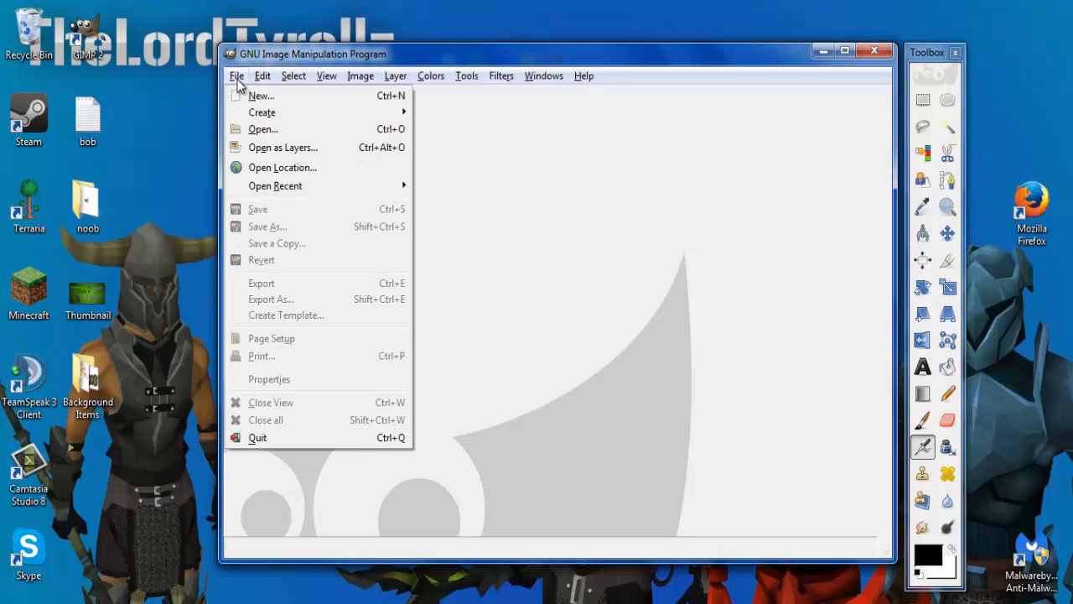
{"action": "left_click", "coordinate": [267, 130]}
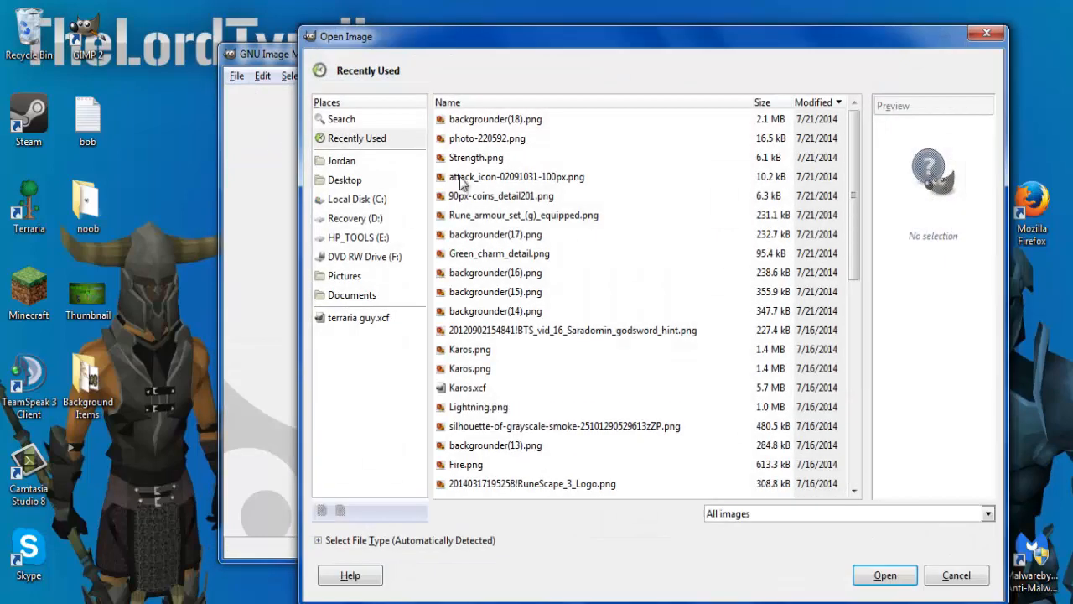
{"action": "left_click_drag", "start_coordinate": [855, 204], "coordinate": [856, 267]}
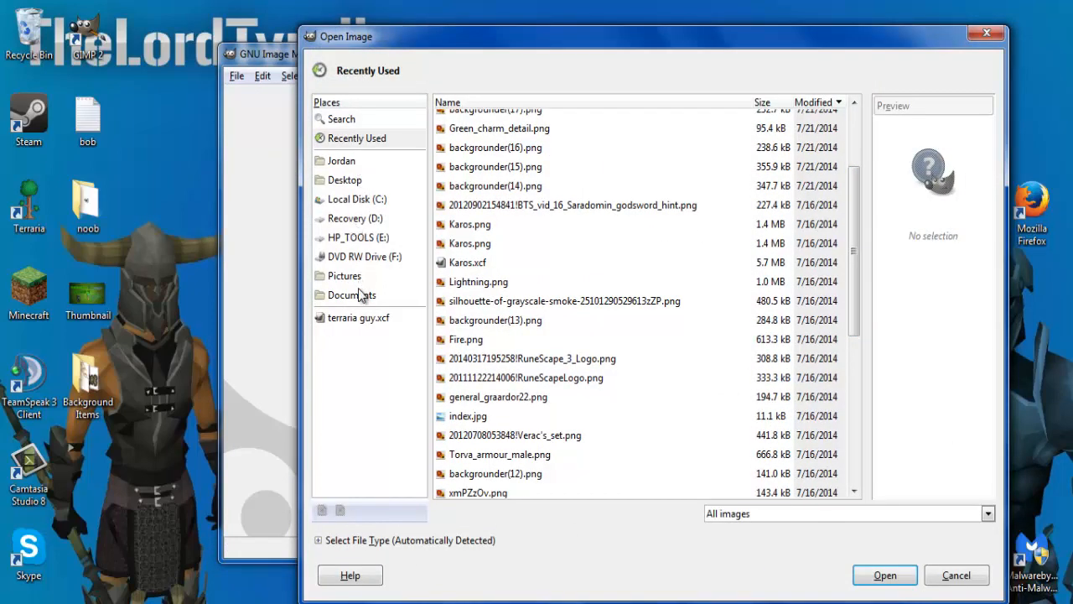
{"action": "left_click", "coordinate": [358, 199]}
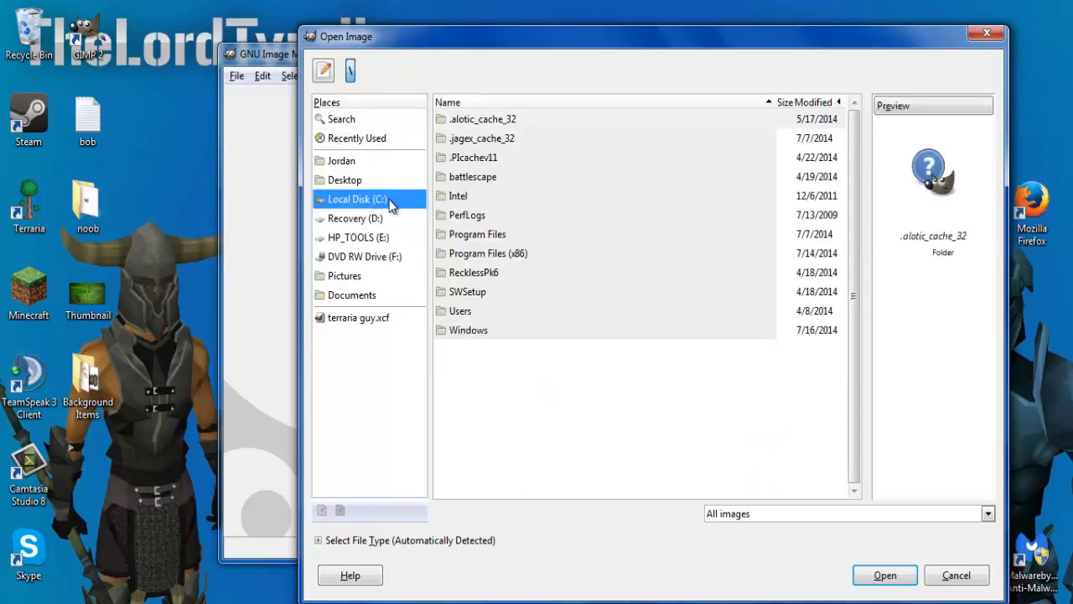
{"action": "left_click", "coordinate": [353, 141]}
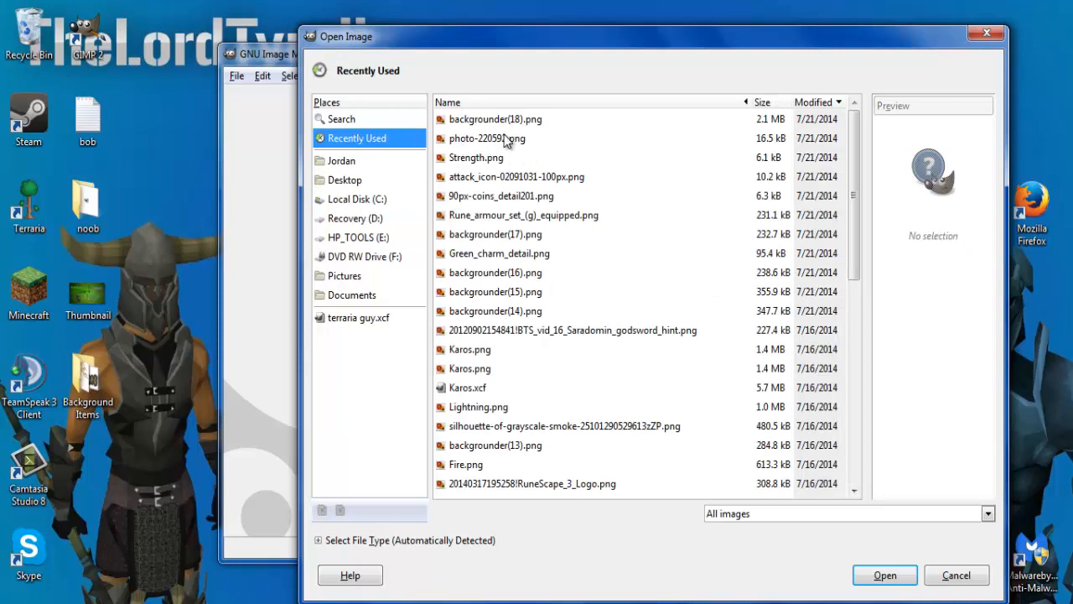
{"action": "left_click", "coordinate": [360, 179]}
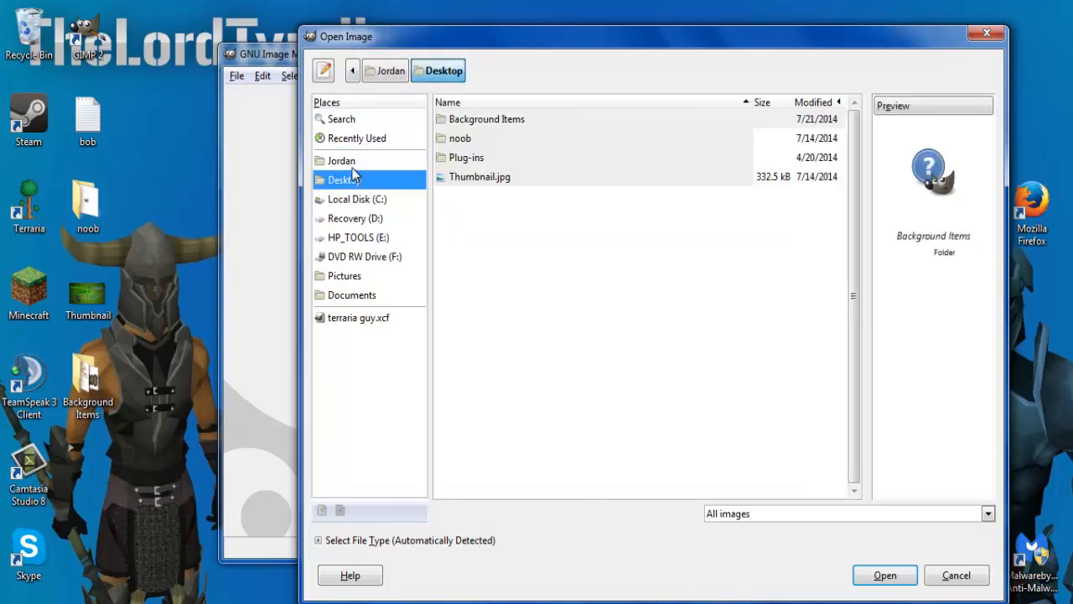
Browse through the user's home folder to Downloads and open backgrounder(20).png in GIMP.
{"action": "left_click", "coordinate": [352, 162]}
{"action": "scroll", "coordinate": [520, 215], "scroll_direction": "down", "scroll_amount": 1}
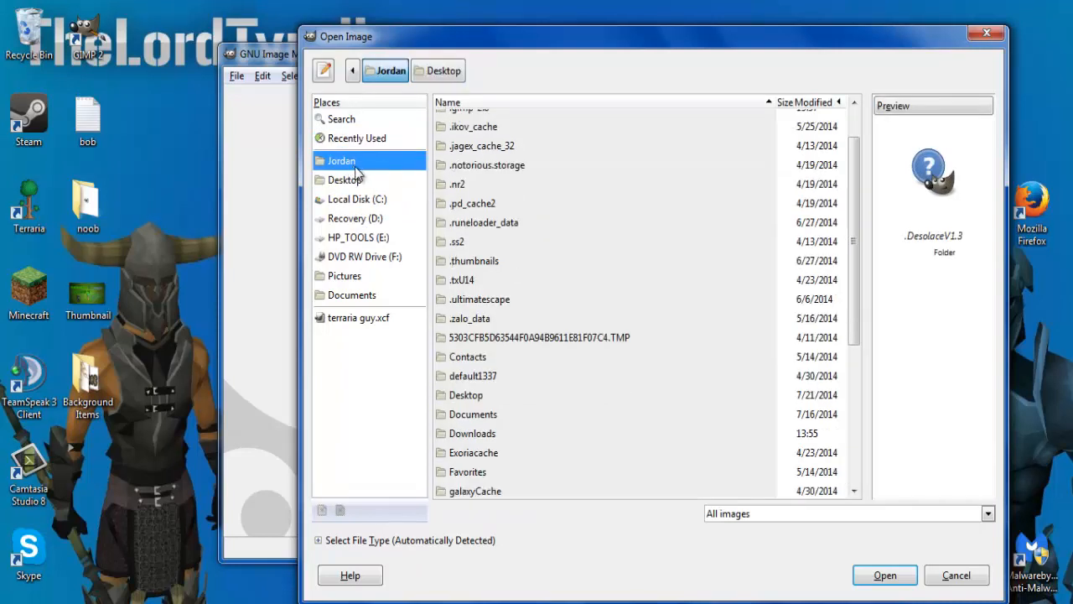
{"action": "scroll", "coordinate": [478, 285], "scroll_direction": "down", "scroll_amount": 3}
{"action": "double_click", "coordinate": [472, 283]}
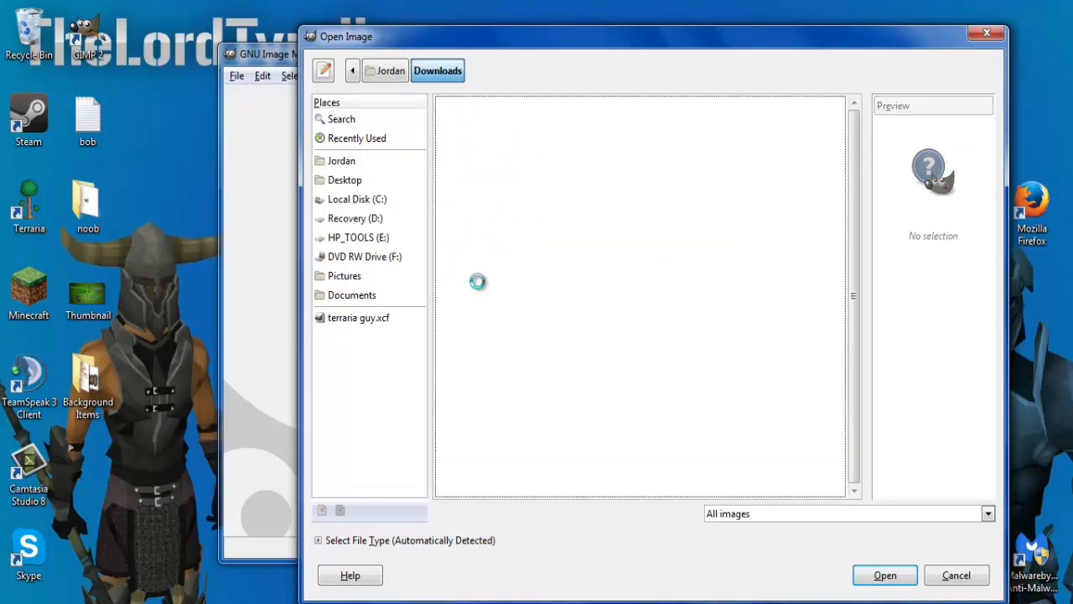
{"action": "scroll", "coordinate": [495, 251], "scroll_direction": "down", "scroll_amount": 5}
{"action": "scroll", "coordinate": [503, 239], "scroll_direction": "down", "scroll_amount": 3}
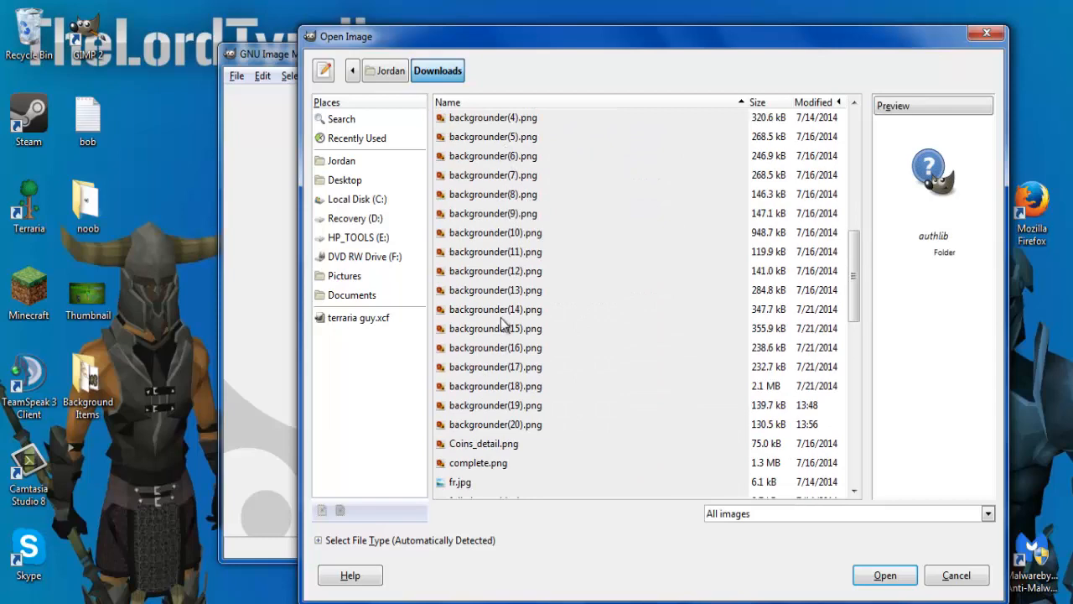
{"action": "double_click", "coordinate": [497, 427]}
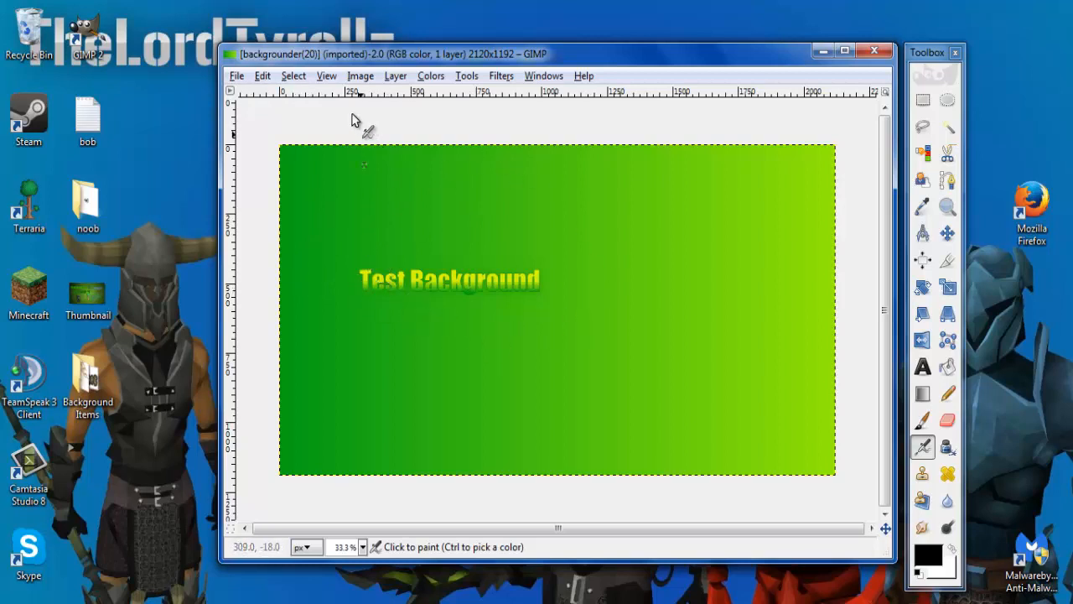
Add Rune_armour_set_(g)_equipped.png from the Downloads folder to the banner as a new layer.
{"action": "left_click", "coordinate": [237, 76]}
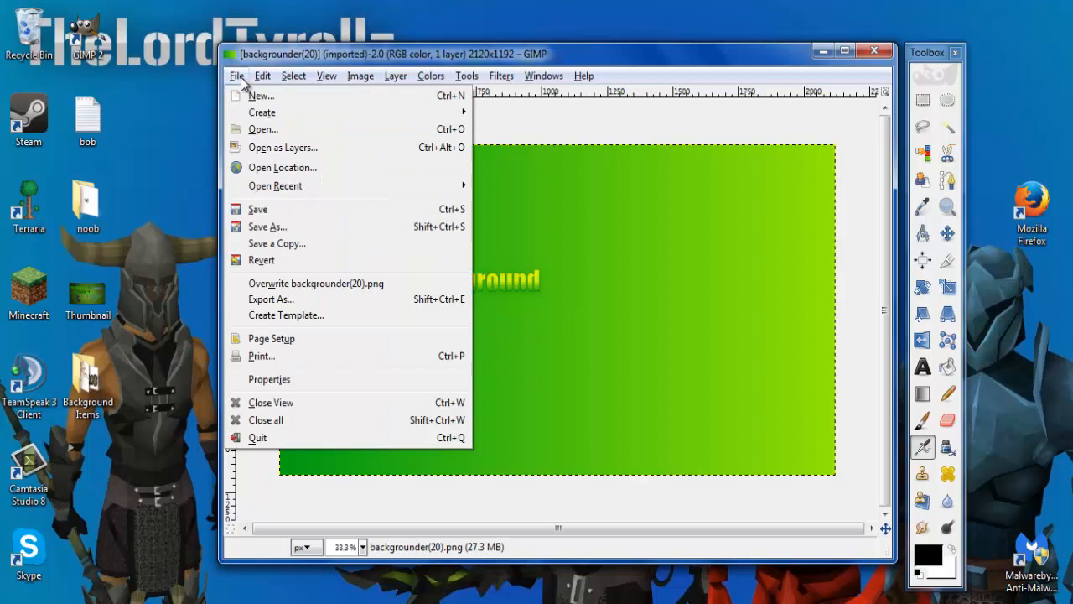
{"action": "left_click", "coordinate": [295, 150]}
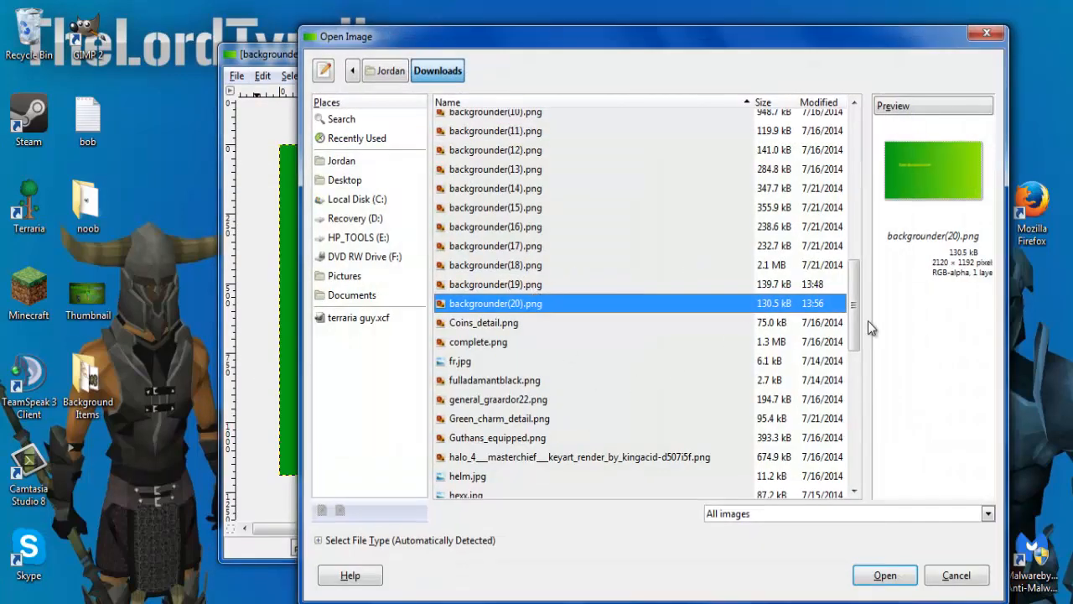
{"action": "left_click_drag", "start_coordinate": [853, 308], "coordinate": [849, 419]}
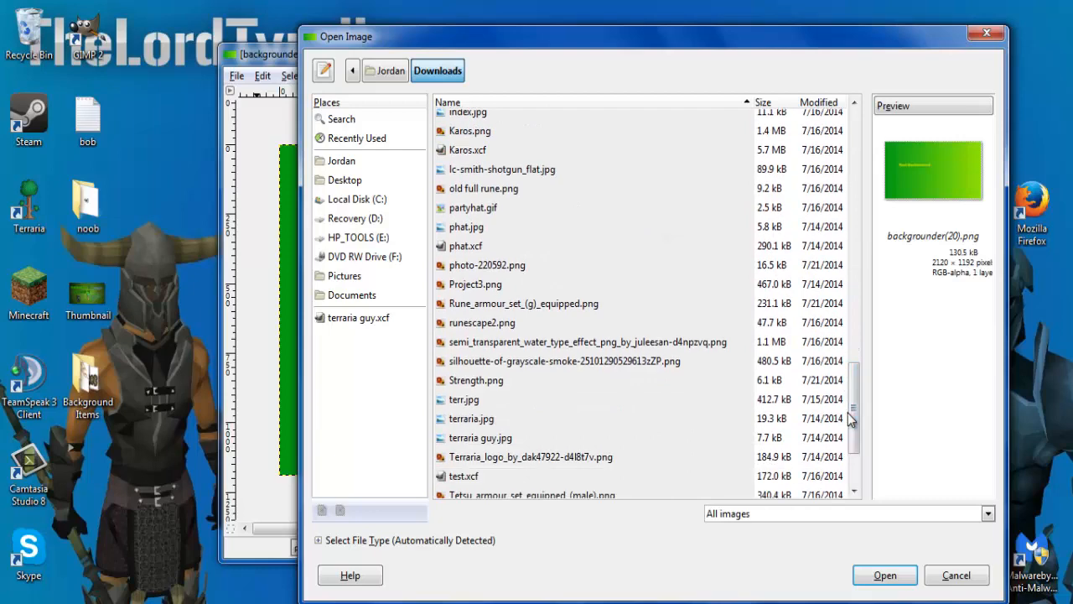
{"action": "double_click", "coordinate": [537, 302]}
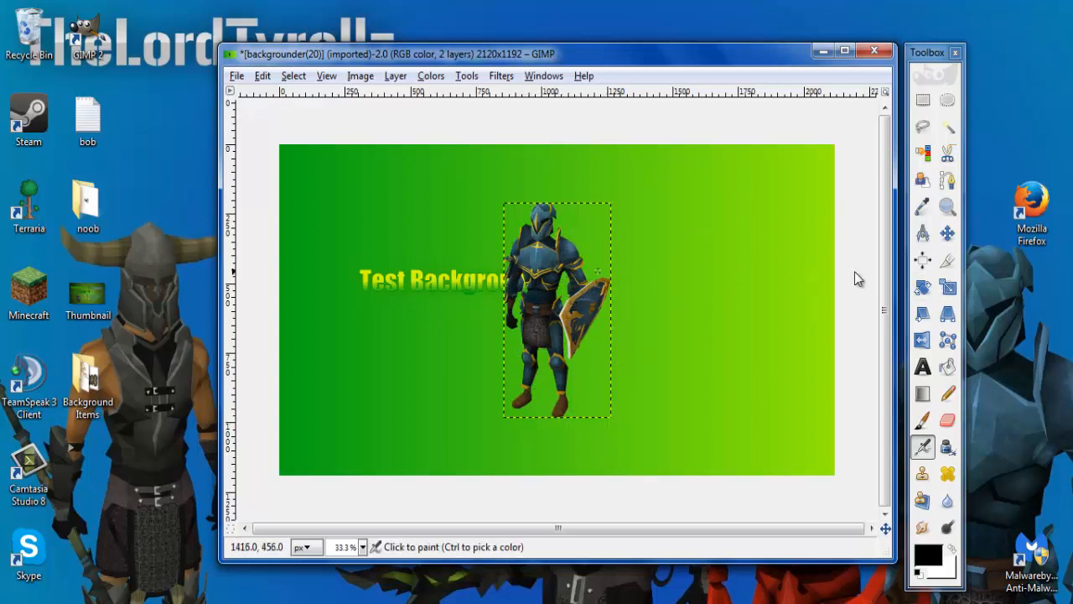
Move the blue-armoured knight layer into the lower right corner of the banner with the Move tool.
{"action": "left_click", "coordinate": [947, 234]}
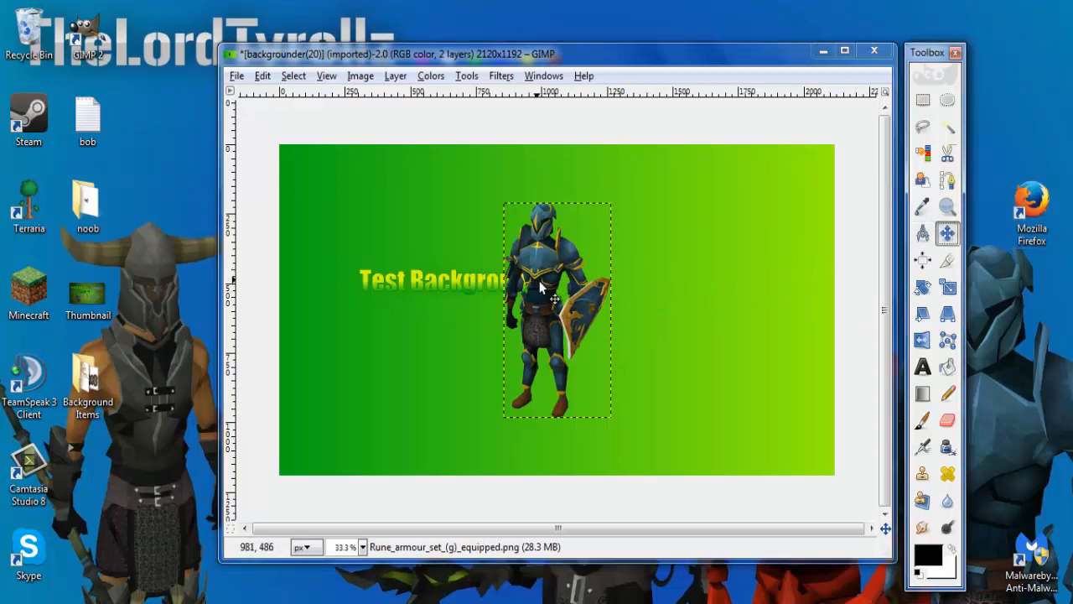
{"action": "left_click_drag", "start_coordinate": [541, 289], "coordinate": [772, 334]}
{"action": "left_click", "coordinate": [591, 319]}
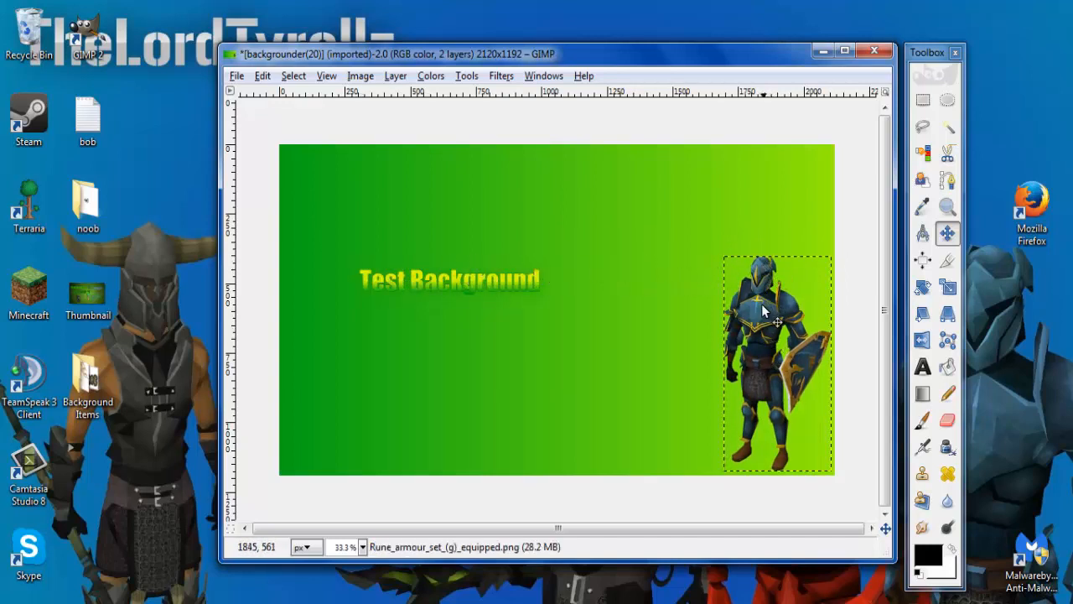
{"action": "left_click_drag", "start_coordinate": [765, 300], "coordinate": [761, 308]}
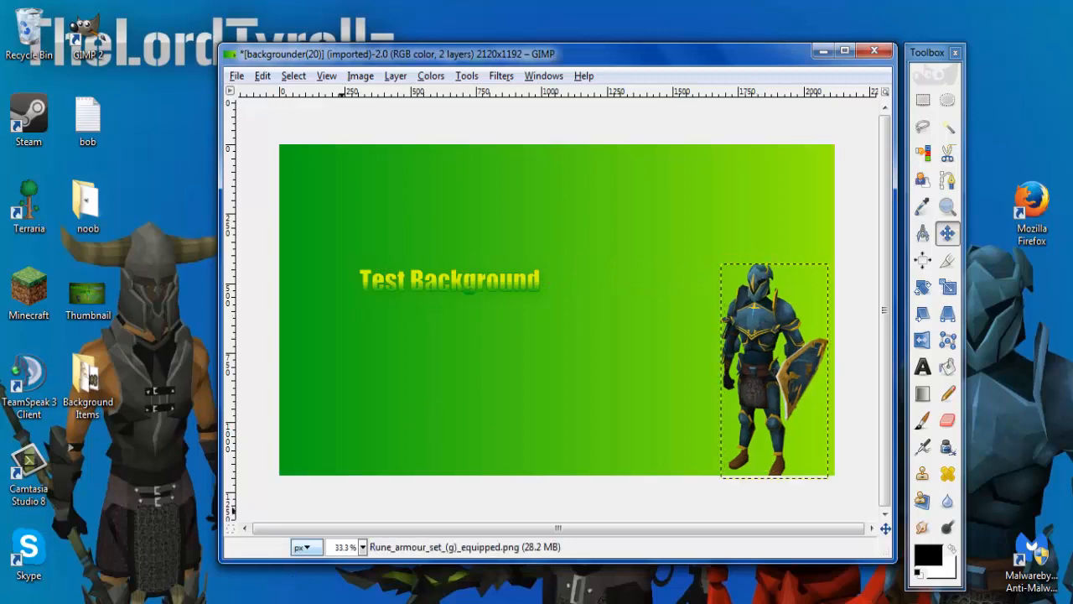
Check the banner area guides in Panzoid Backgrounder in the browser, and return to GIMP to shift the blue knight against the canvas's right edge.
{"action": "left_click", "coordinate": [163, 602]}
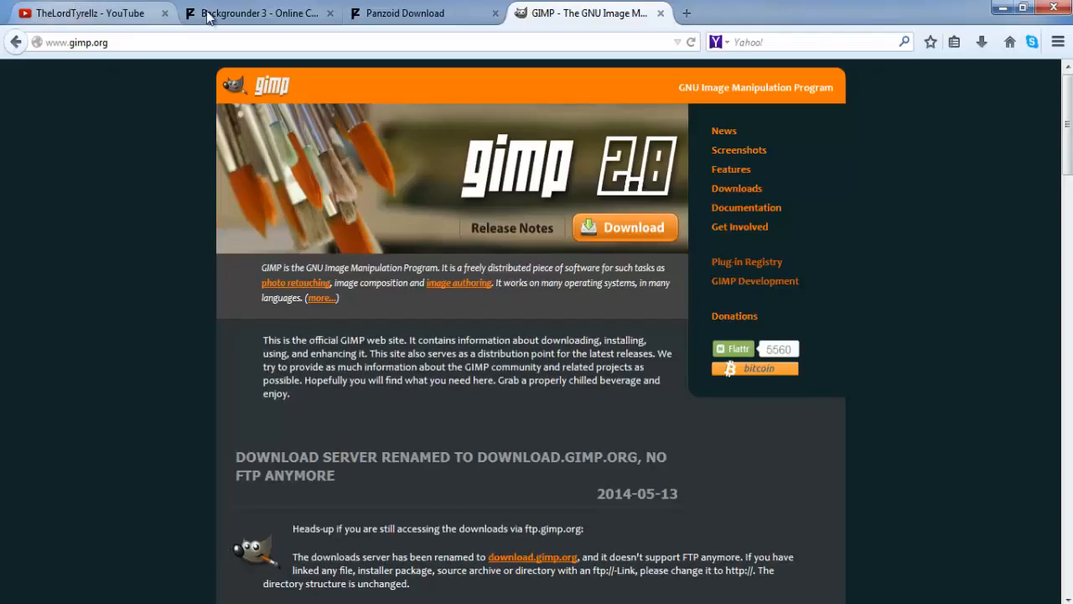
{"action": "left_click", "coordinate": [207, 15]}
{"action": "left_click", "coordinate": [600, 412]}
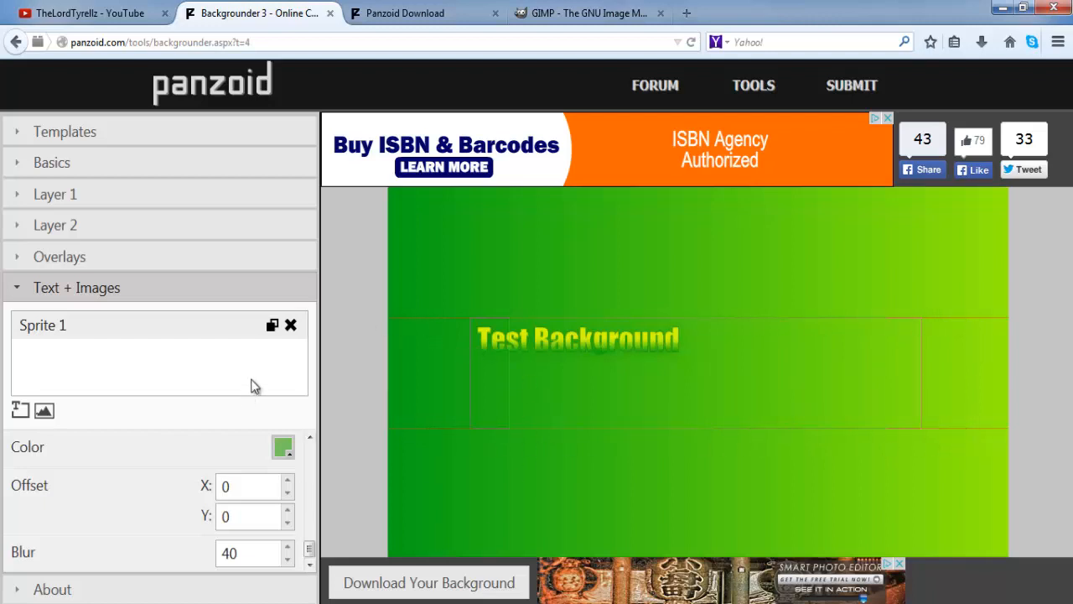
{"action": "key", "text": "alt+Tab"}
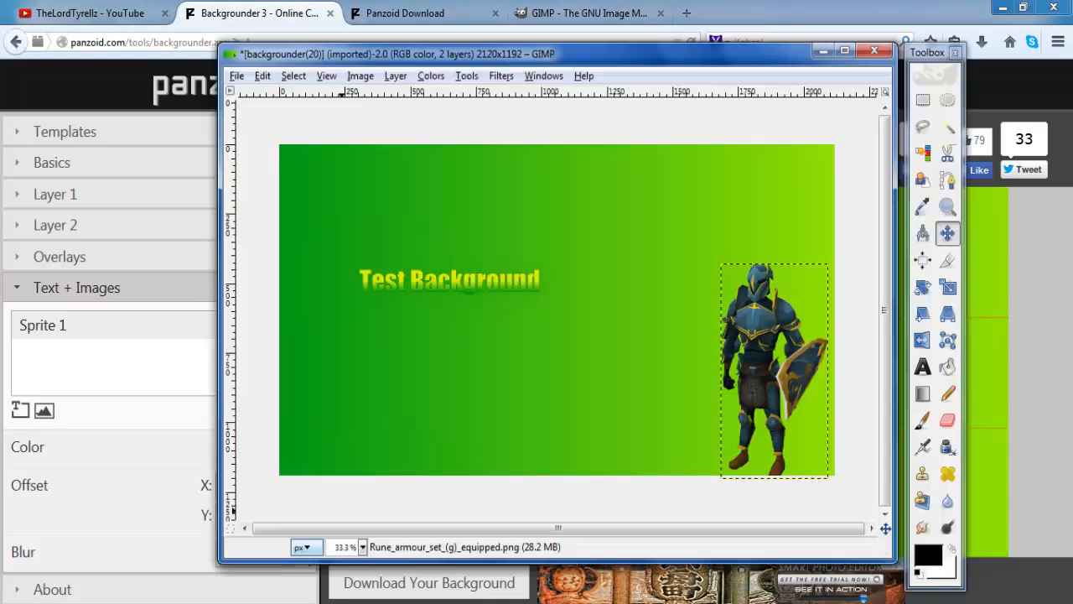
{"action": "left_click", "coordinate": [1003, 8]}
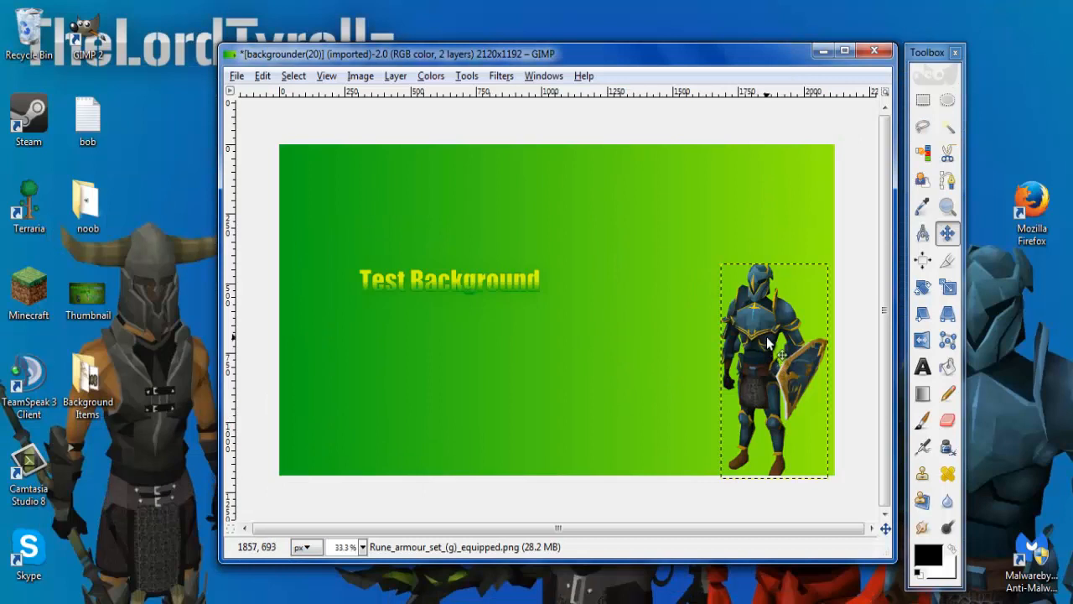
{"action": "mouse_move", "coordinate": [768, 343]}
{"action": "left_mouse_down"}
{"action": "mouse_move", "coordinate": [745, 355]}
{"action": "mouse_move", "coordinate": [783, 341]}
{"action": "left_mouse_up"}
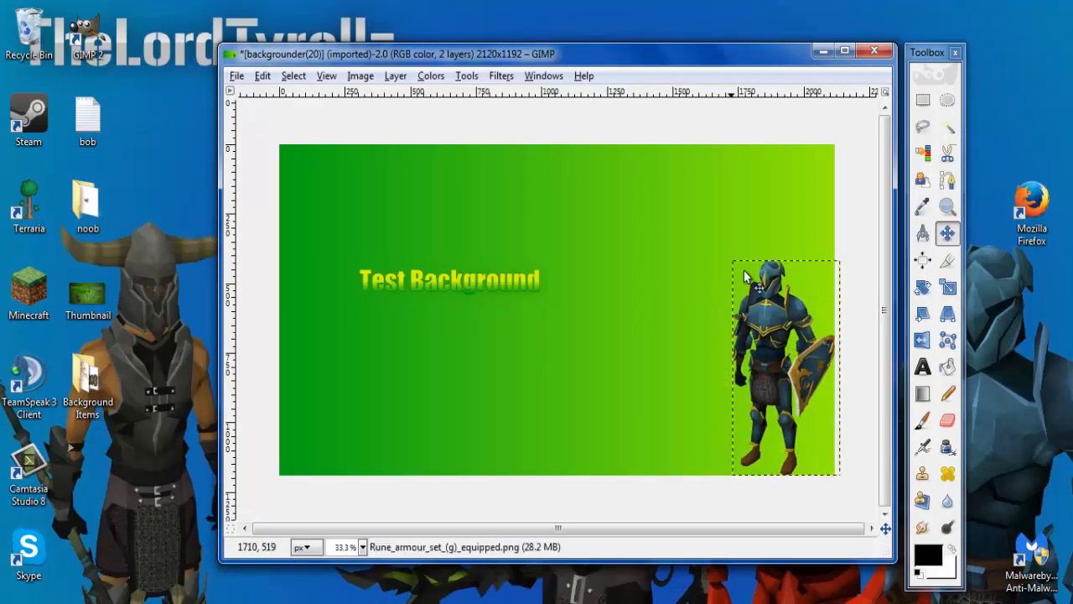
Add runescape2.png from Downloads as a new layer and move the logo just below the end of the "Test Background" text.
{"action": "left_click", "coordinate": [244, 78]}
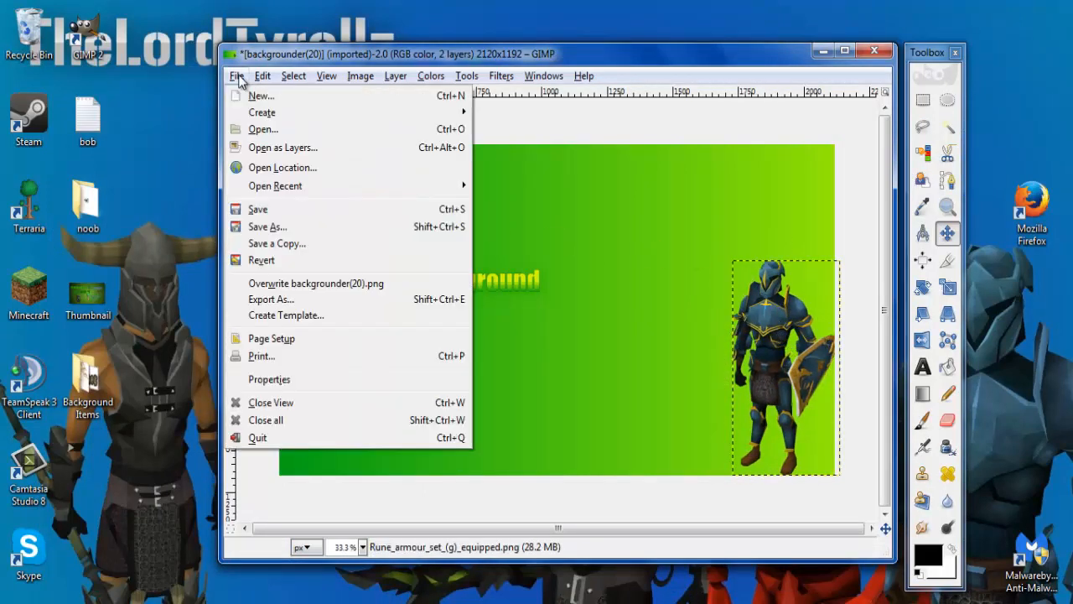
{"action": "left_click", "coordinate": [264, 145]}
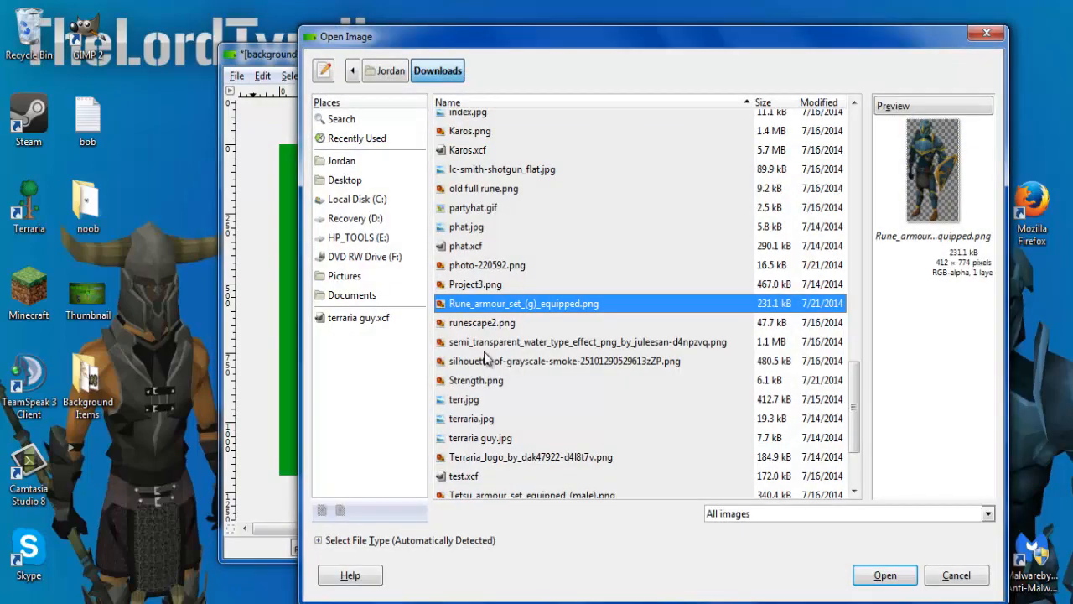
{"action": "scroll", "coordinate": [507, 335], "scroll_direction": "down", "scroll_amount": 1}
{"action": "scroll", "coordinate": [509, 319], "scroll_direction": "up", "scroll_amount": 1}
{"action": "double_click", "coordinate": [501, 324]}
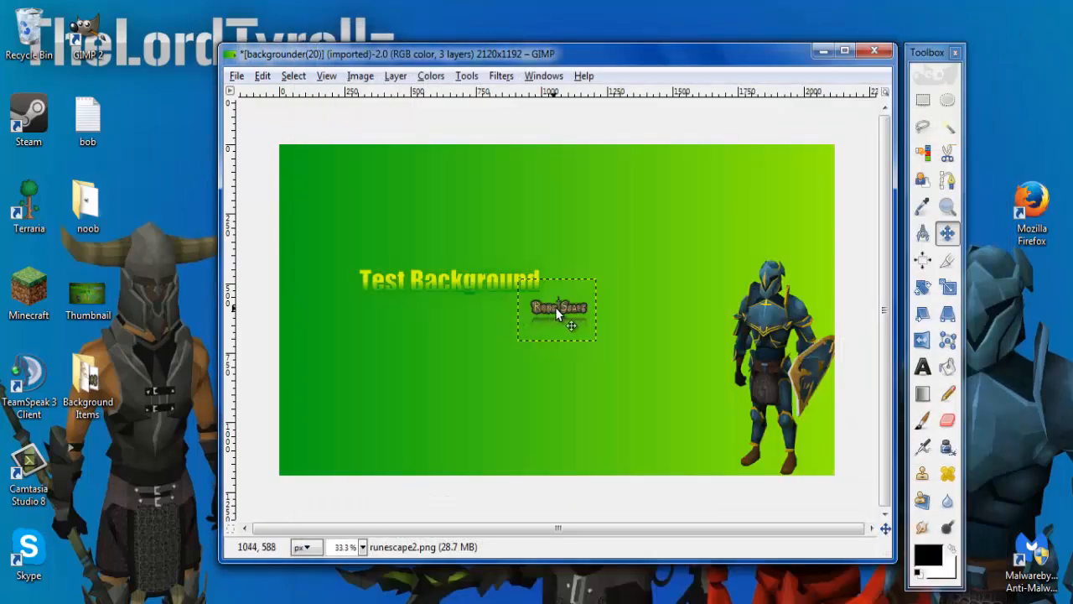
{"action": "mouse_move", "coordinate": [555, 307]}
{"action": "left_mouse_down"}
{"action": "mouse_move", "coordinate": [570, 304]}
{"action": "mouse_move", "coordinate": [550, 319]}
{"action": "left_mouse_up"}
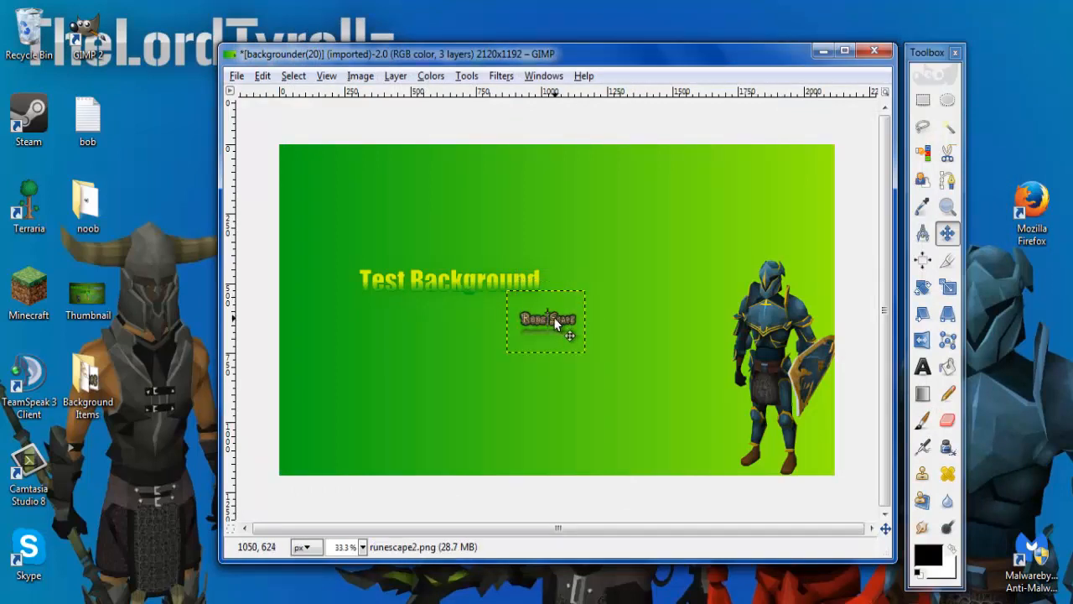
{"action": "left_click", "coordinate": [369, 77]}
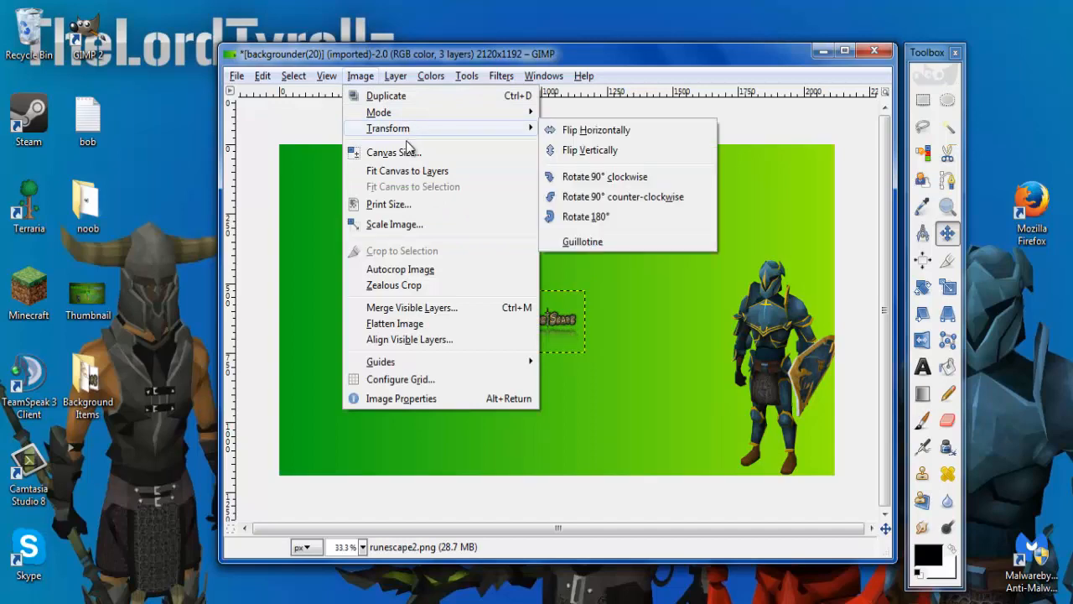
{"action": "left_click", "coordinate": [395, 225]}
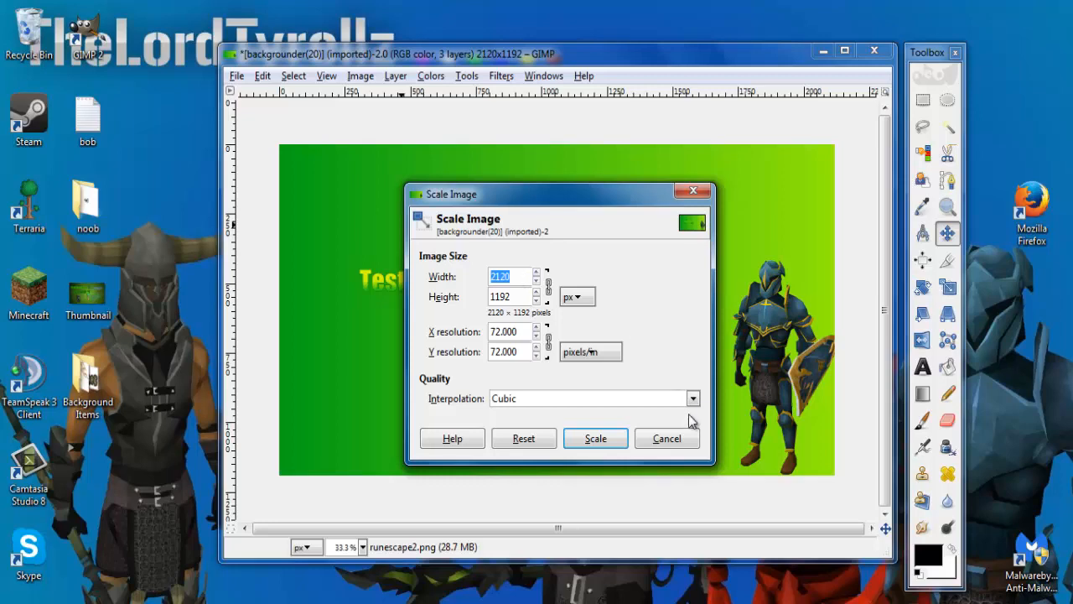
{"action": "left_click", "coordinate": [701, 192]}
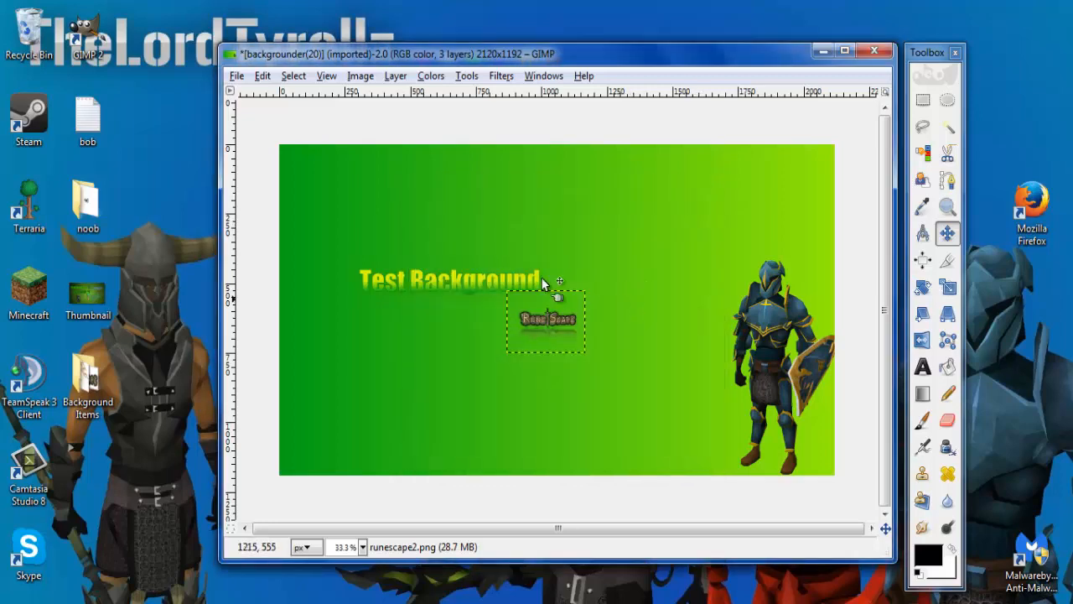
{"action": "left_click", "coordinate": [361, 76]}
{"action": "left_click", "coordinate": [469, 152]}
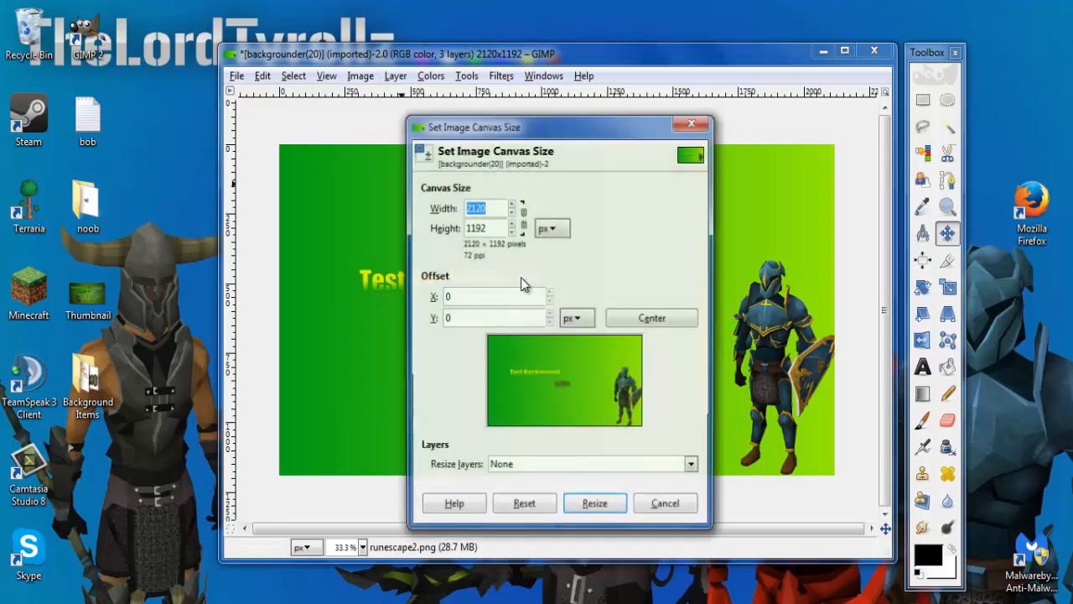
{"action": "left_click", "coordinate": [692, 123]}
Move the RuneScape logo directly after the "Test Background" text, in line with it.
{"action": "left_click_drag", "start_coordinate": [554, 321], "coordinate": [564, 283]}
Add Tetsu_armour_set_equipped_(male).png as a new layer and place the samurai just left of the blue knight, with its legs below the canvas edge.
{"action": "left_click", "coordinate": [237, 76]}
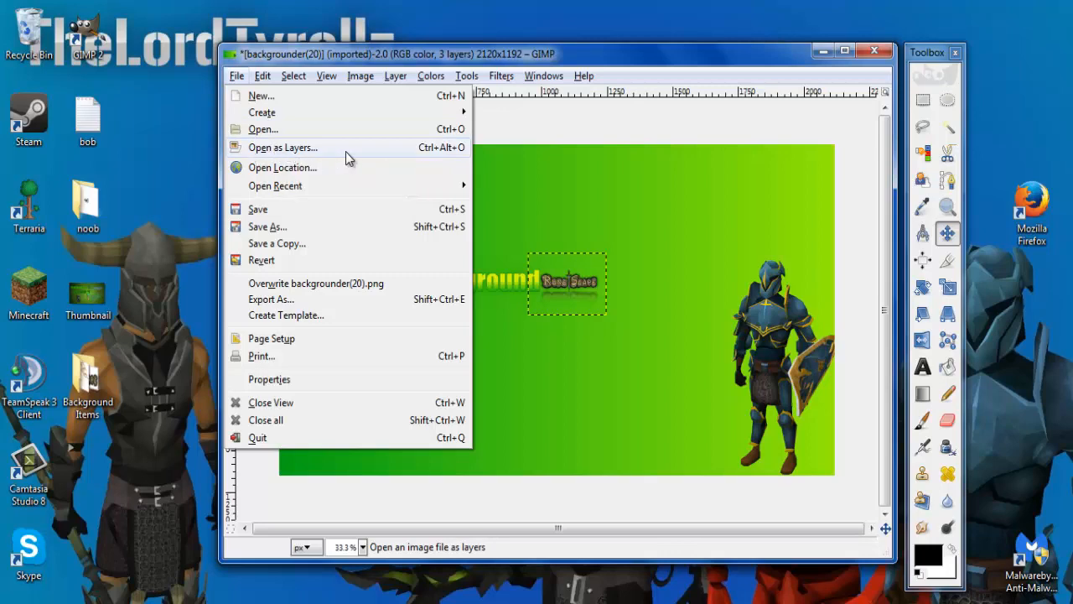
{"action": "left_click", "coordinate": [280, 151]}
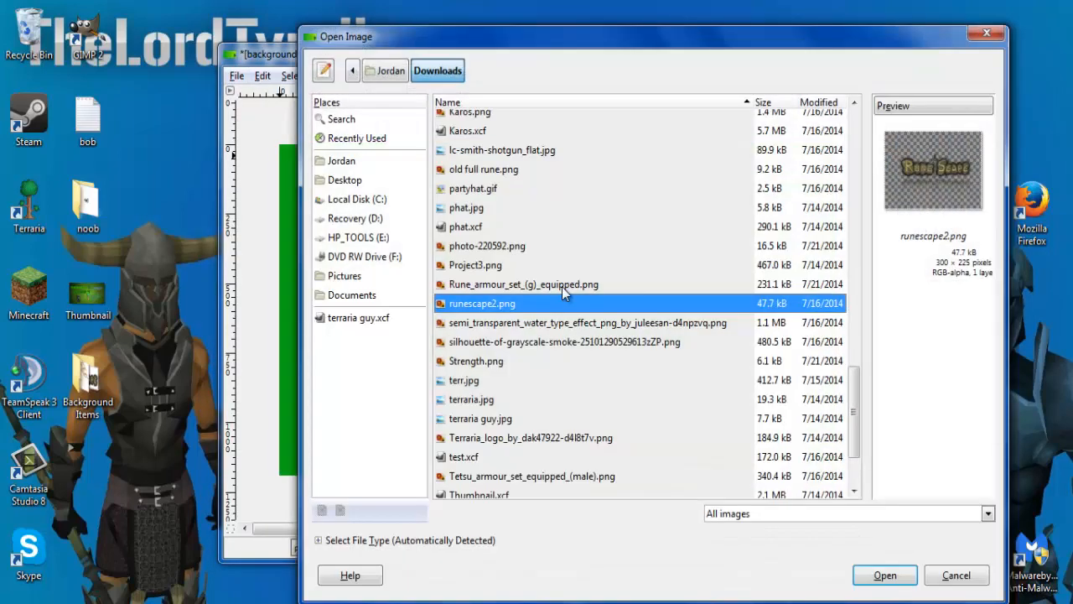
{"action": "double_click", "coordinate": [535, 475]}
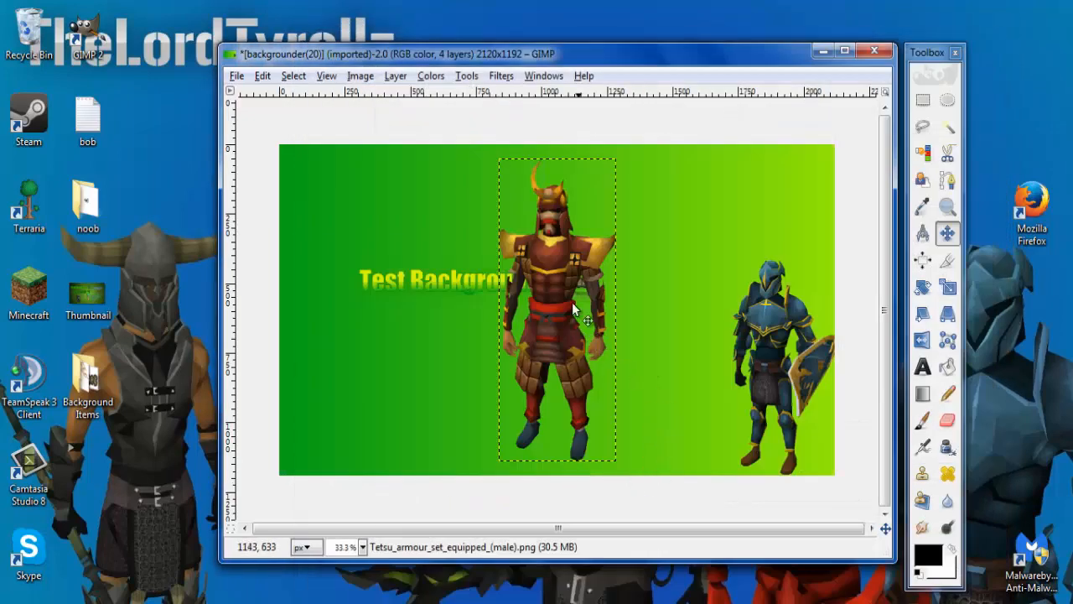
{"action": "left_click_drag", "start_coordinate": [560, 270], "coordinate": [711, 365]}
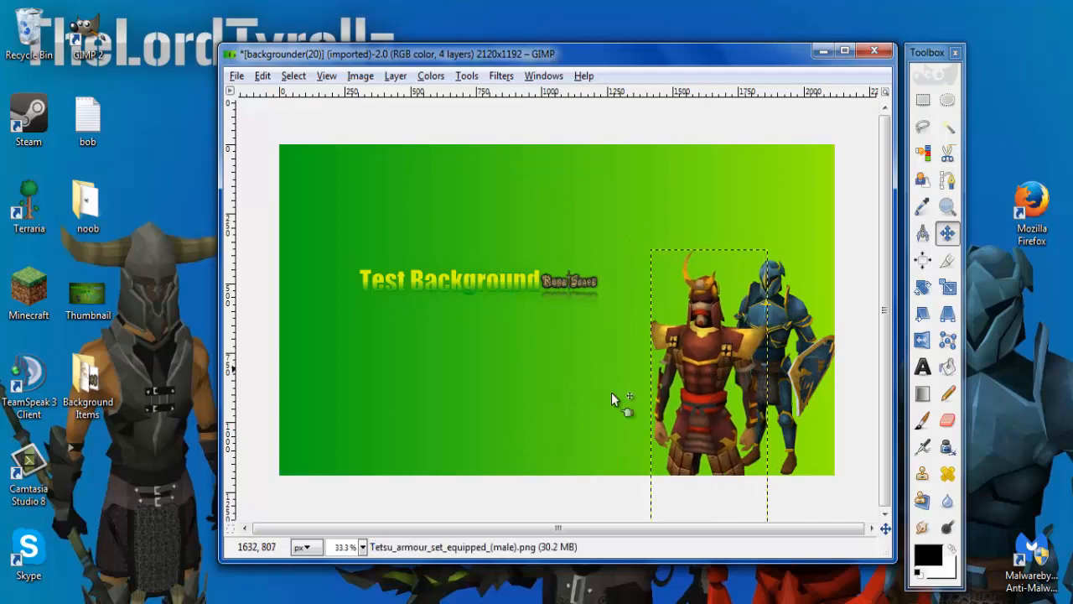
Add Torva_armour_male.png from the Downloads folder to the banner as a new layer.
{"action": "left_click", "coordinate": [236, 75]}
{"action": "left_click", "coordinate": [276, 146]}
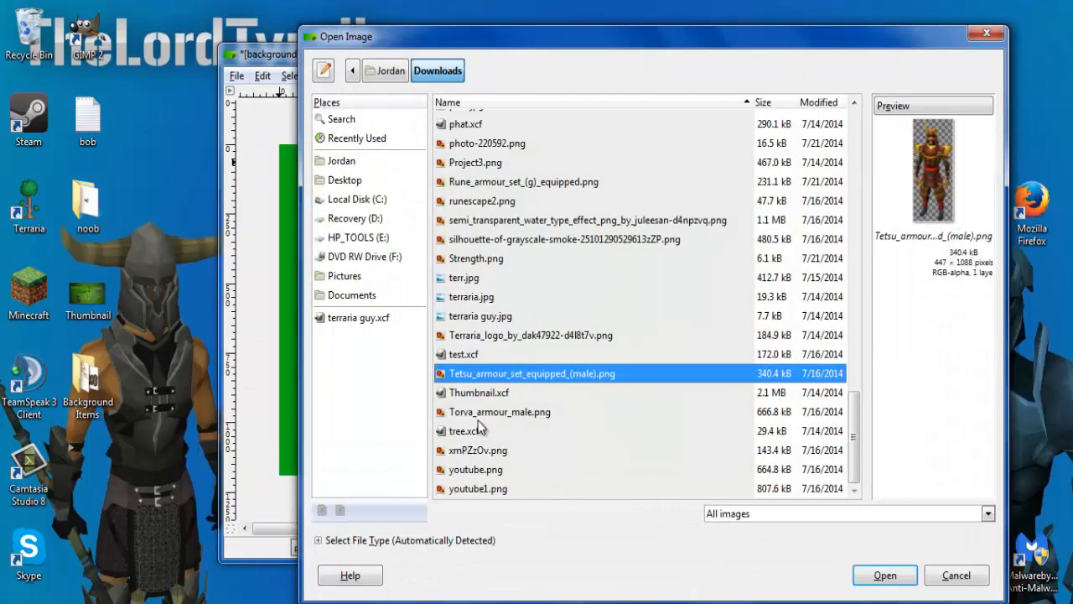
{"action": "left_click", "coordinate": [481, 414]}
{"action": "double_click", "coordinate": [478, 415]}
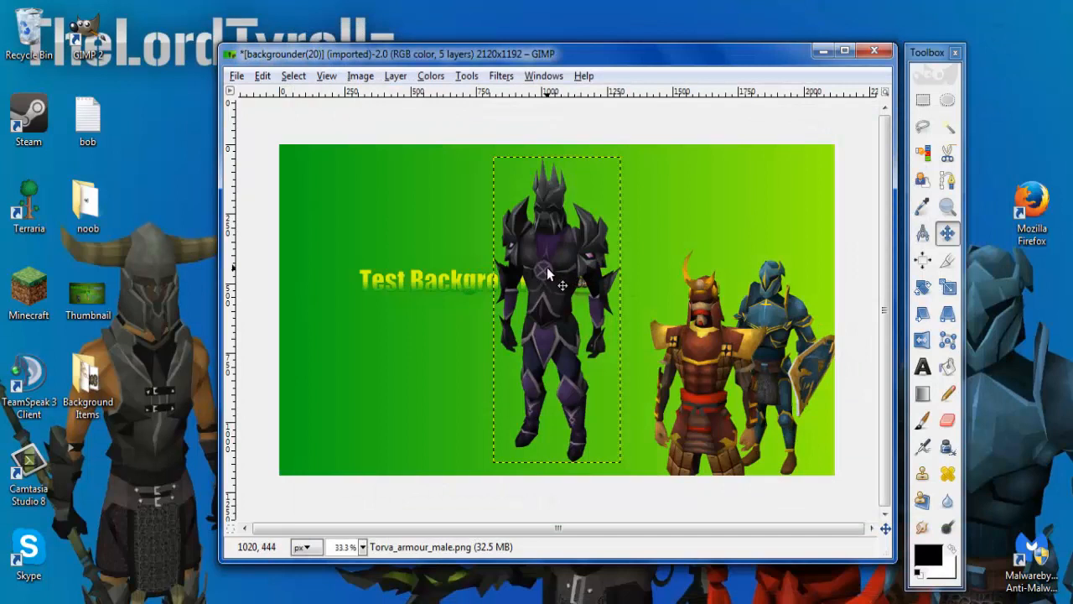
Arrange the three figures along the lower right edge, with the samurai rightmost, the blue knight behind in the middle and the dark Torva figure leftmost.
{"action": "left_click_drag", "start_coordinate": [547, 267], "coordinate": [622, 380]}
{"action": "mouse_move", "coordinate": [771, 319]}
{"action": "left_mouse_down"}
{"action": "mouse_move", "coordinate": [785, 344]}
{"action": "mouse_move", "coordinate": [787, 322]}
{"action": "left_mouse_up"}
{"action": "left_click_drag", "start_coordinate": [710, 348], "coordinate": [793, 340]}
{"action": "left_click_drag", "start_coordinate": [741, 298], "coordinate": [681, 342]}
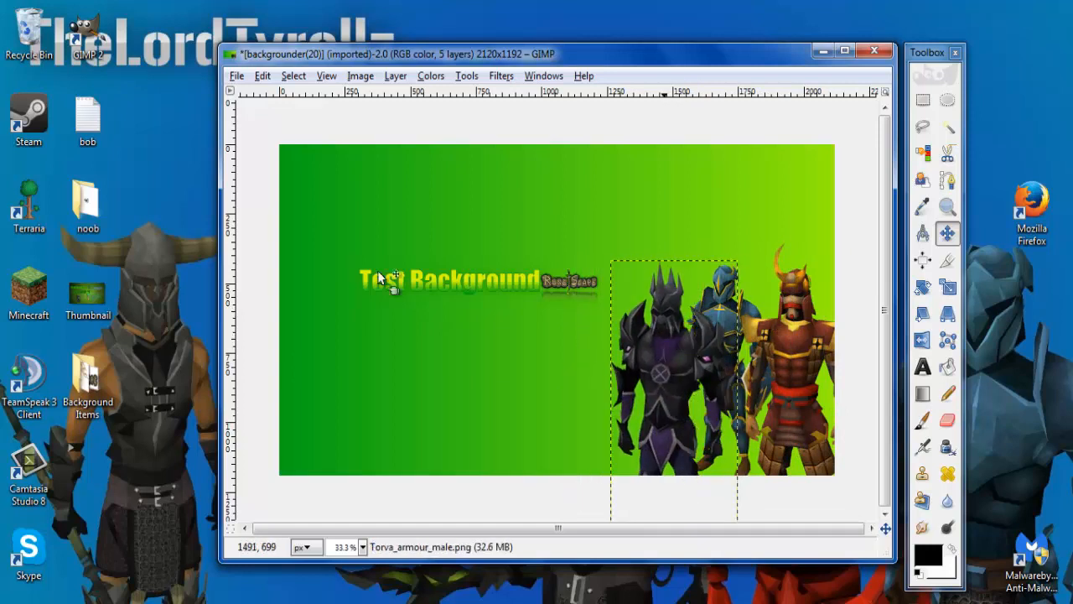
Export the banner to the Downloads folder as test background.png with the default PNG options.
{"action": "left_click", "coordinate": [238, 77]}
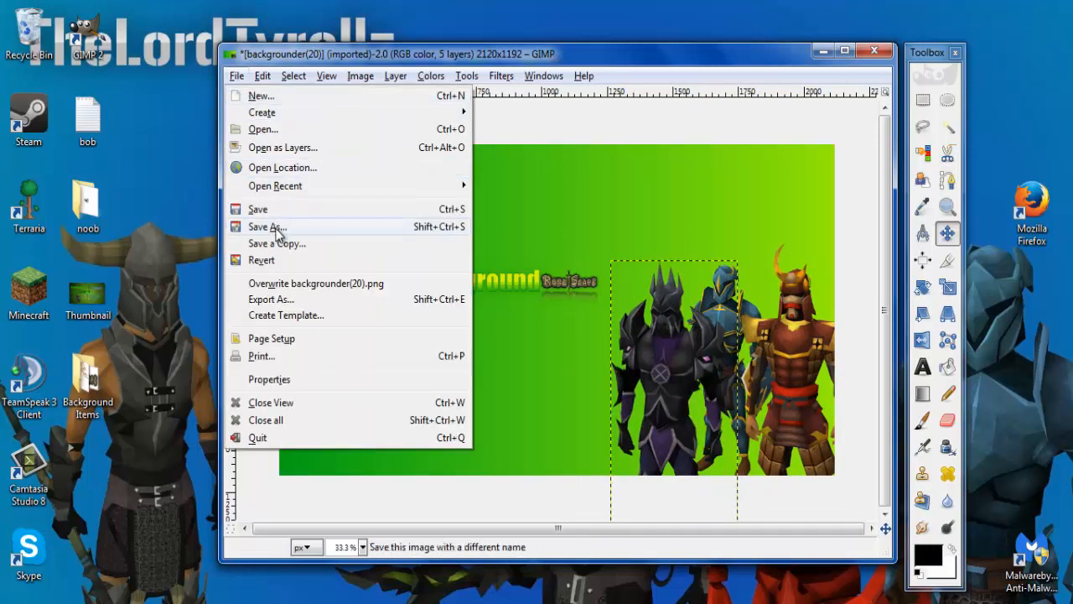
{"action": "left_click", "coordinate": [276, 300]}
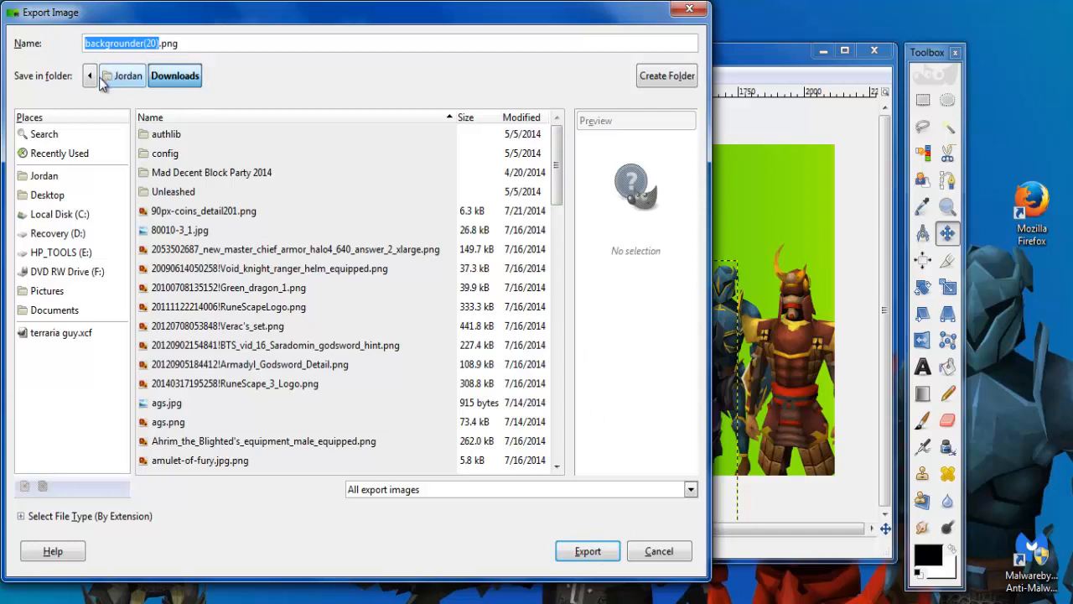
{"action": "type", "text": "test back"}
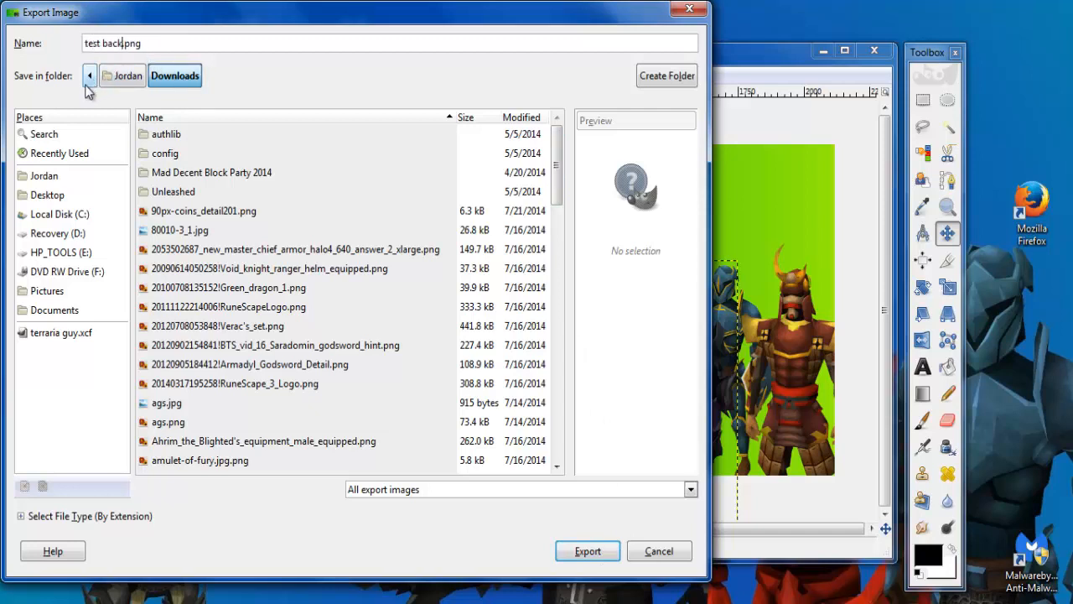
{"action": "type", "text": "ground"}
{"action": "key", "text": "Return"}
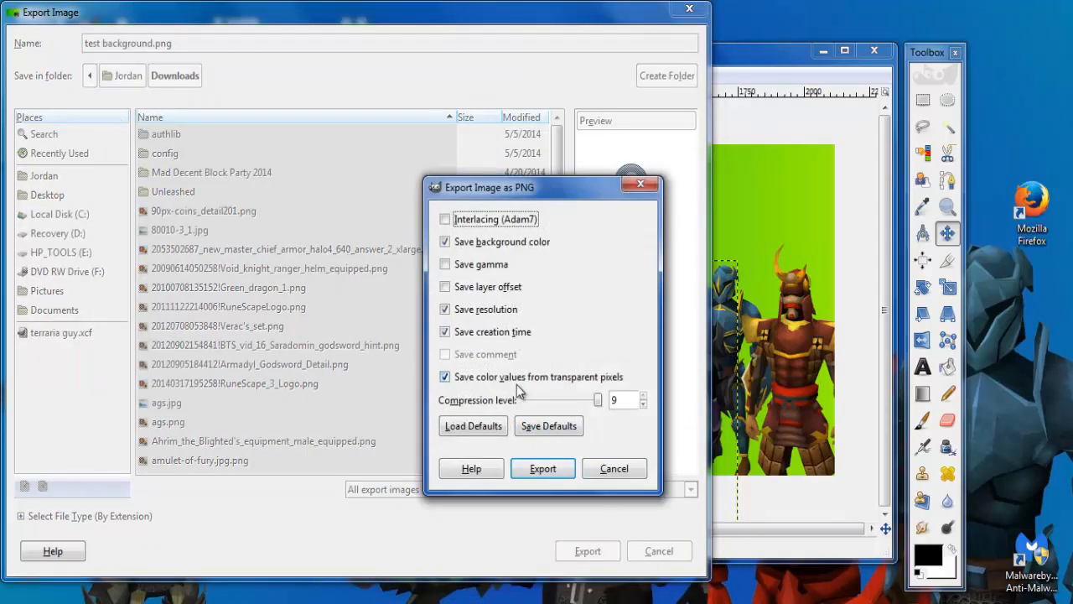
{"action": "left_click", "coordinate": [545, 470]}
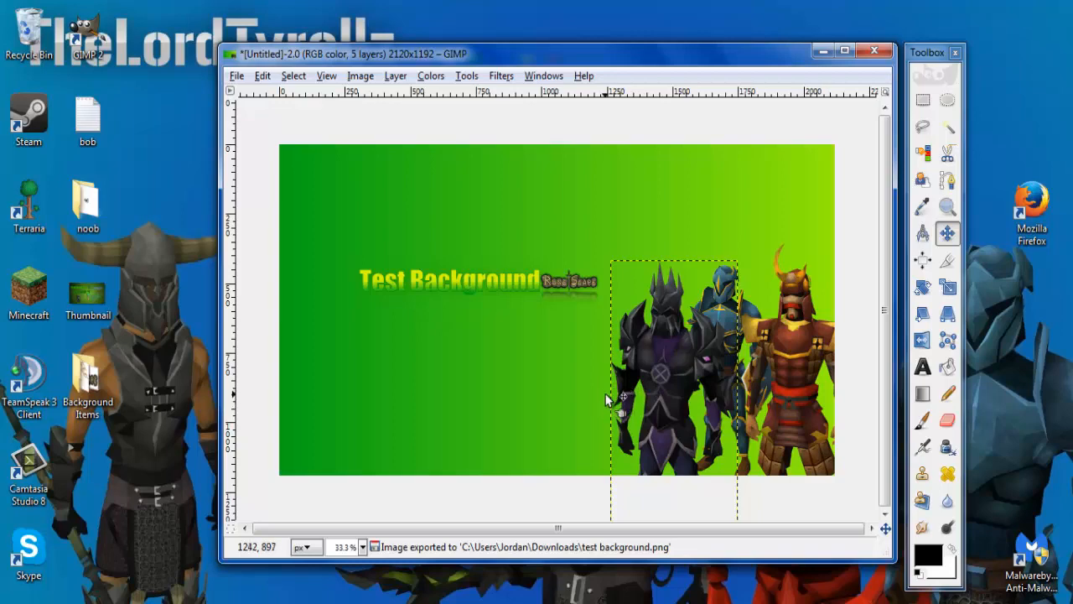
Switch to the YouTube channel page in Firefox and open the channel art for editing.
{"action": "left_click", "coordinate": [132, 603]}
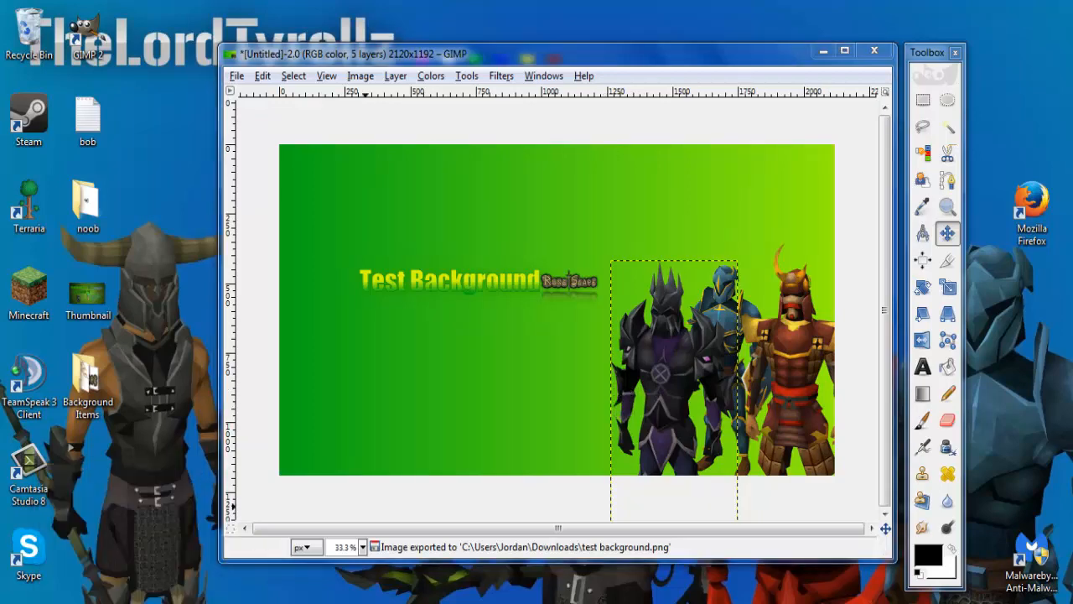
{"action": "left_click", "coordinate": [80, 14]}
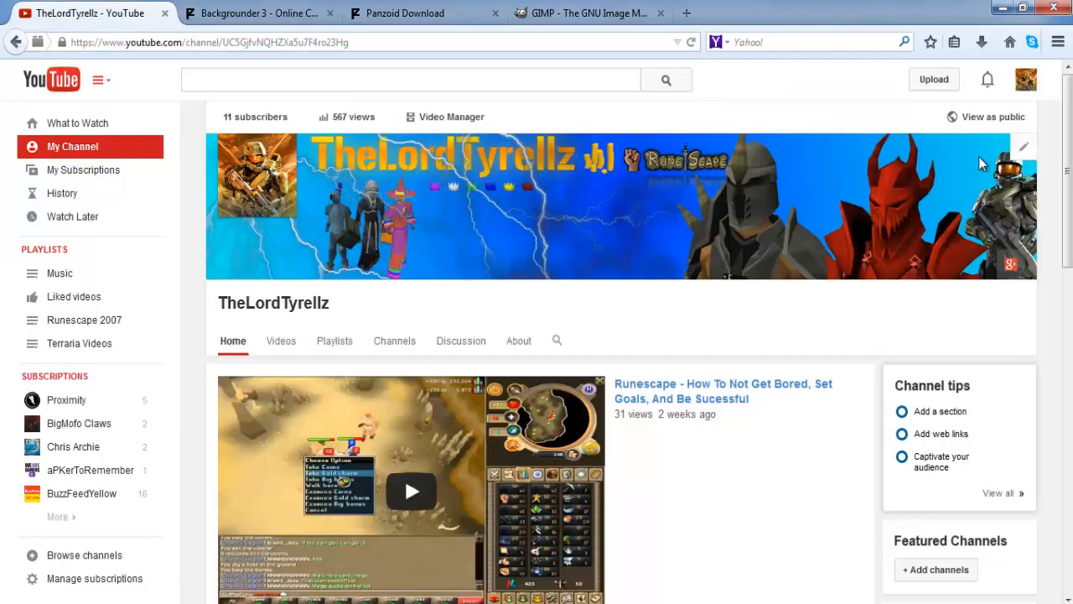
{"action": "left_click", "coordinate": [1024, 148]}
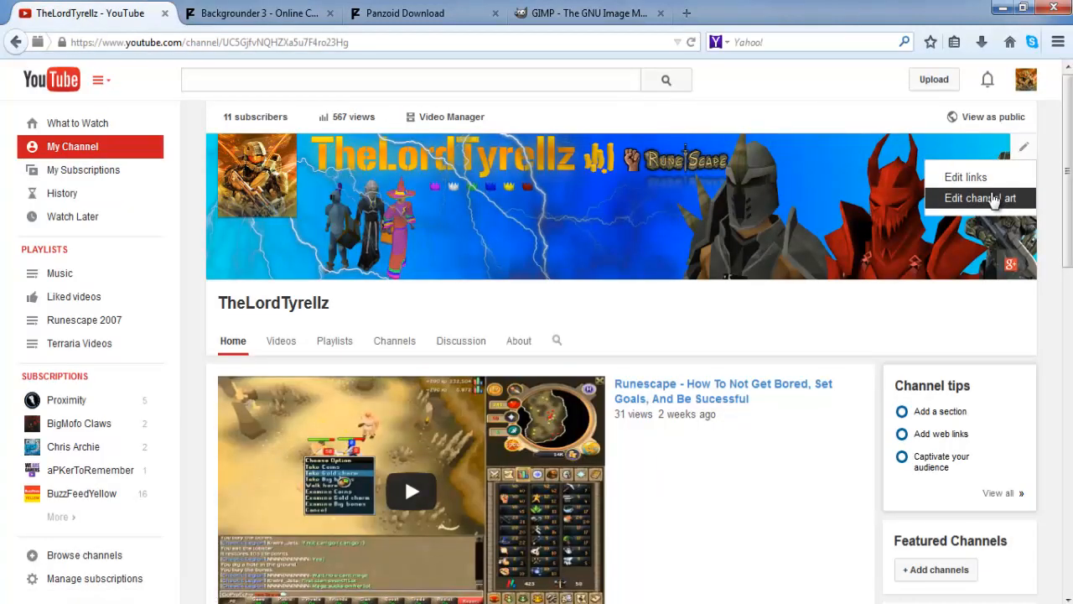
{"action": "left_click", "coordinate": [985, 198]}
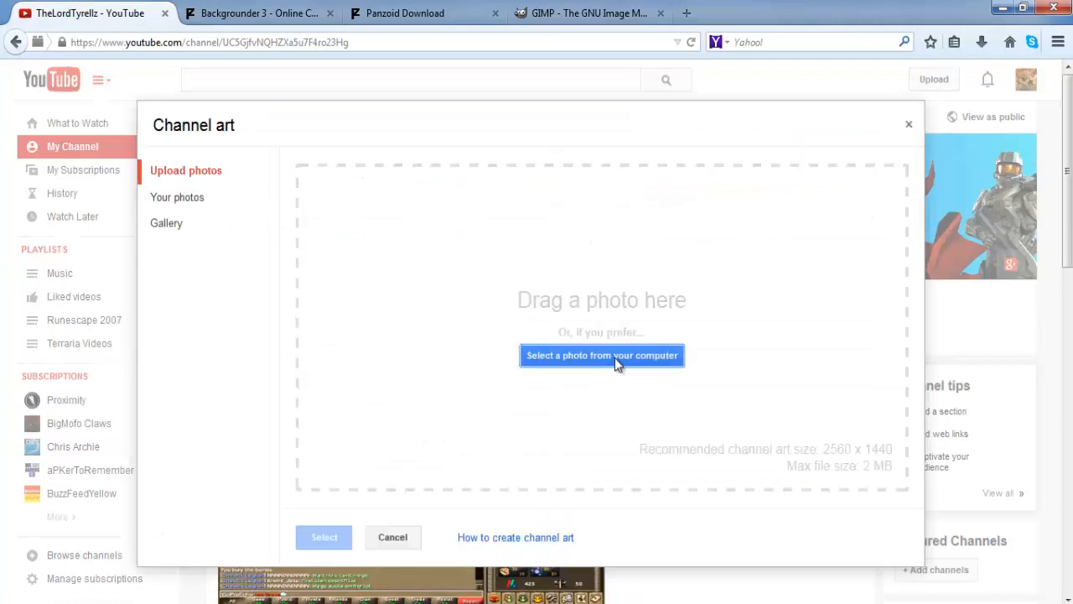
Upload test background.png from the Downloads folder and apply it as the channel art.
{"action": "left_click", "coordinate": [608, 357]}
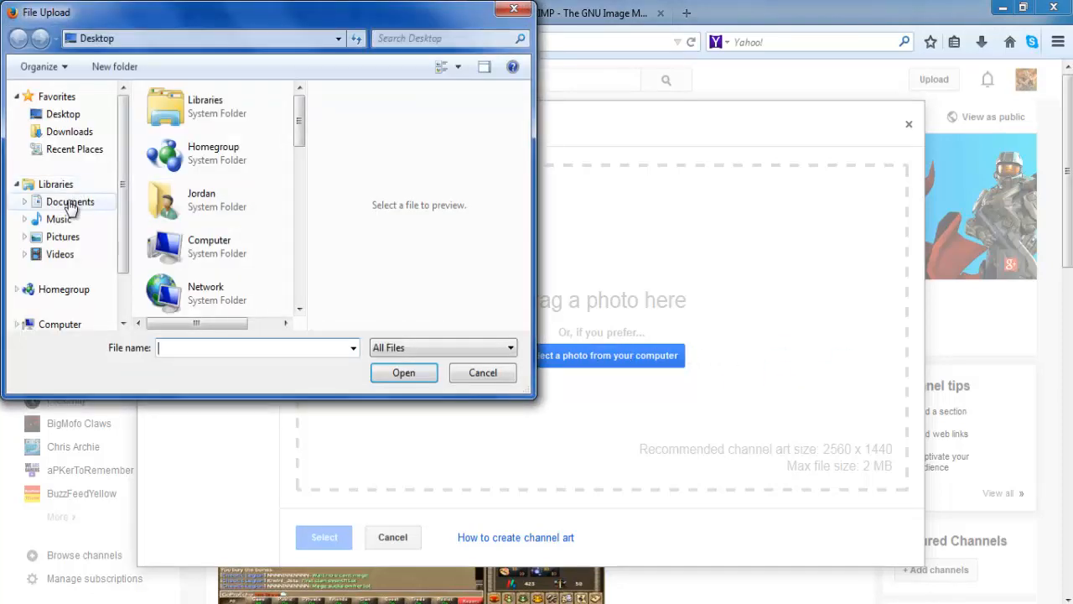
{"action": "left_click", "coordinate": [71, 203]}
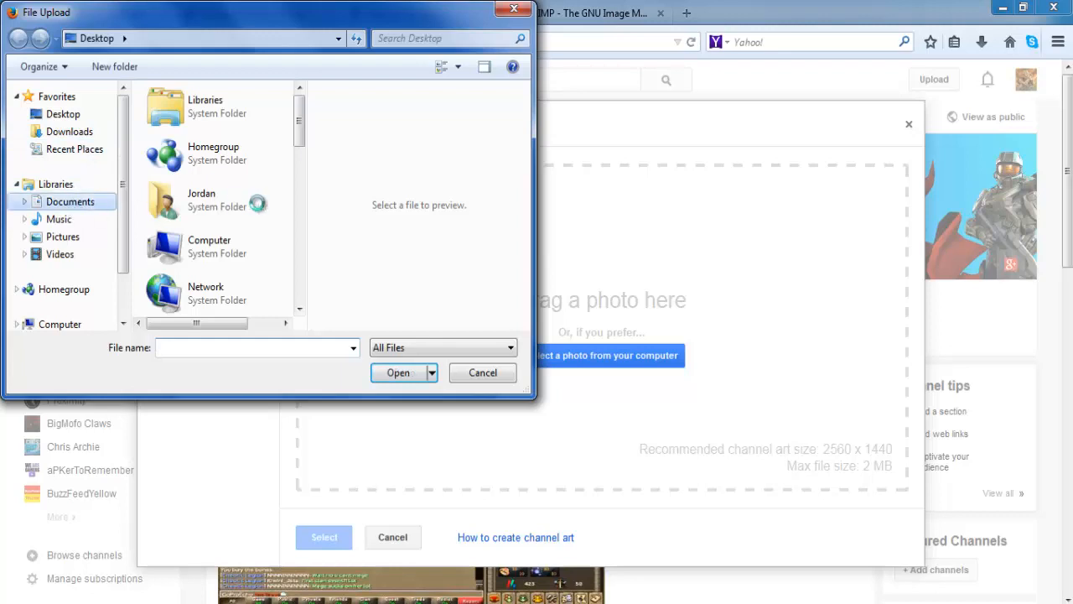
{"action": "left_click_drag", "start_coordinate": [299, 137], "coordinate": [299, 231]}
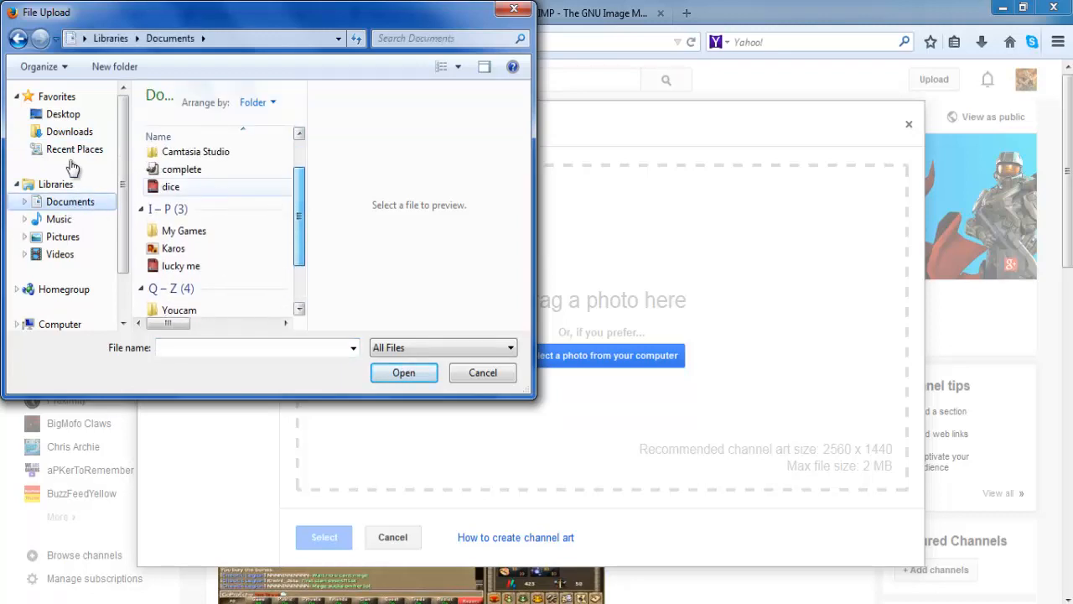
{"action": "left_click", "coordinate": [60, 134]}
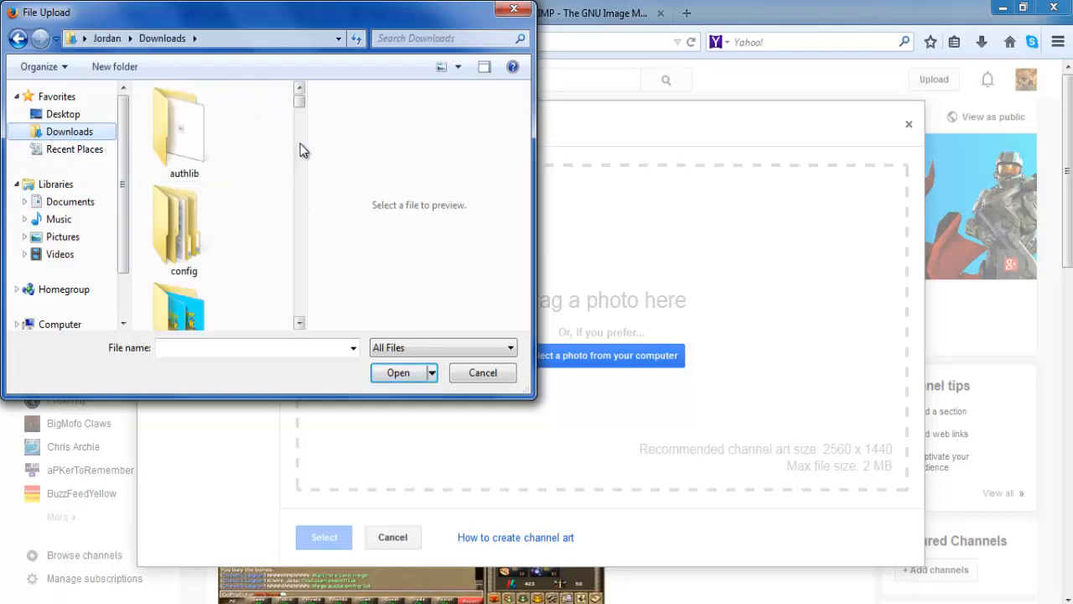
{"action": "left_click_drag", "start_coordinate": [302, 106], "coordinate": [298, 227]}
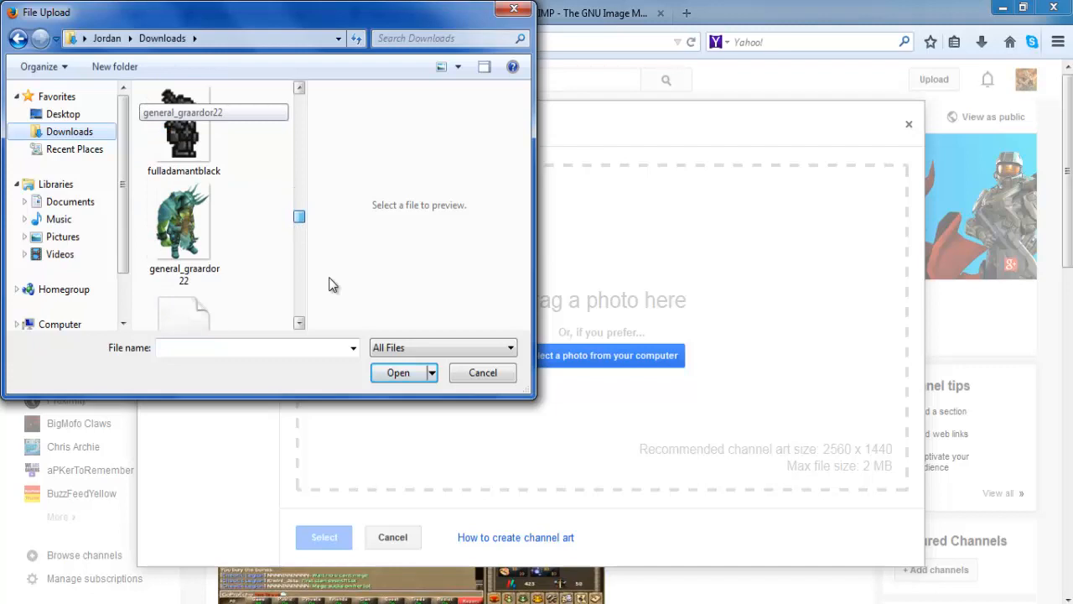
{"action": "left_click_drag", "start_coordinate": [345, 344], "coordinate": [294, 257]}
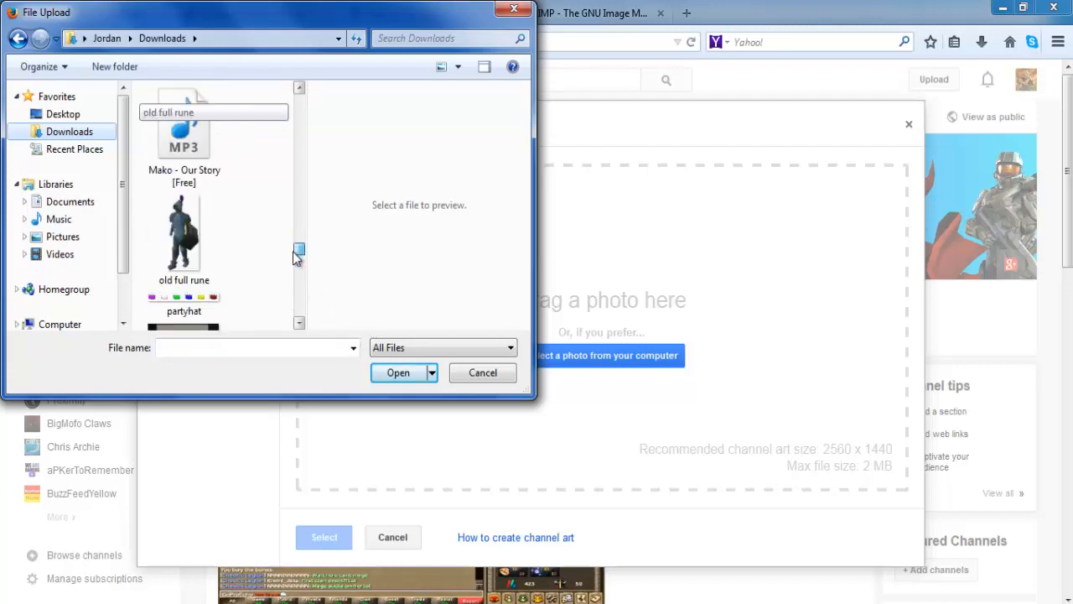
{"action": "left_click", "coordinate": [245, 349]}
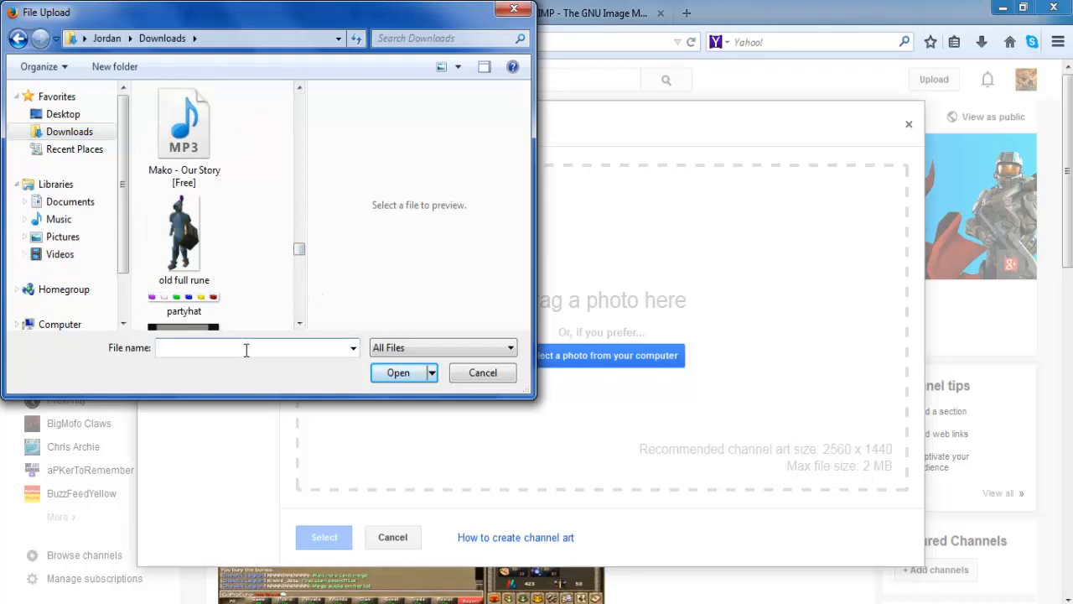
{"action": "type", "text": "test"}
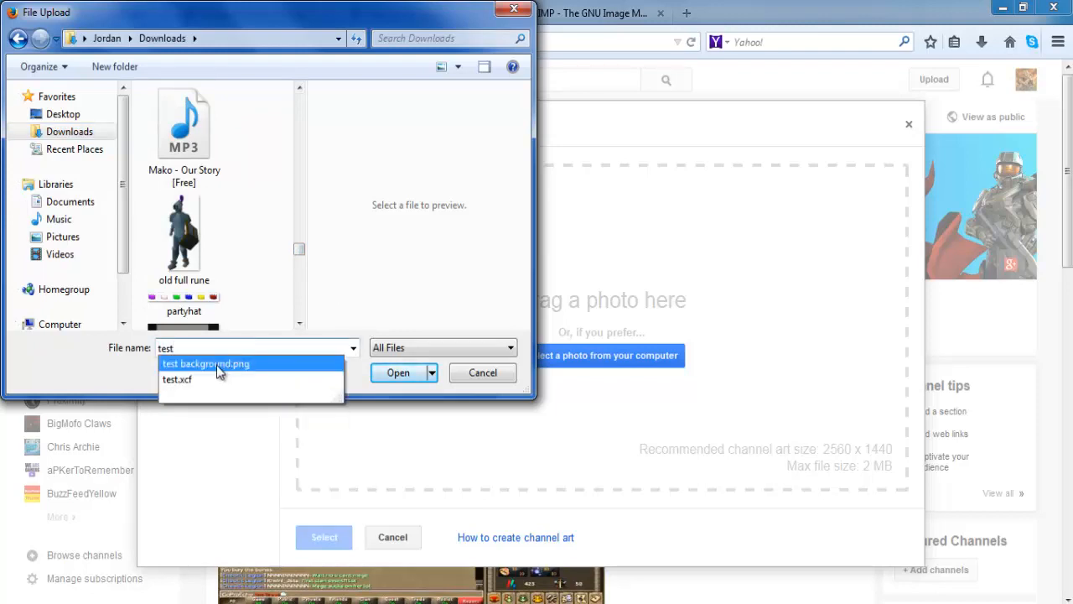
{"action": "left_click", "coordinate": [216, 365]}
{"action": "left_click", "coordinate": [404, 378]}
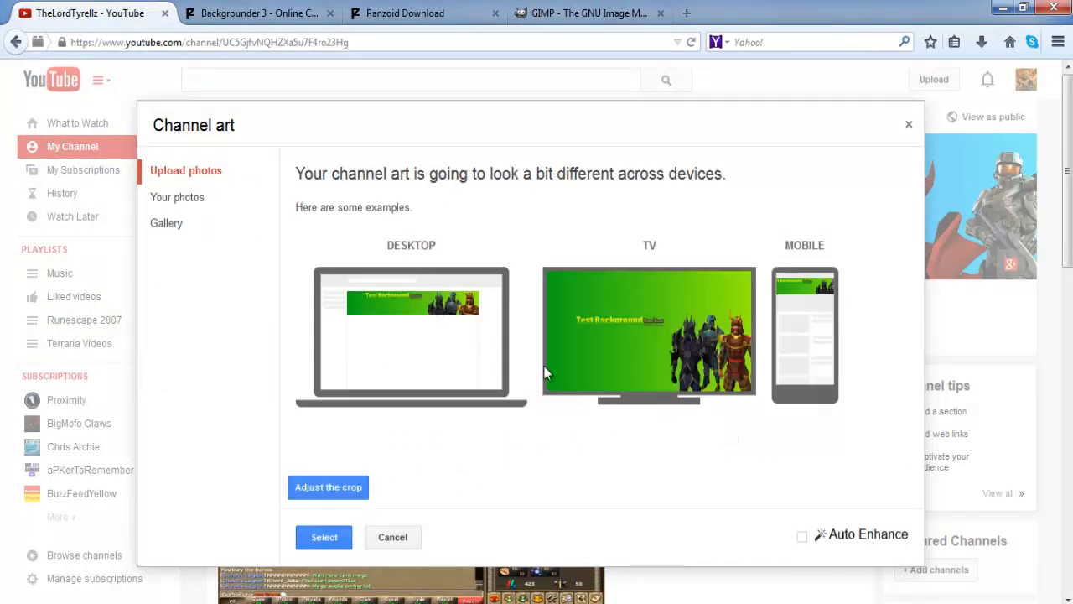
{"action": "left_click", "coordinate": [329, 538]}
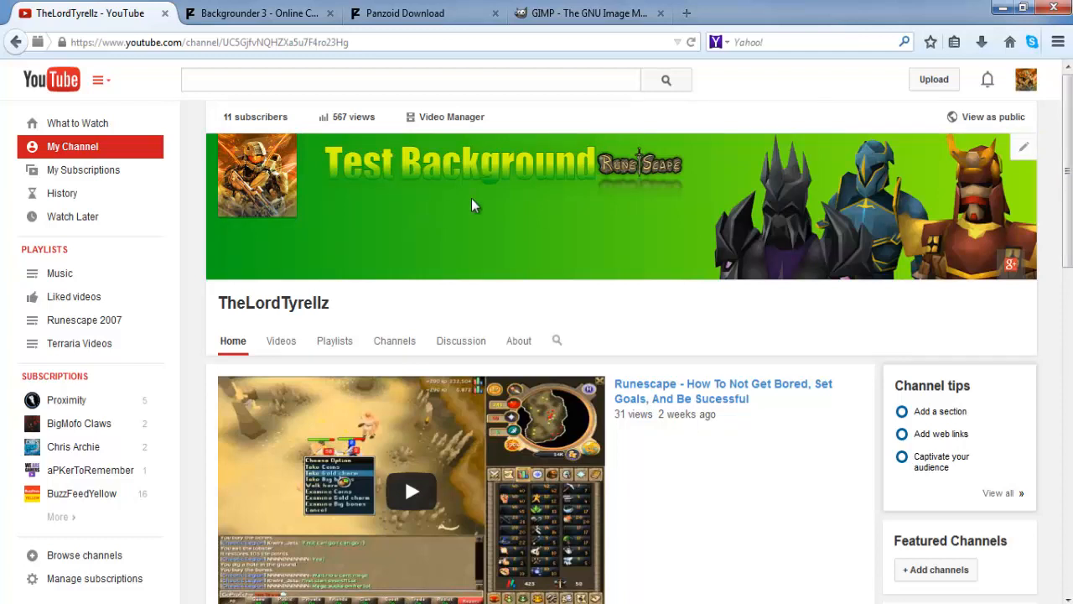
Replace the channel art with the blue lightning-and-fire banner from the first 2014-07-21 album in your photos.
{"action": "left_click", "coordinate": [1022, 148]}
{"action": "left_click", "coordinate": [981, 197]}
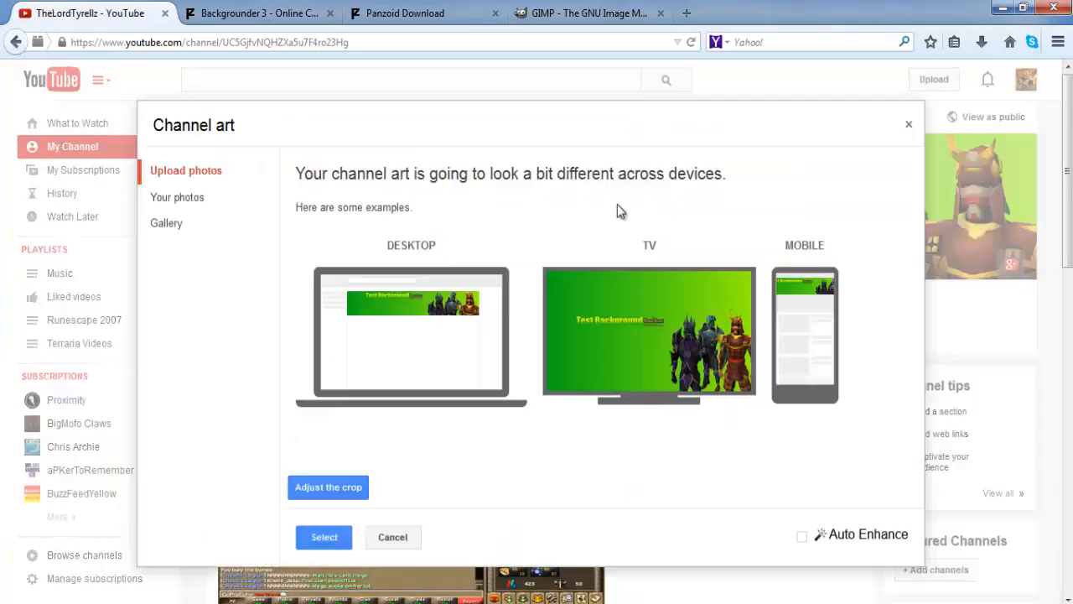
{"action": "left_click", "coordinate": [189, 203]}
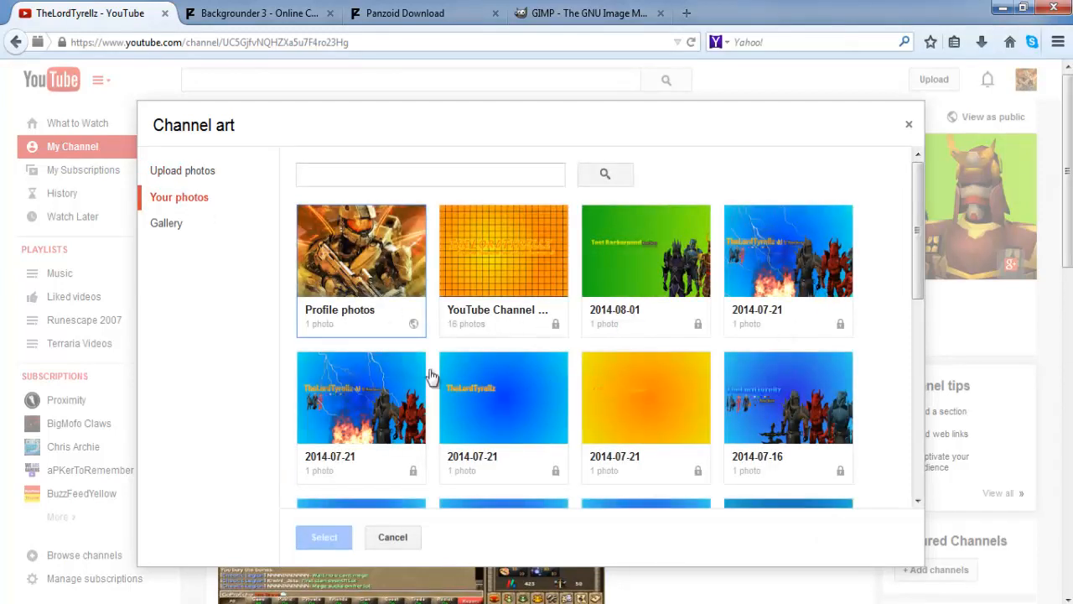
{"action": "left_click", "coordinate": [776, 269]}
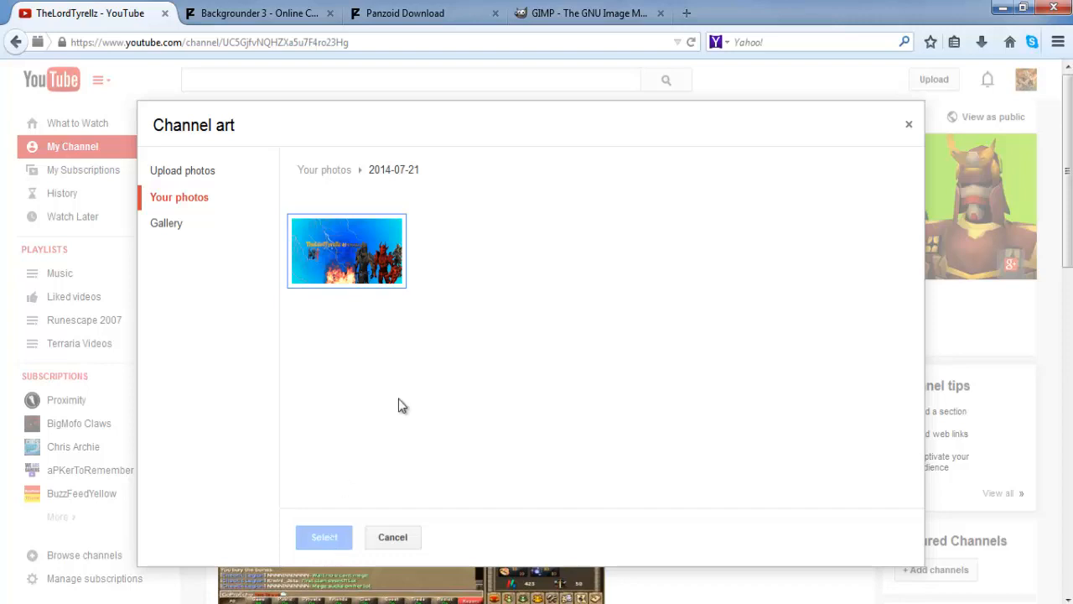
{"action": "left_click", "coordinate": [361, 266]}
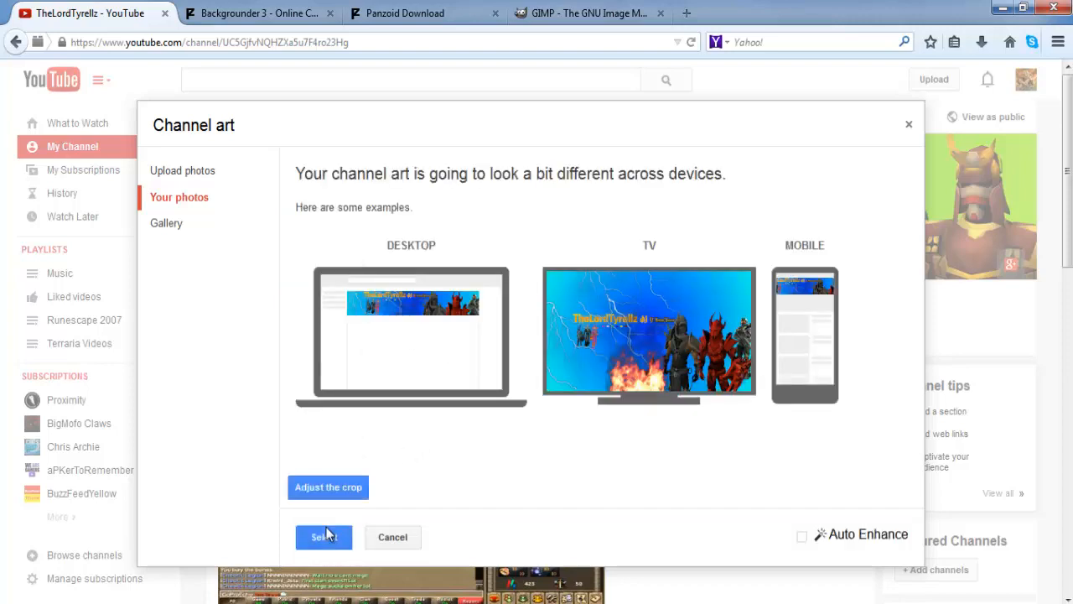
{"action": "left_click", "coordinate": [324, 538]}
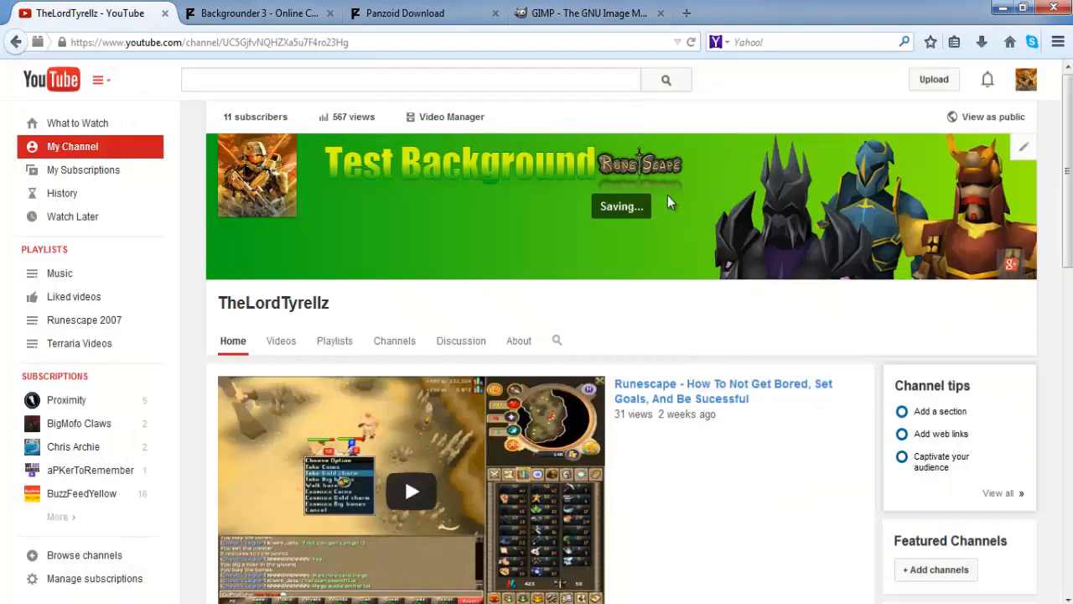